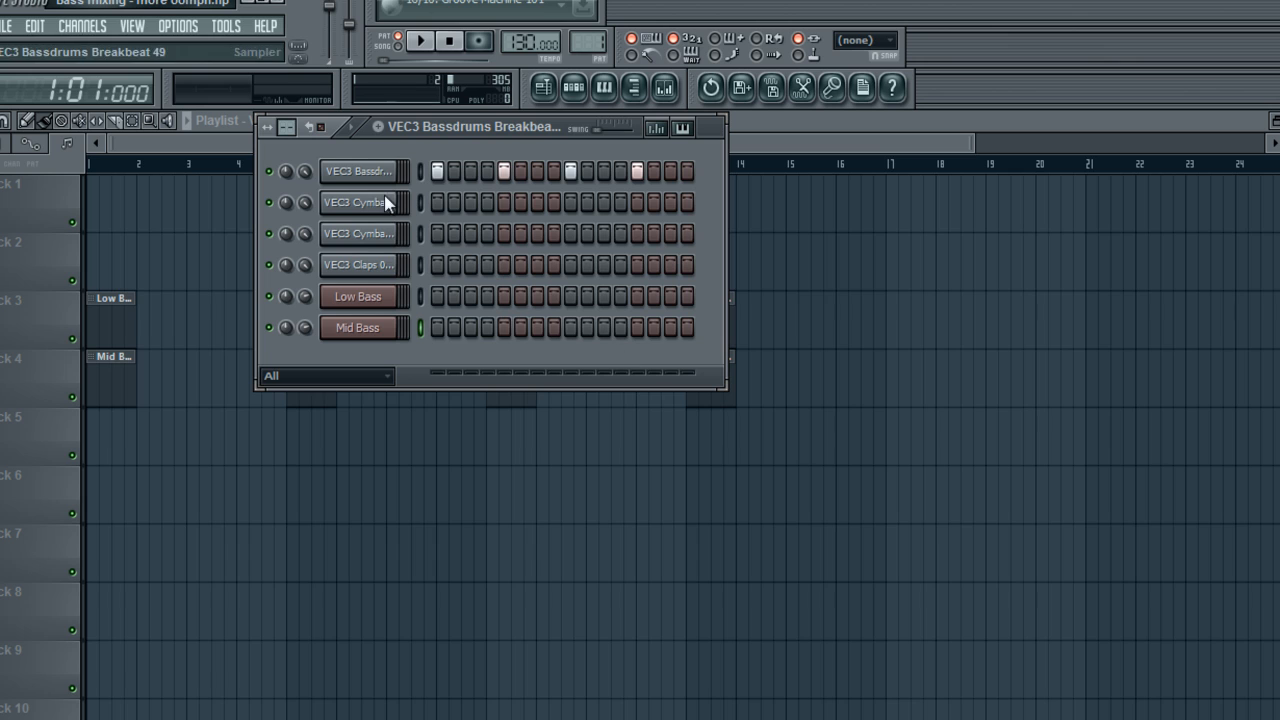
- Review the channel settings and samples of the kick, closed hi-hat, open hi-hat and clap channels
drag(597, 43, 600, 40)
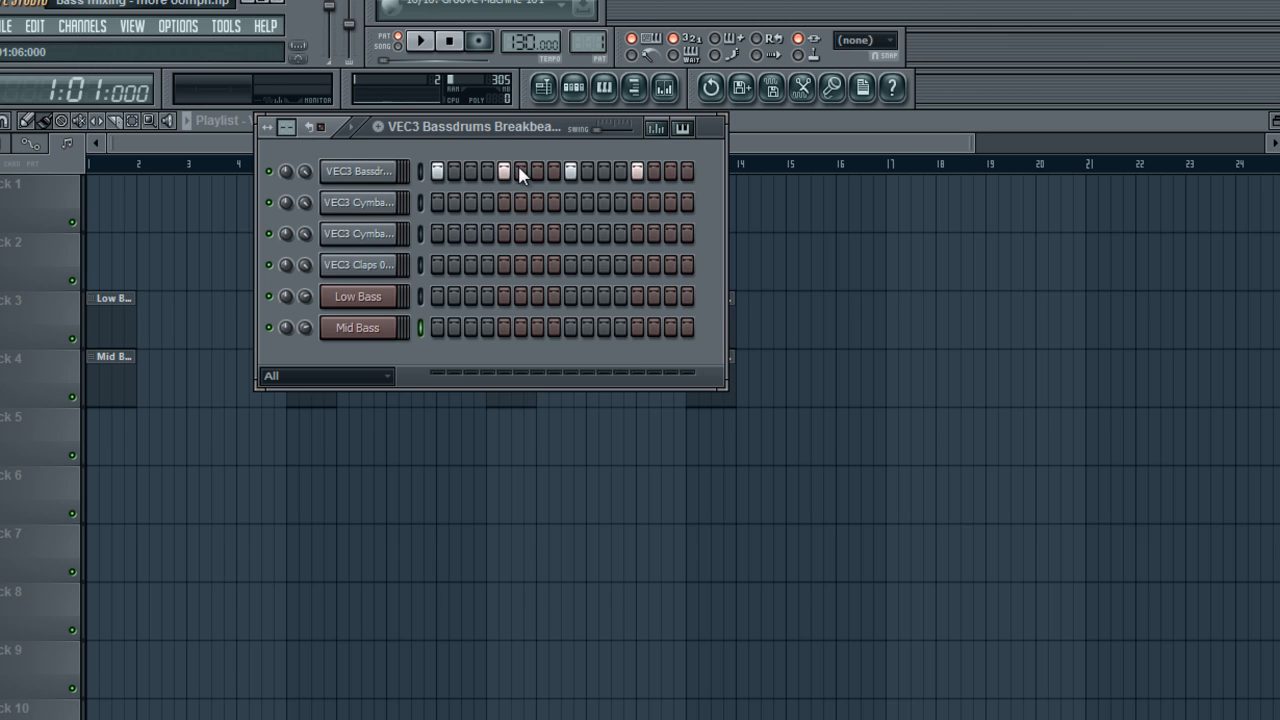
click(376, 172)
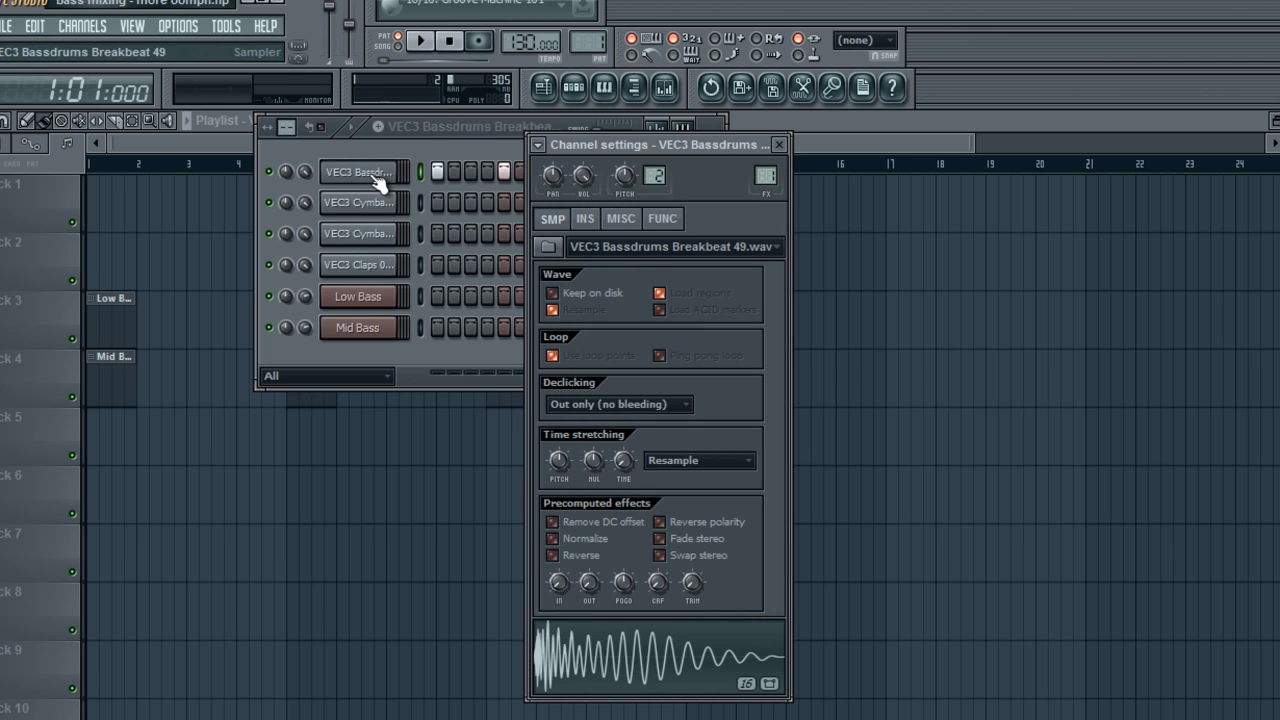
click(683, 672)
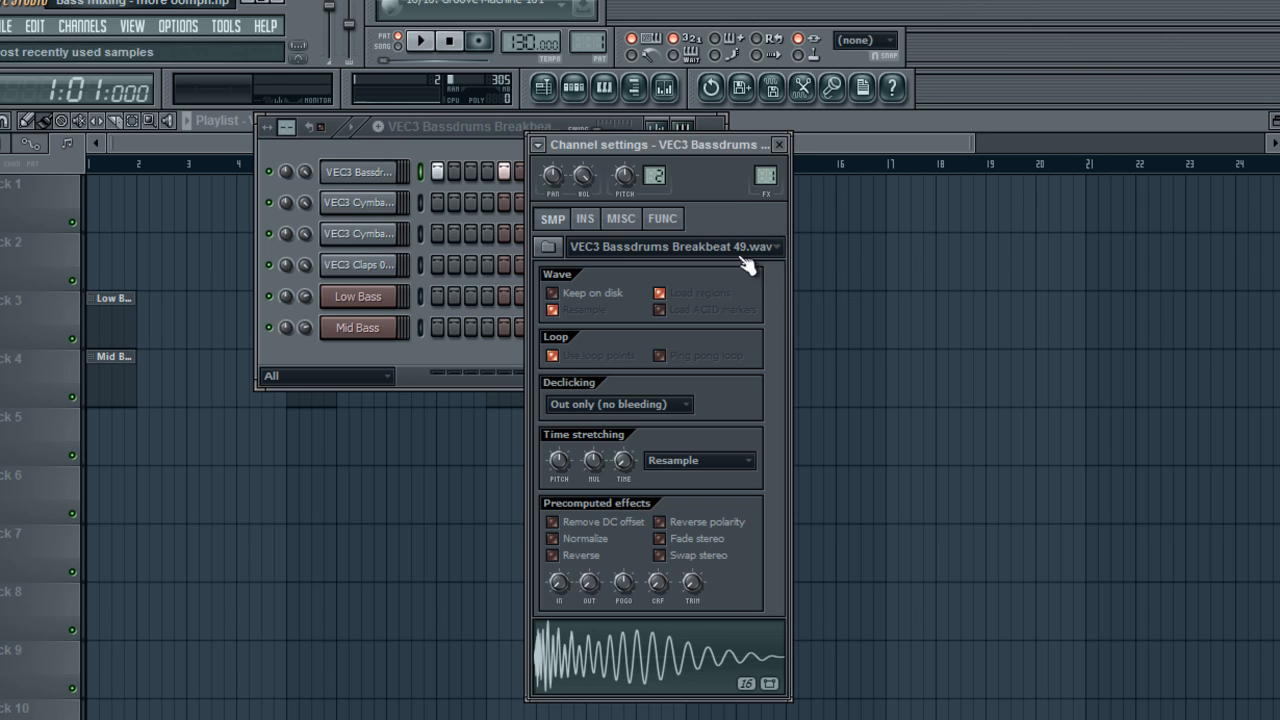
click(779, 144)
click(383, 205)
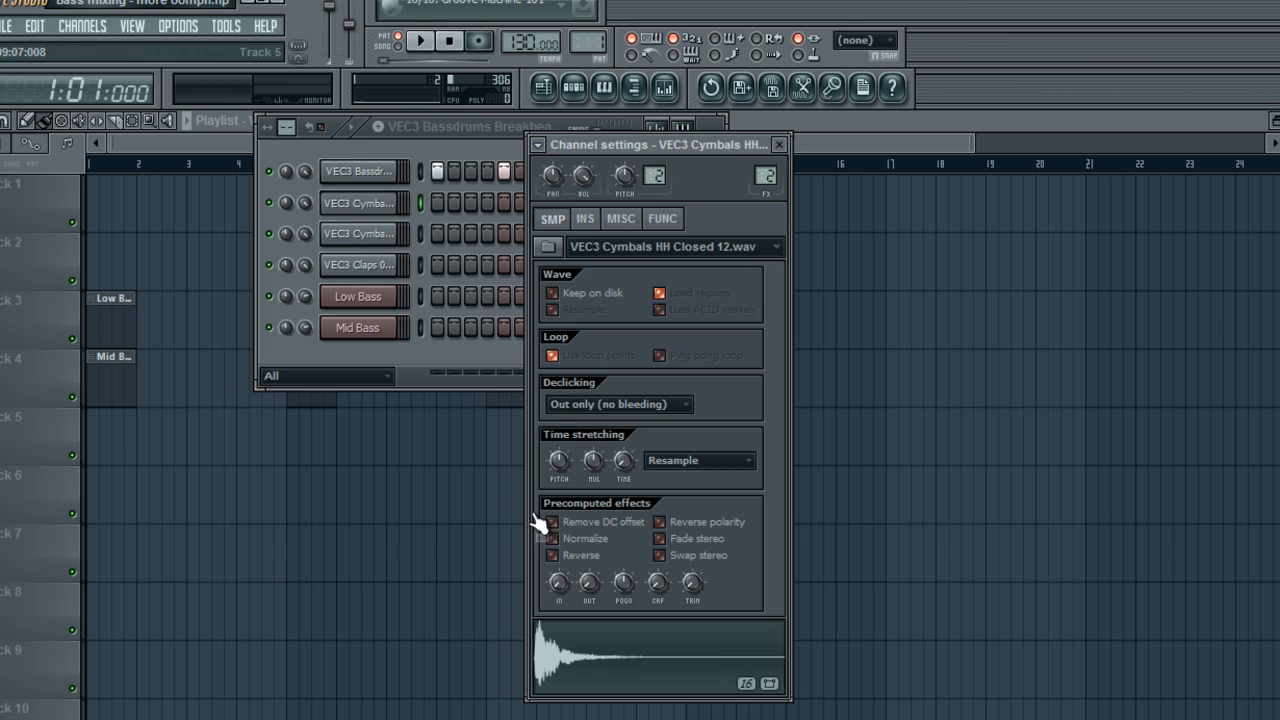
click(371, 234)
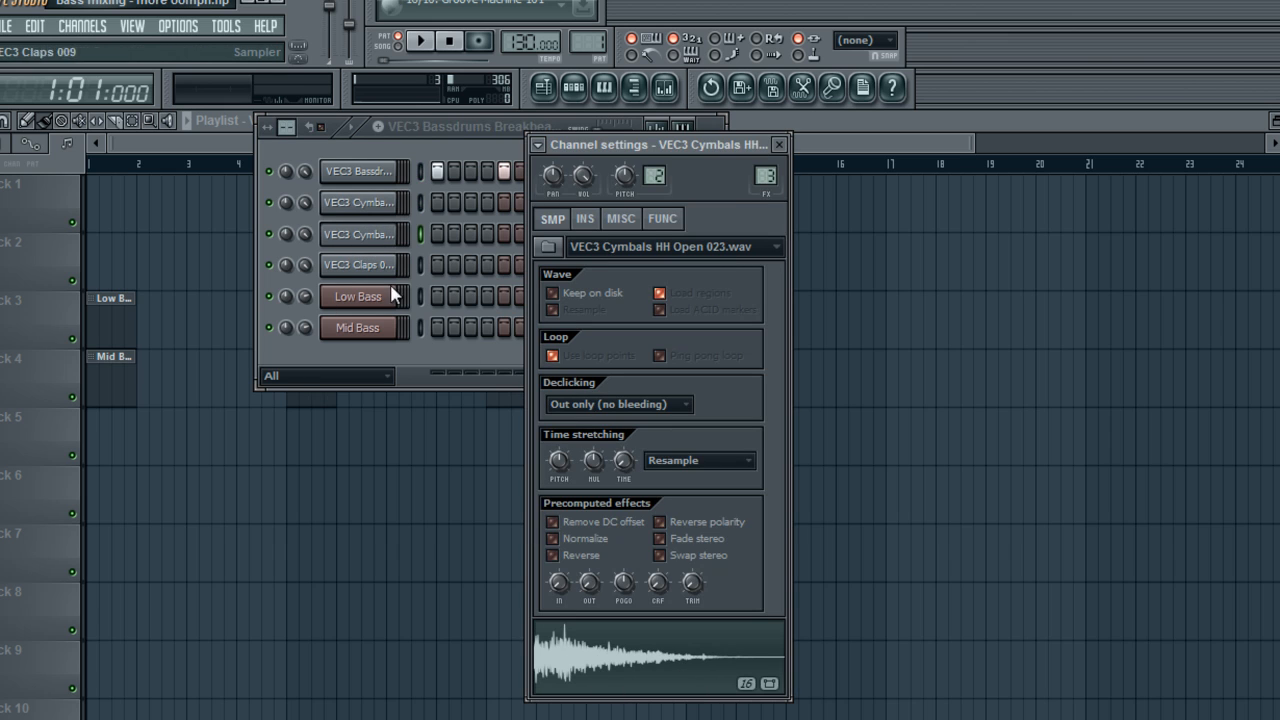
click(375, 265)
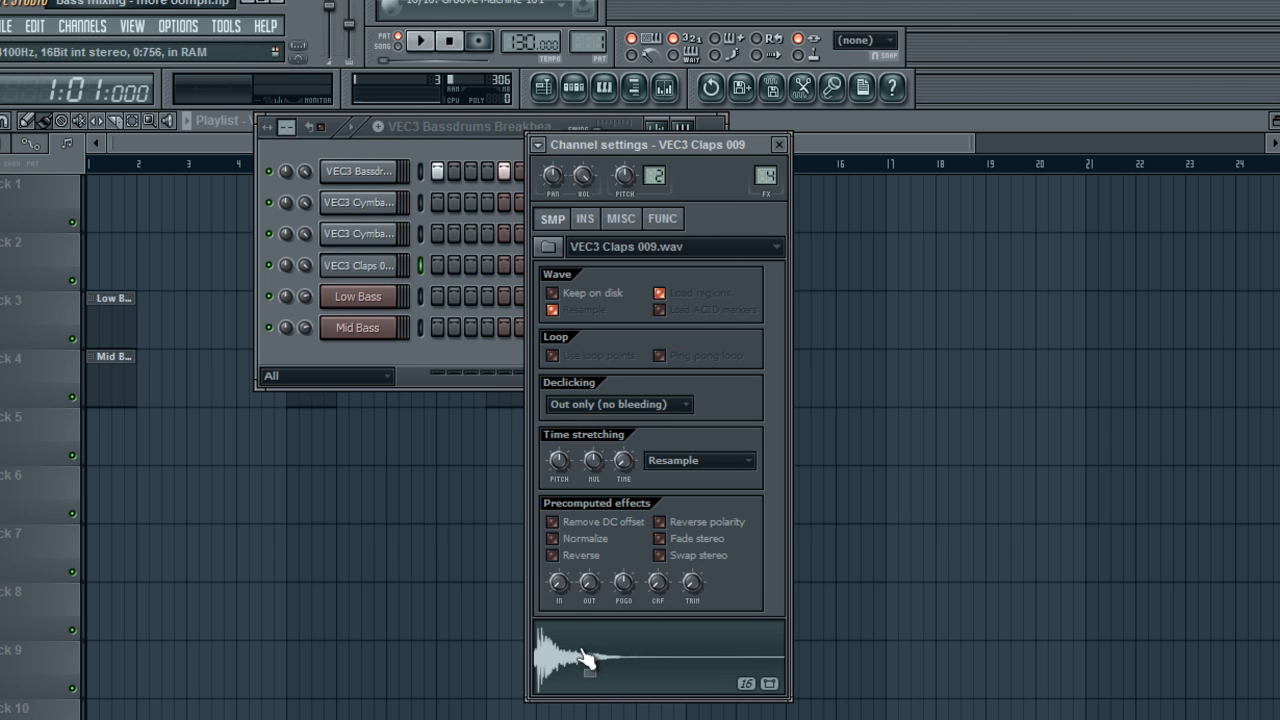
click(779, 144)
- Open the mixer and check the effects on the open hi-hat and clap tracks
click(676, 88)
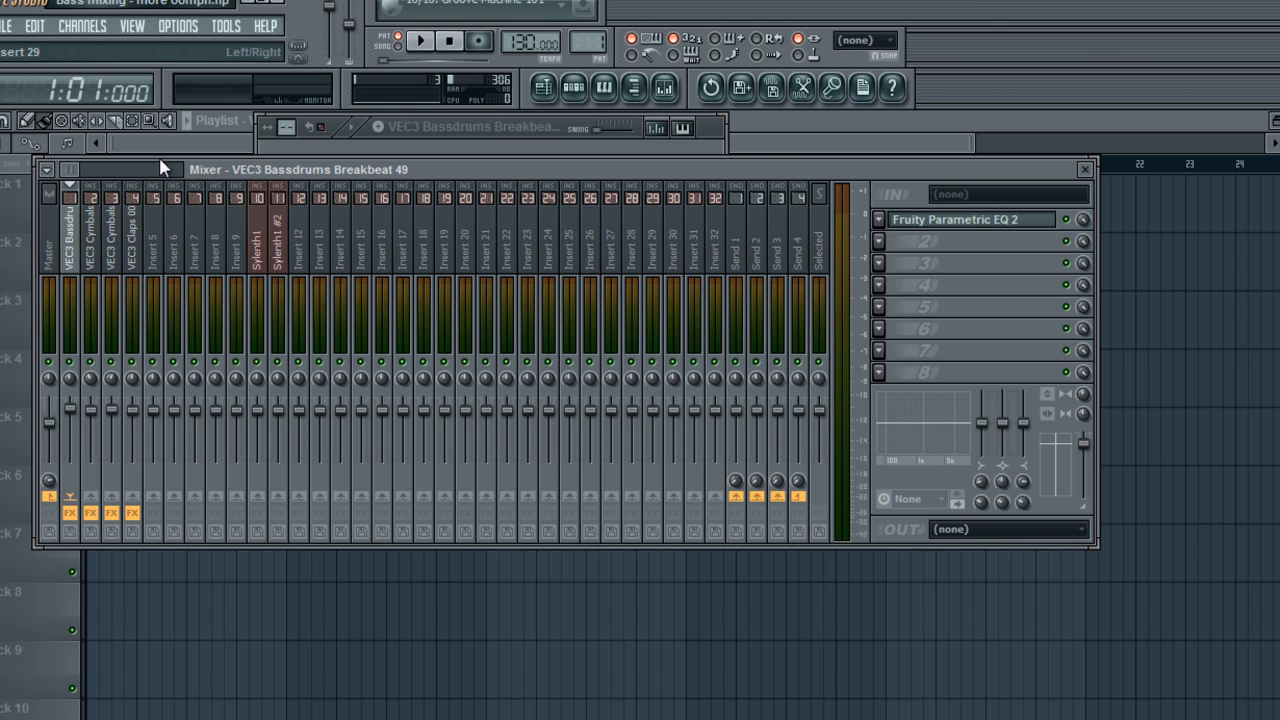
click(111, 258)
click(132, 255)
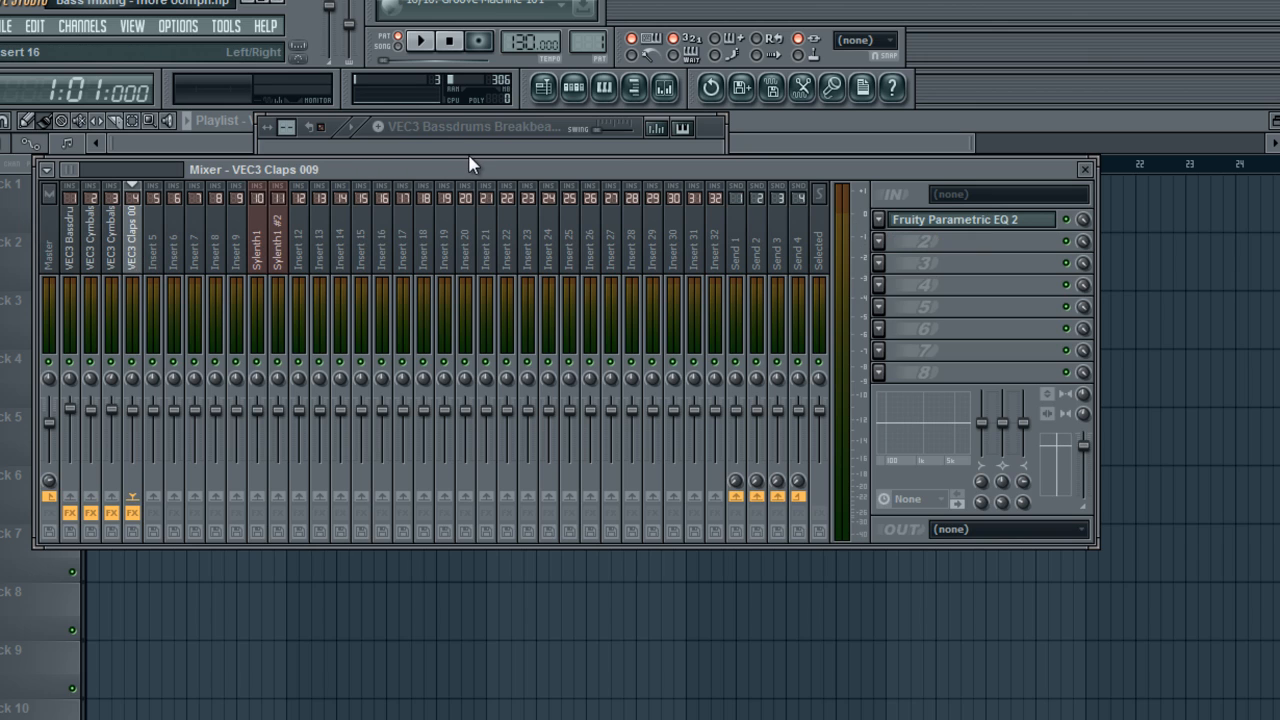
- Play the arrangement in song mode while checking the effect chains on the kick, hi-hat and clap mixer tracks
click(397, 47)
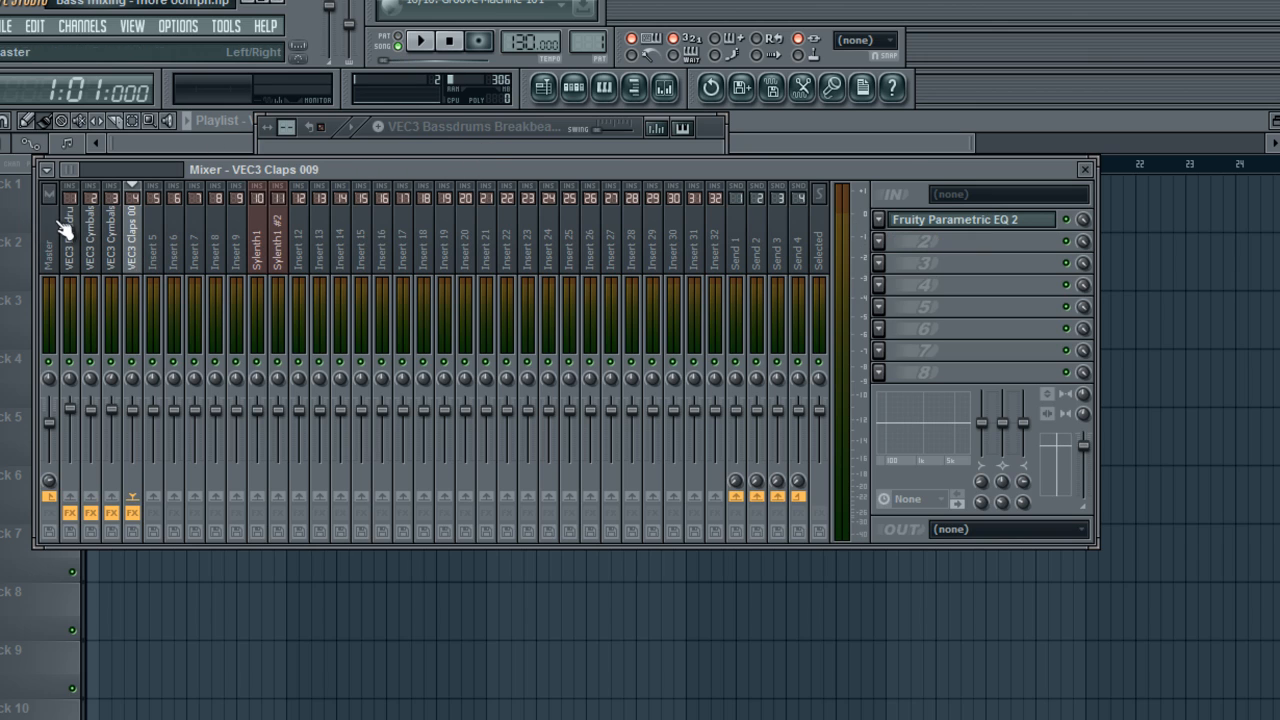
click(72, 250)
key(space)
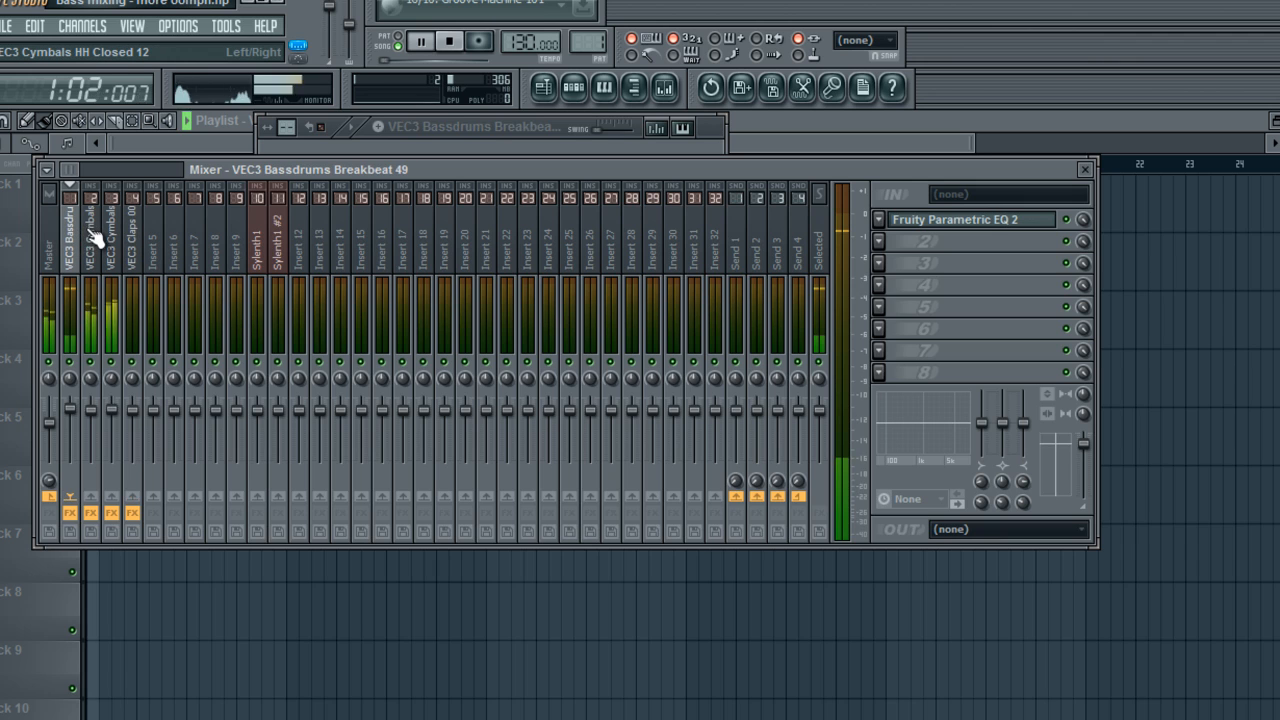
click(96, 246)
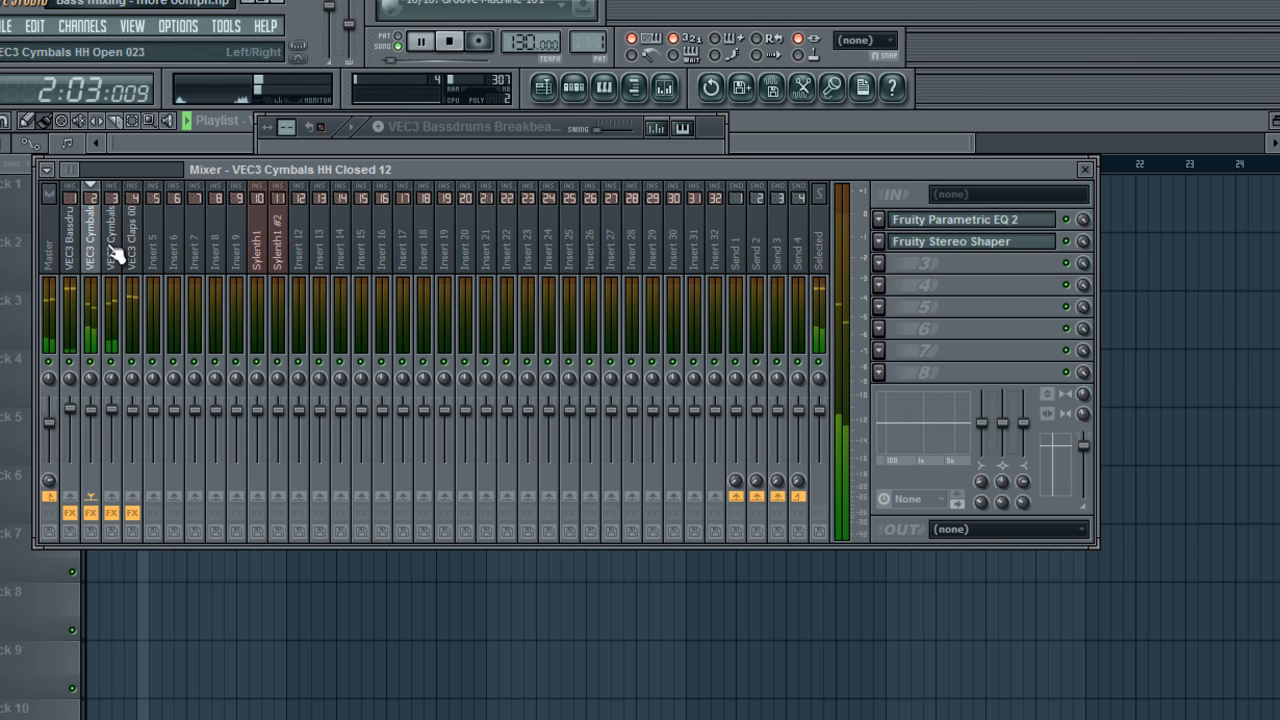
click(118, 254)
click(136, 256)
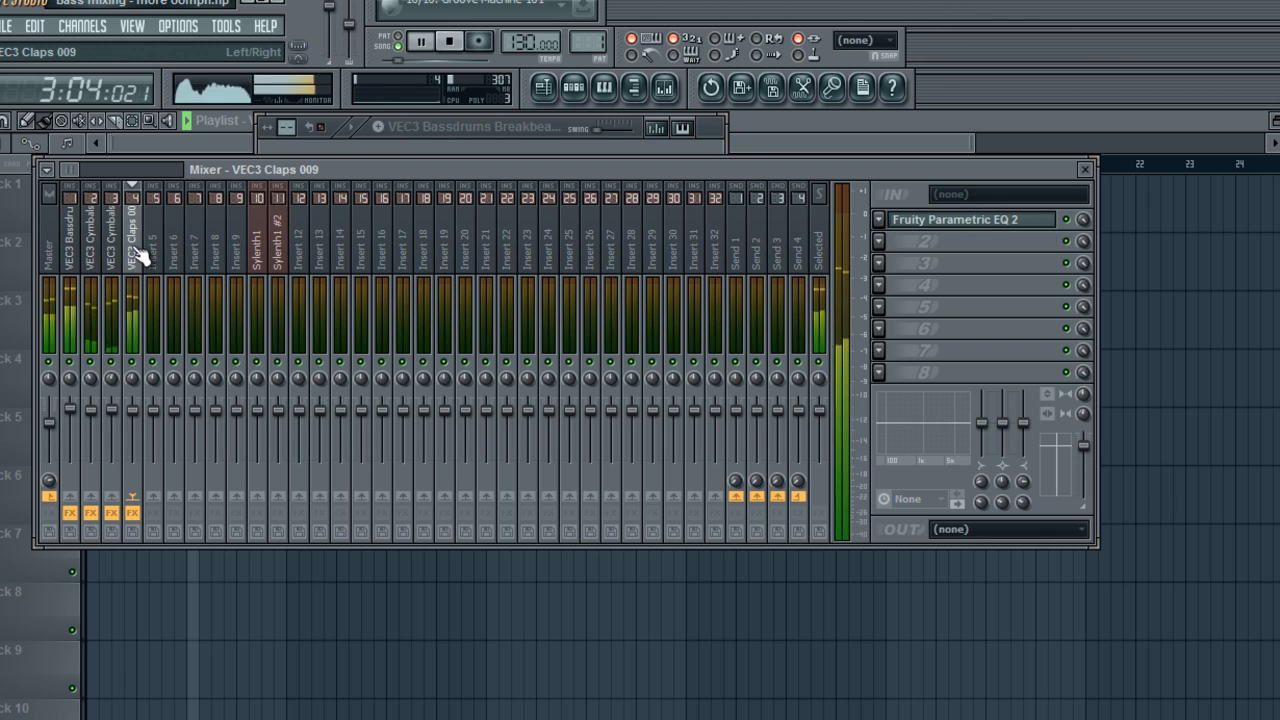
click(118, 258)
click(91, 264)
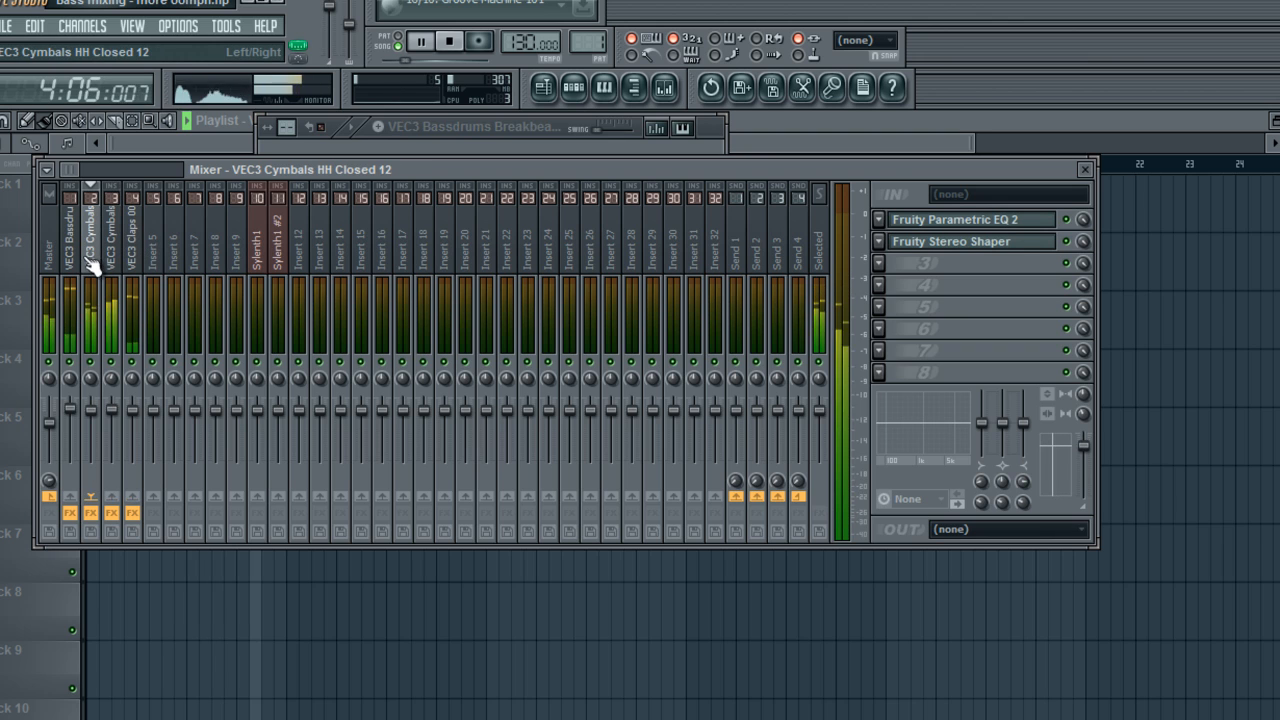
click(70, 258)
key(space)
click(1085, 169)
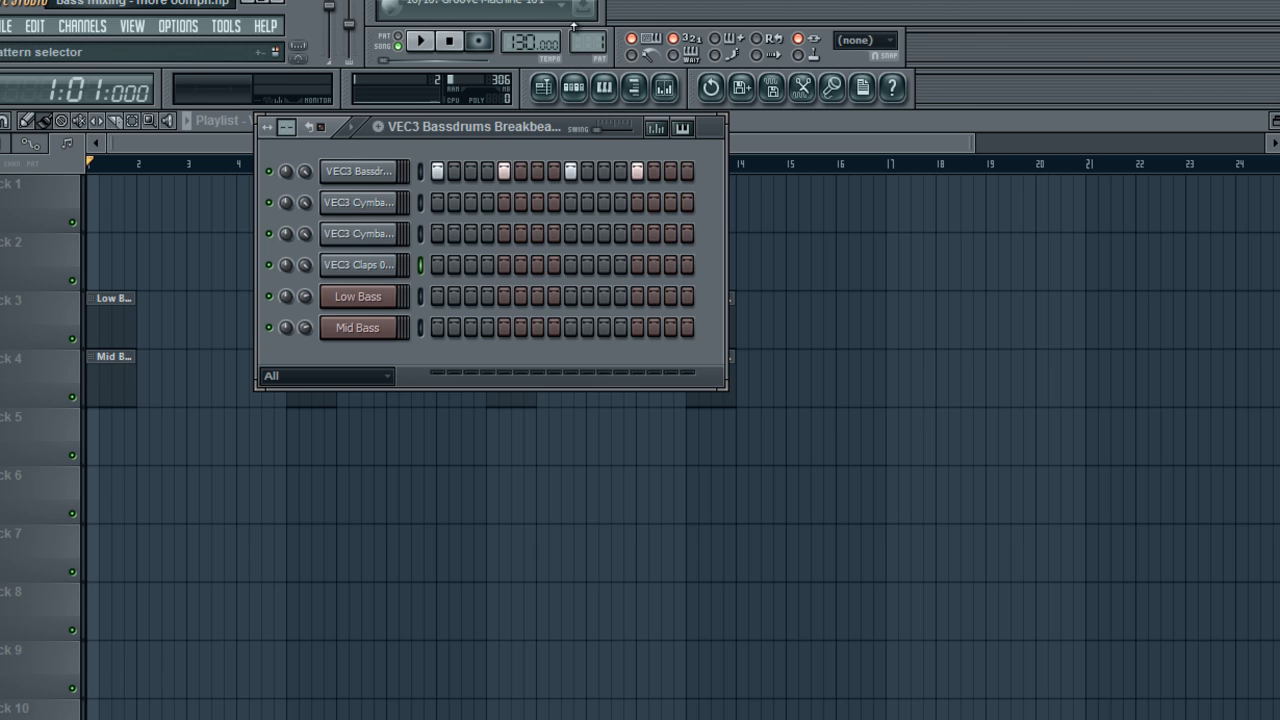
- Select pattern 5 and open the Low Bass channel's Sylenth1 synth, placing its window so the whole panel can be reached
drag(596, 36, 596, 16)
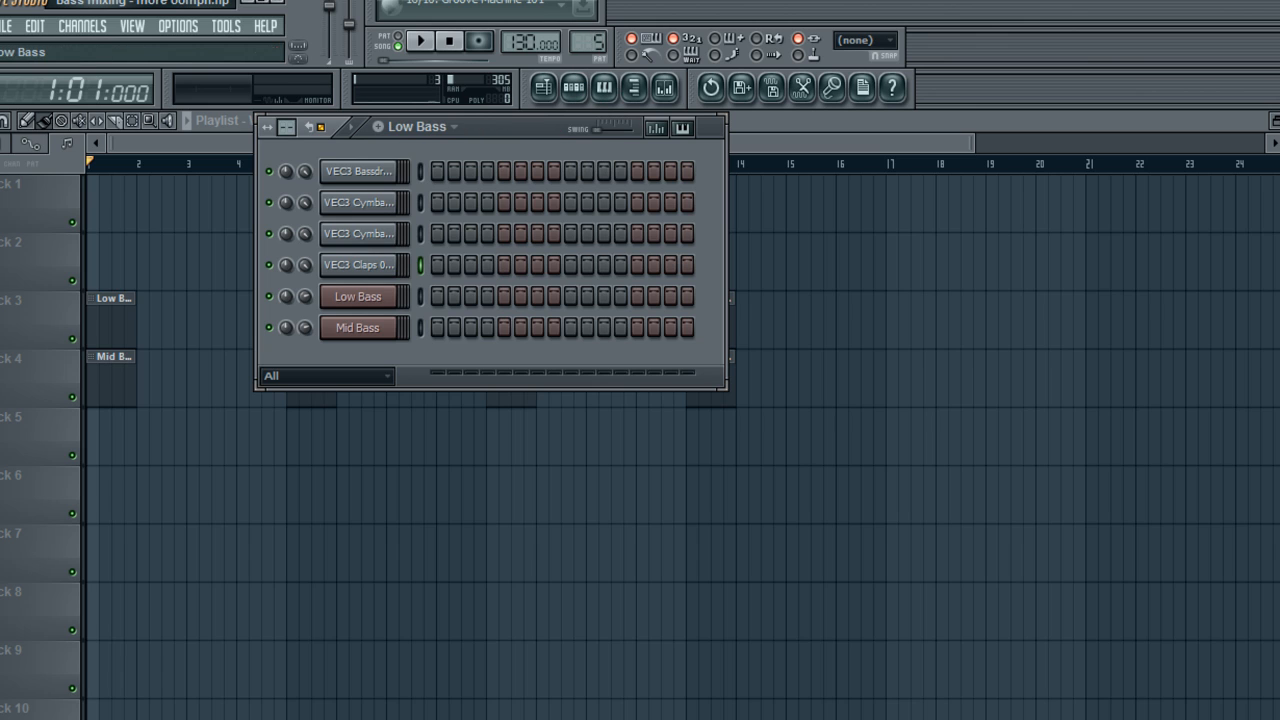
click(339, 303)
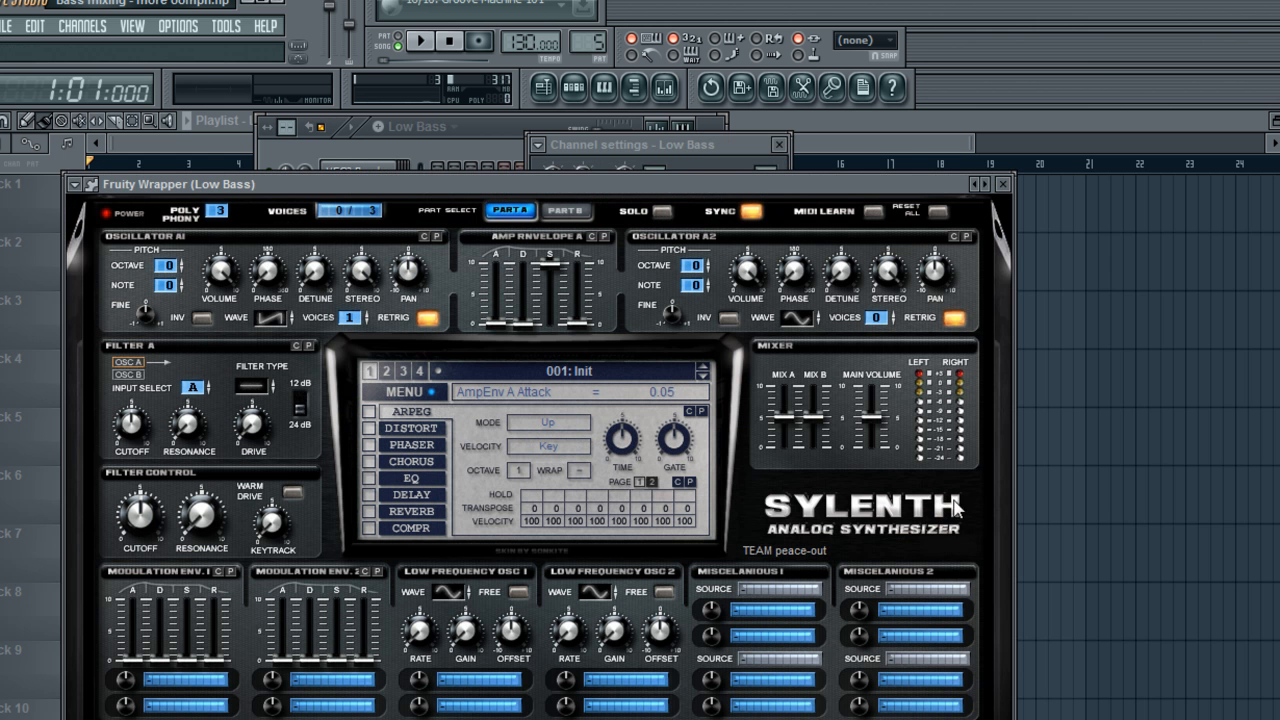
drag(890, 180, 945, 113)
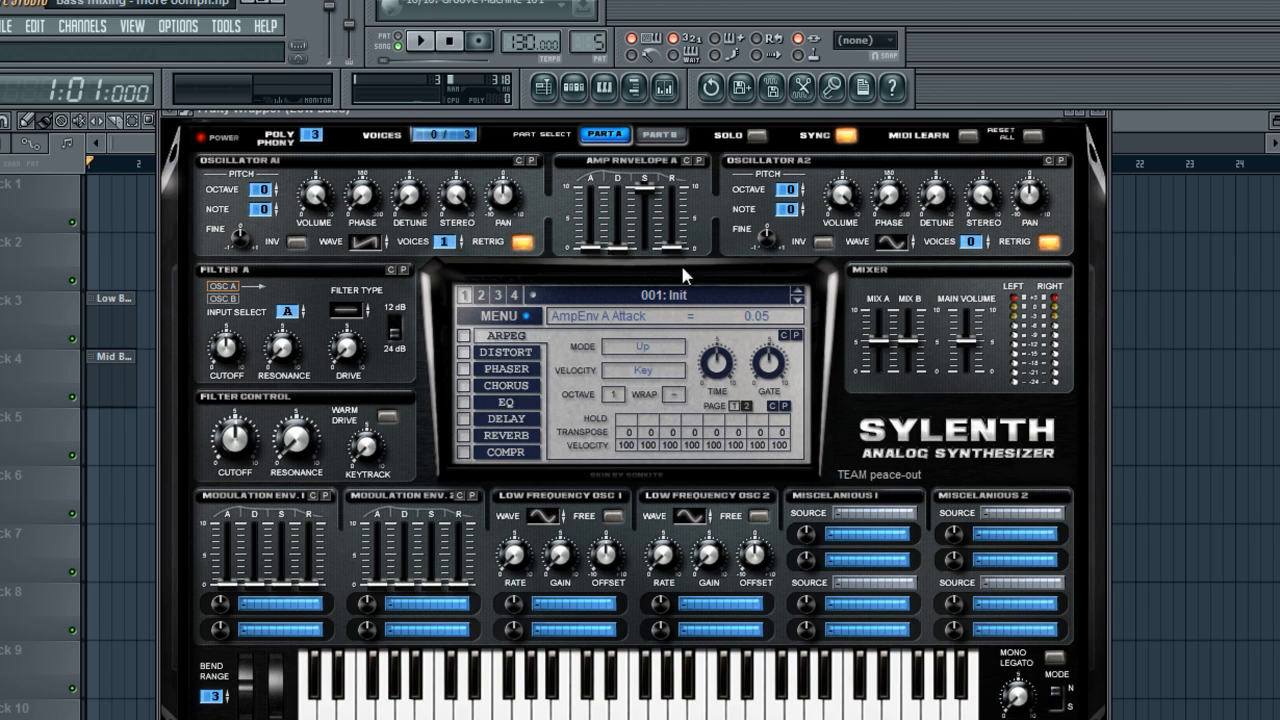
- Turn off retrig on oscillators A1 and A2 and set oscillator A1's wave to Triangle
click(521, 242)
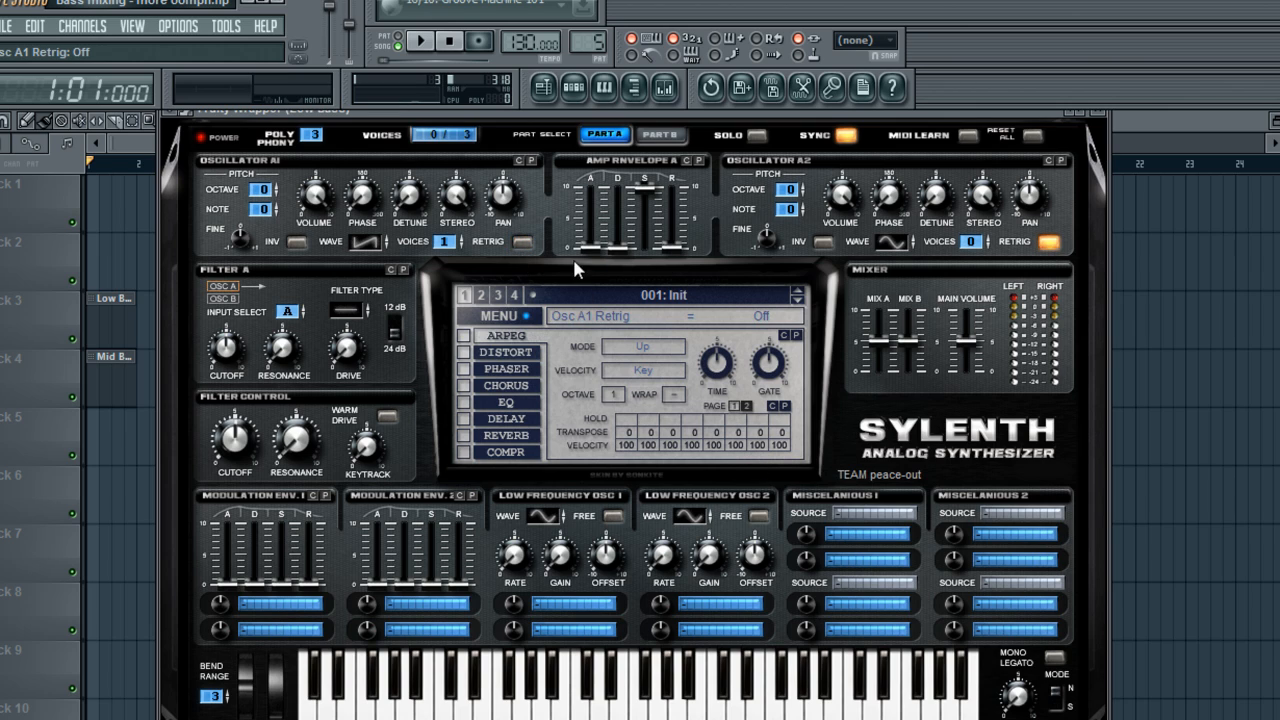
click(1056, 242)
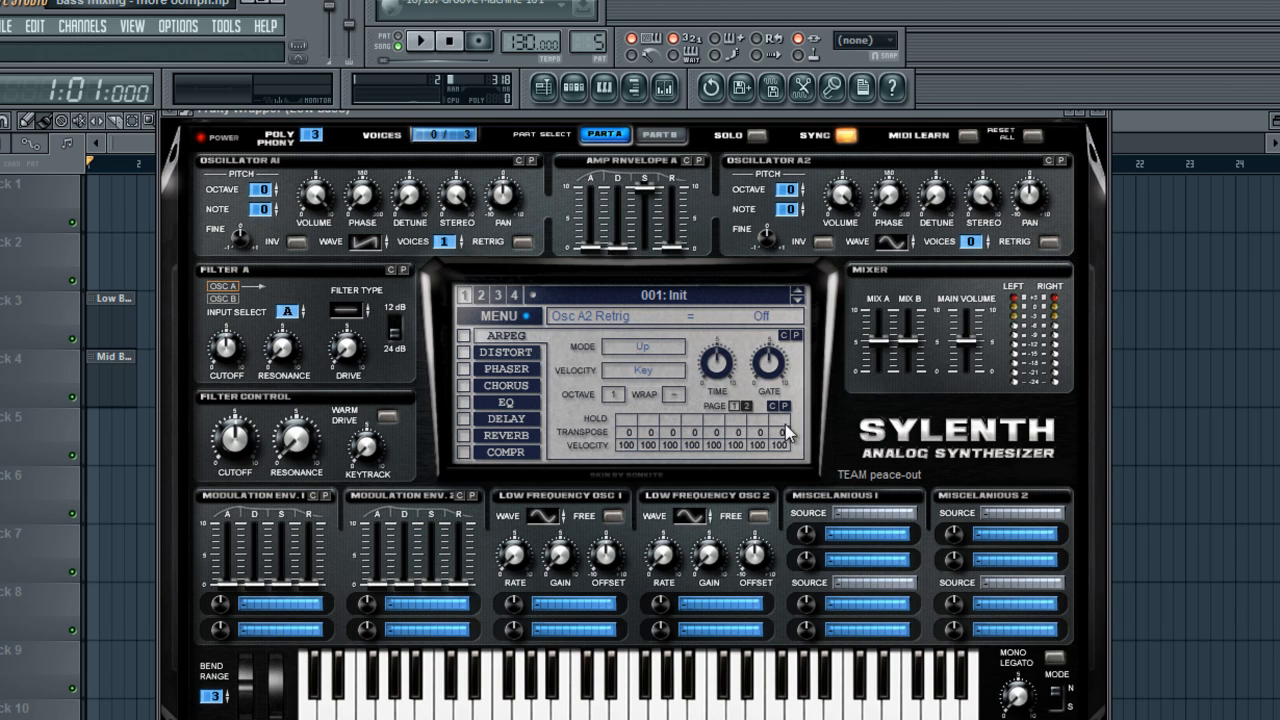
click(366, 240)
click(360, 243)
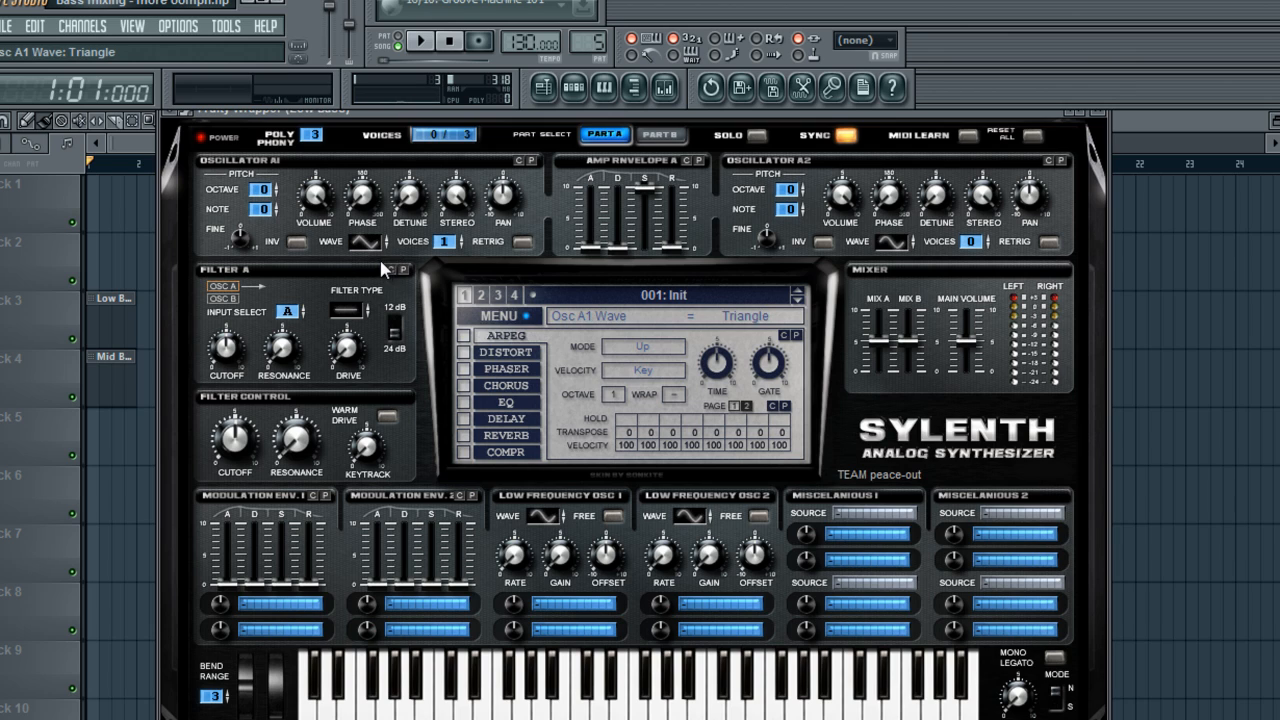
- Set oscillator A1 to 8 voices with a detune of 4.00, and audition the sound with test notes
drag(456, 246, 487, 155)
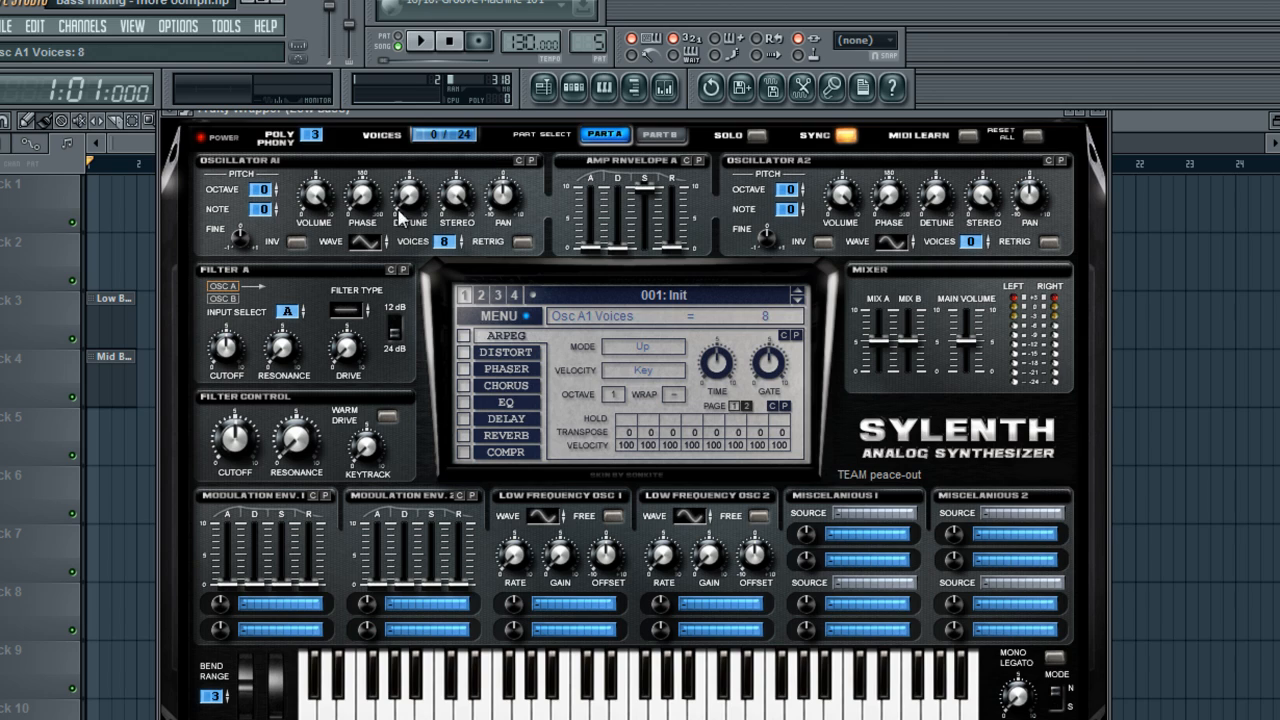
drag(399, 209, 424, 167)
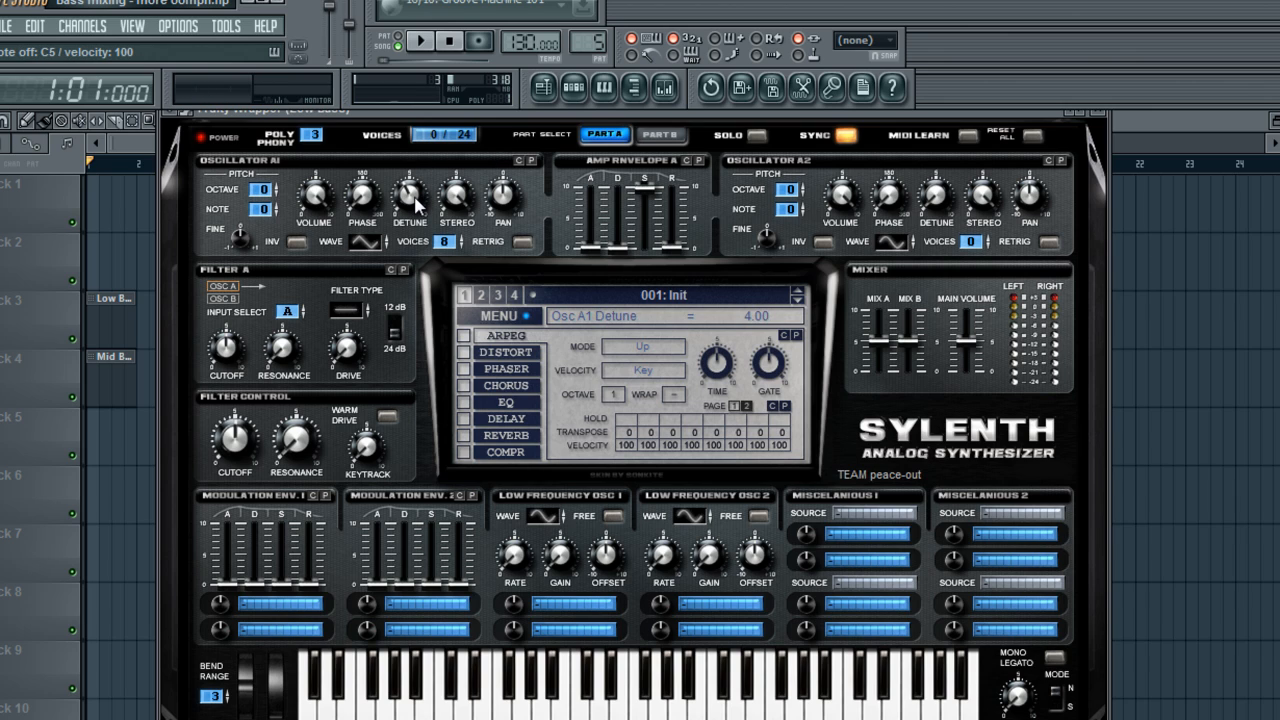
key(z)
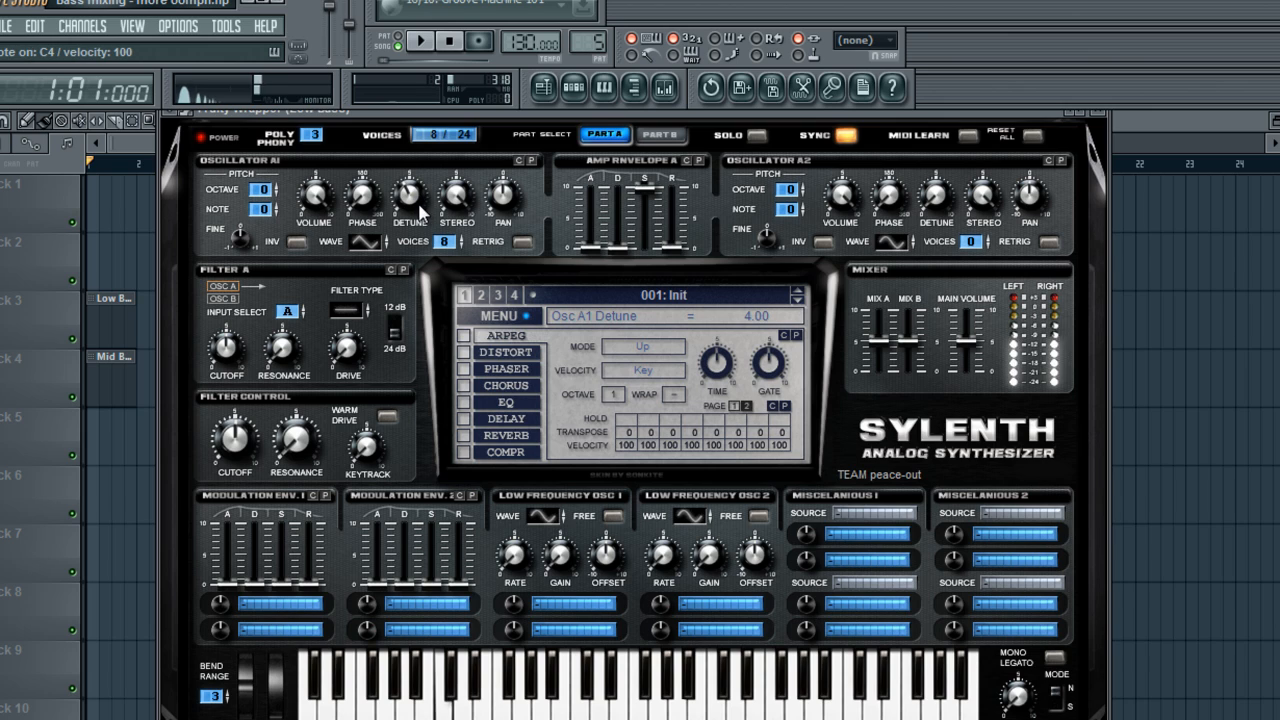
key(z)
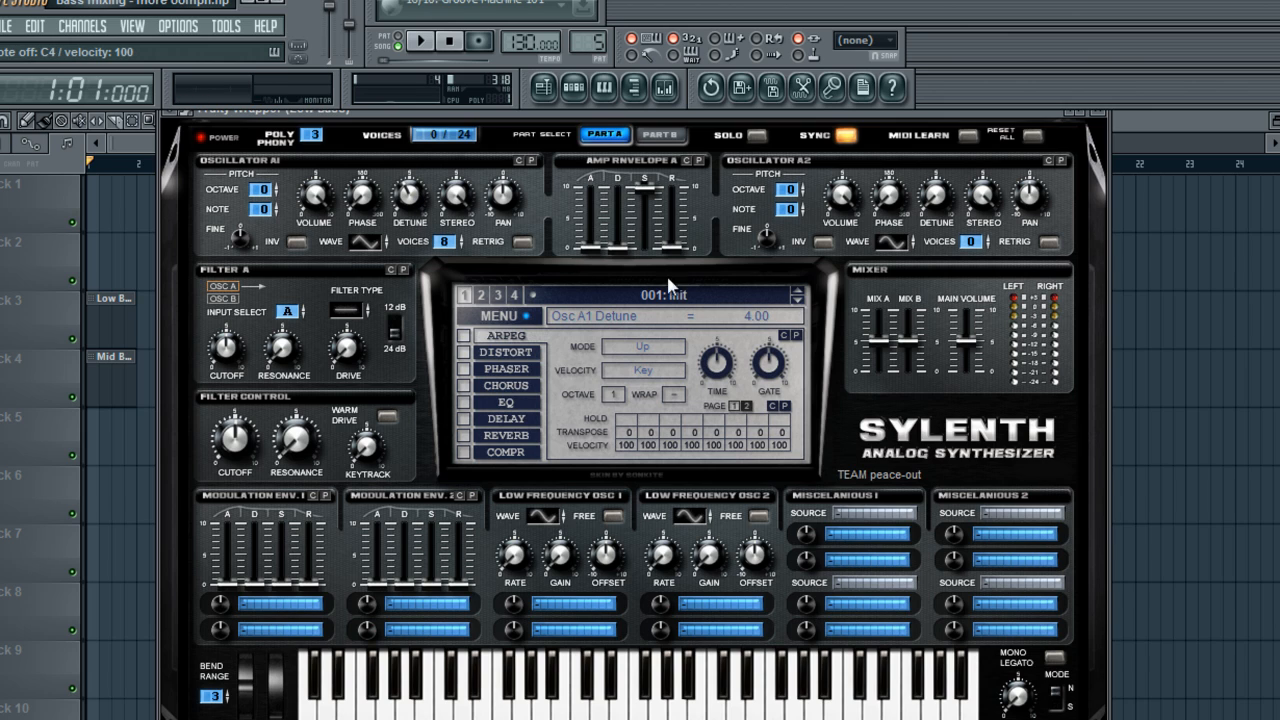
- Set oscillator A2 to the same wave shape as oscillator A1, with 8 voices and a detune of 4.33
click(891, 243)
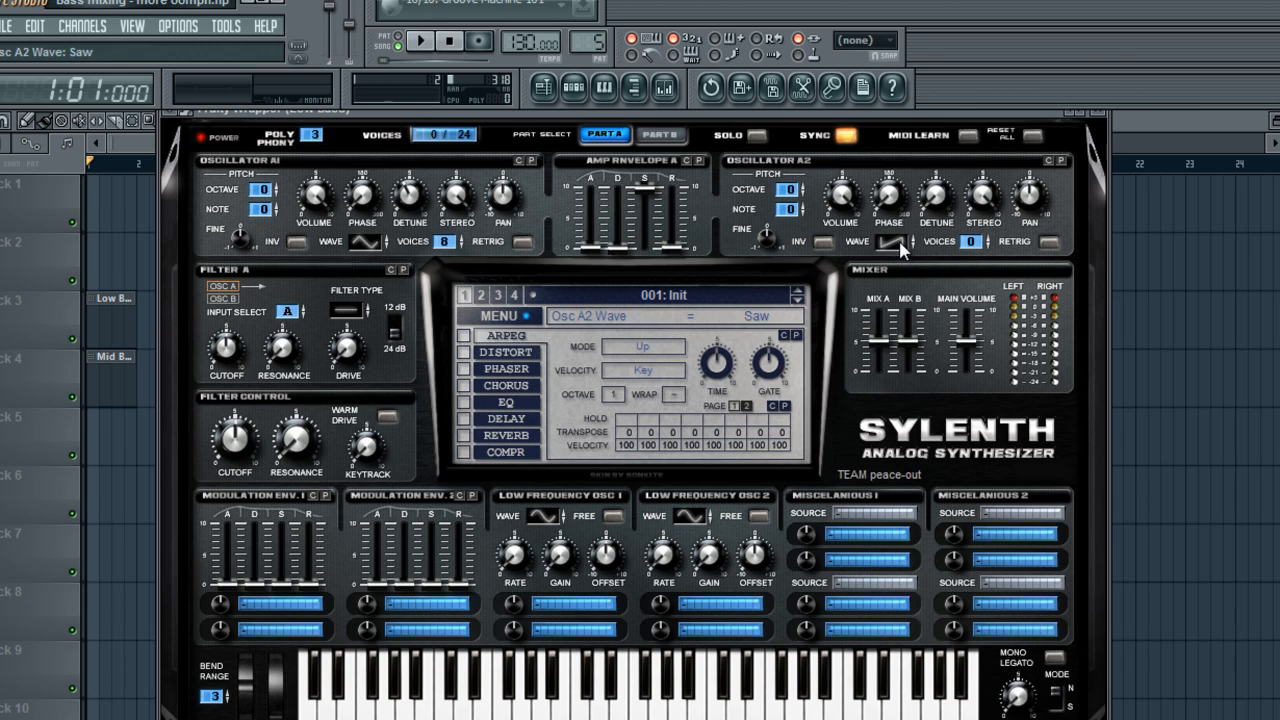
mouse_move(900, 248)
mouse_down()
mouse_move(910, 227)
mouse_move(908, 257)
mouse_move(896, 252)
mouse_up()
drag(972, 243, 970, 94)
drag(937, 185, 957, 112)
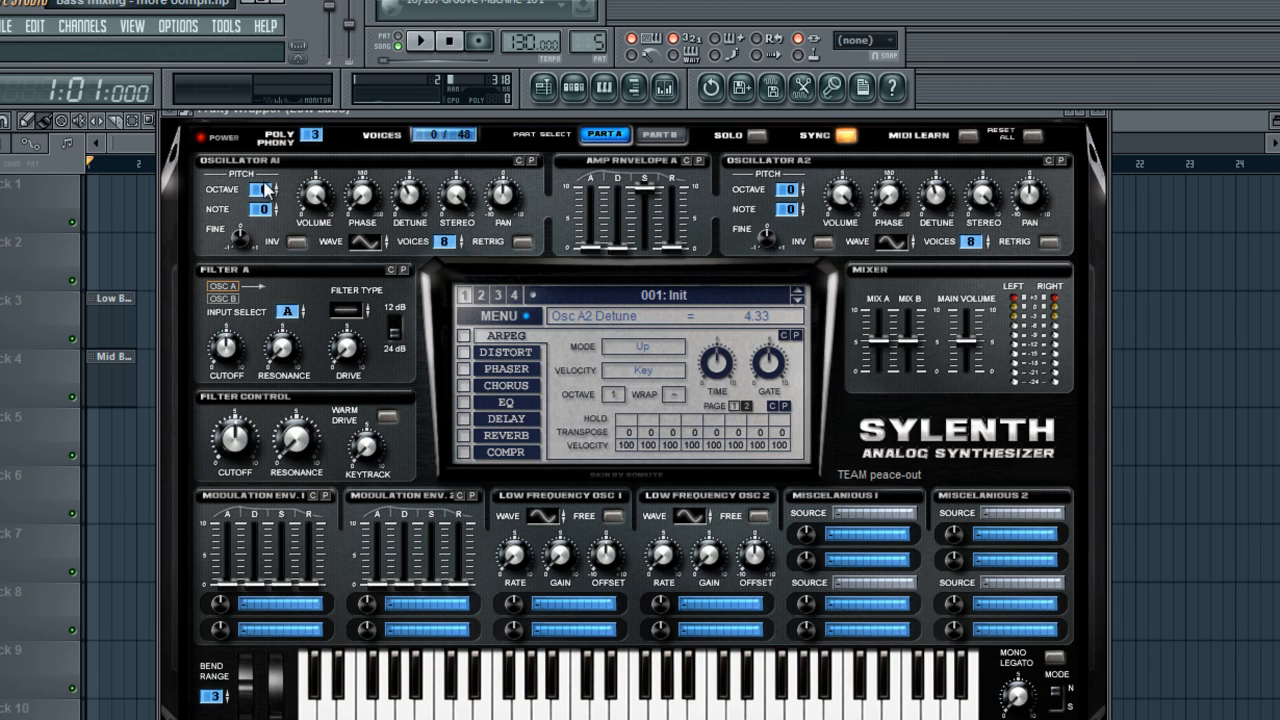
- Set oscillator A1's octave to 0 and oscillator A2's octave to -1
drag(267, 190, 270, 206)
mouse_move(789, 192)
mouse_down()
mouse_move(787, 207)
mouse_move(788, 194)
mouse_up()
drag(266, 196, 267, 184)
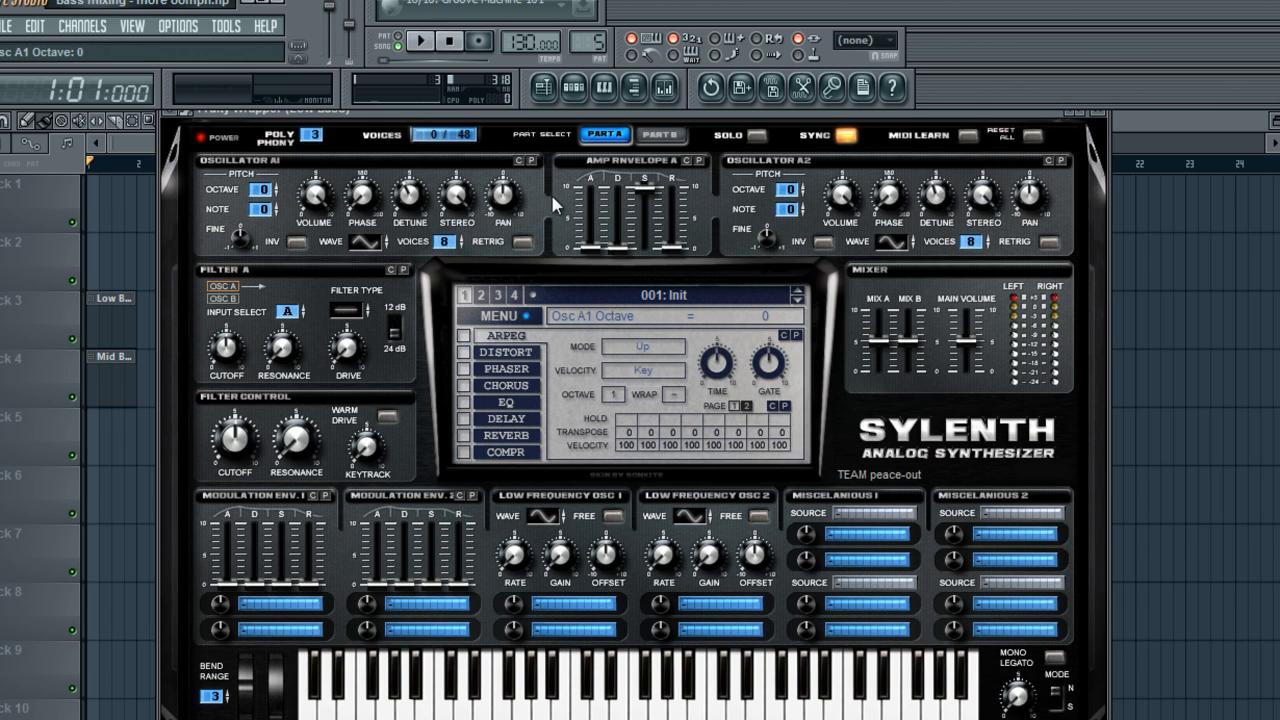
drag(788, 192, 780, 210)
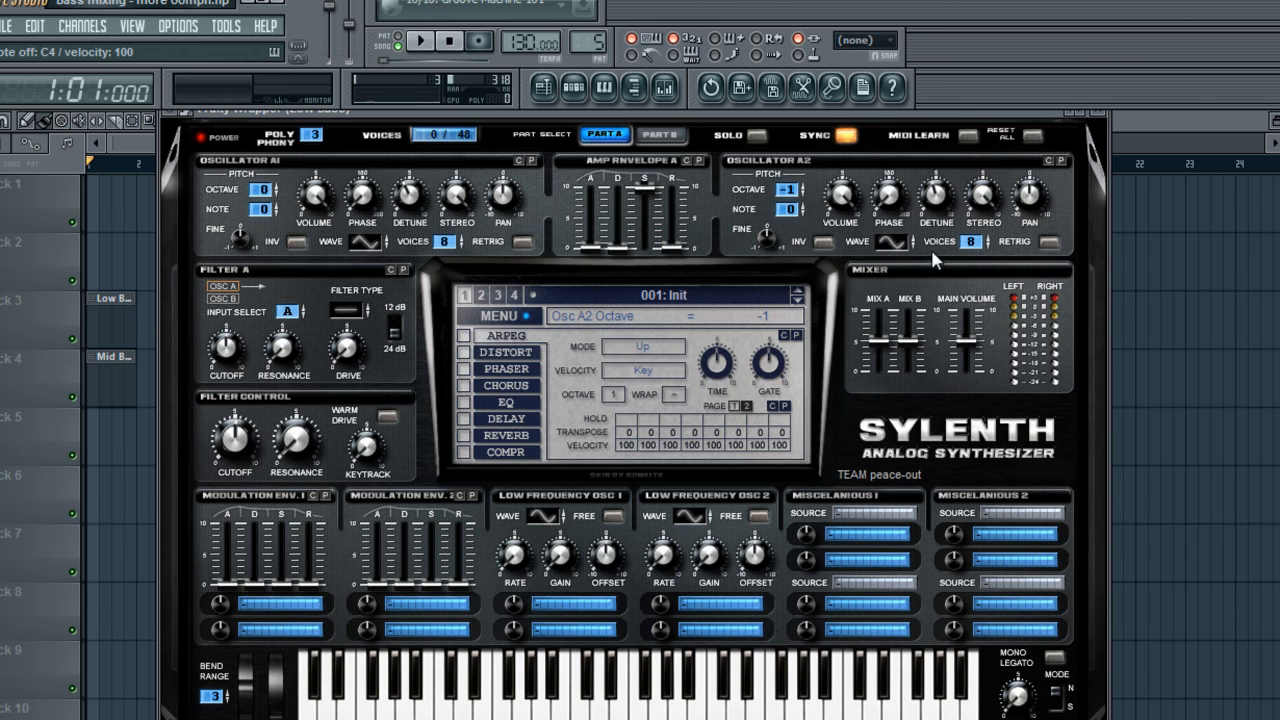
- In Part B, turn off retrig on oscillator B1 and set it to 8 voices, detune 5.24 and octave -1
click(660, 134)
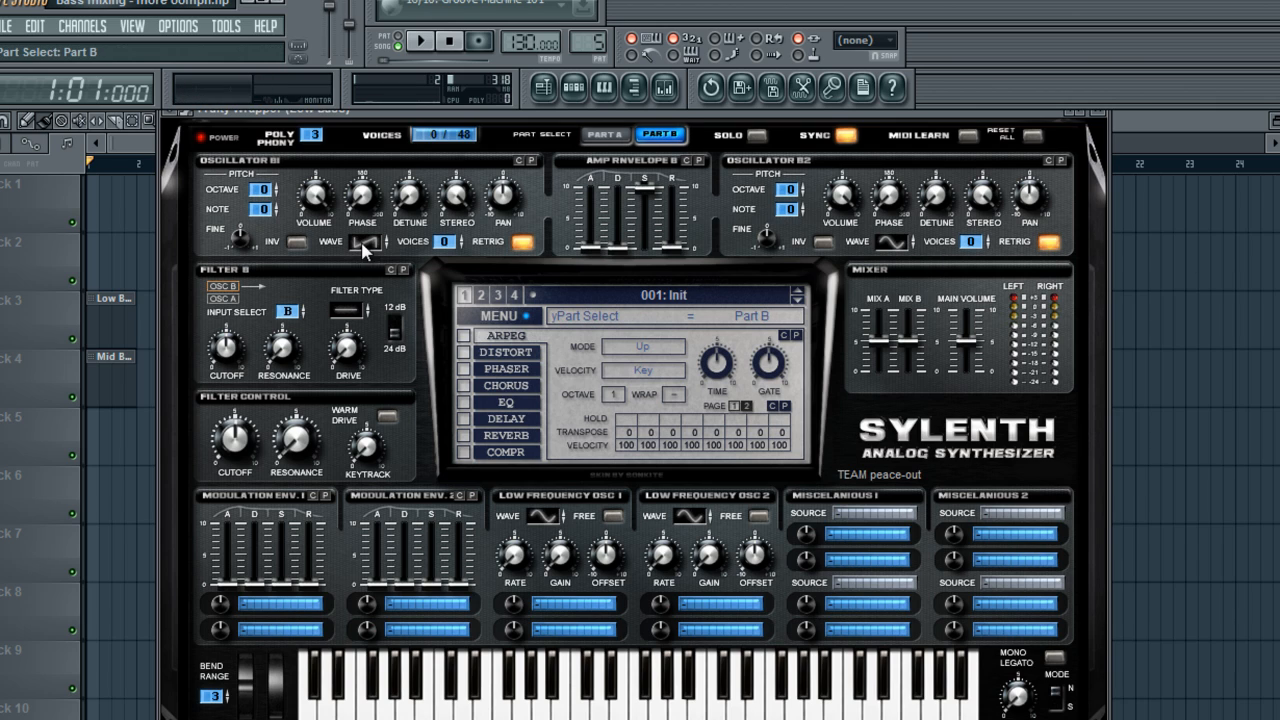
click(520, 242)
drag(446, 242, 451, 222)
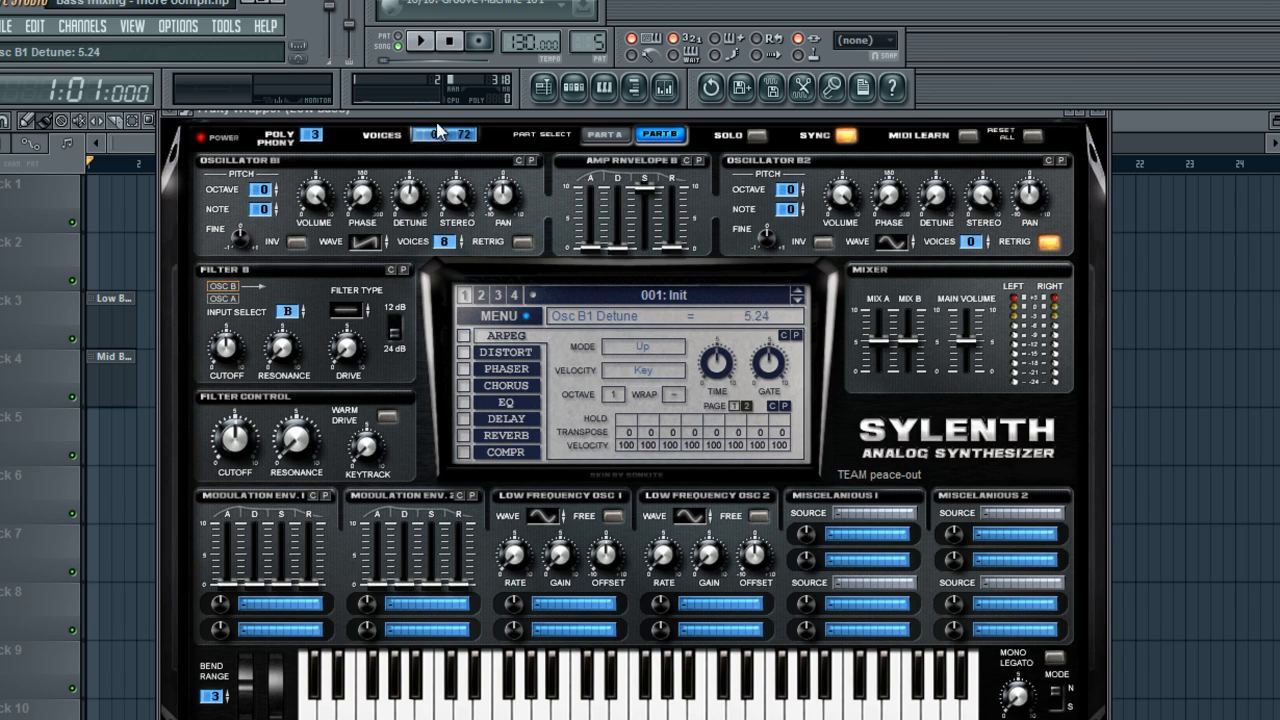
drag(264, 190, 267, 207)
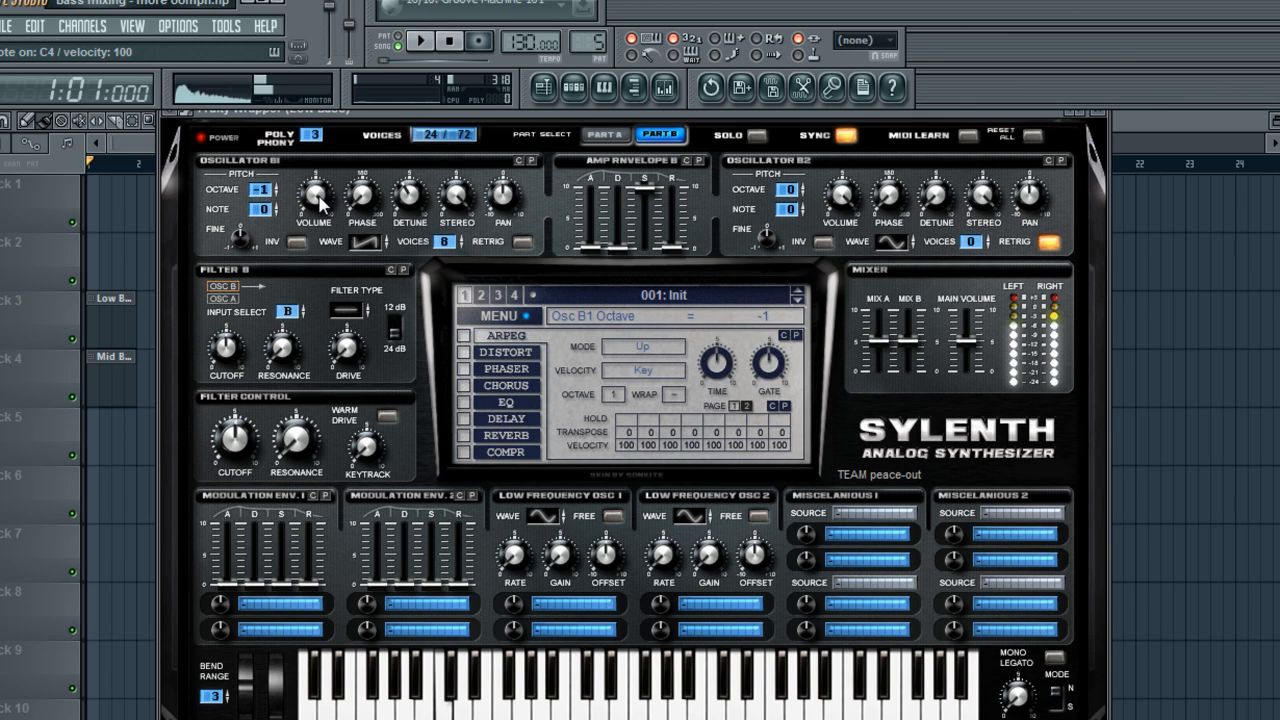
- Audition oscillator B1 at volumes of 4.86 and 1.95, and set its volume to 9.86
drag(315, 201, 329, 325)
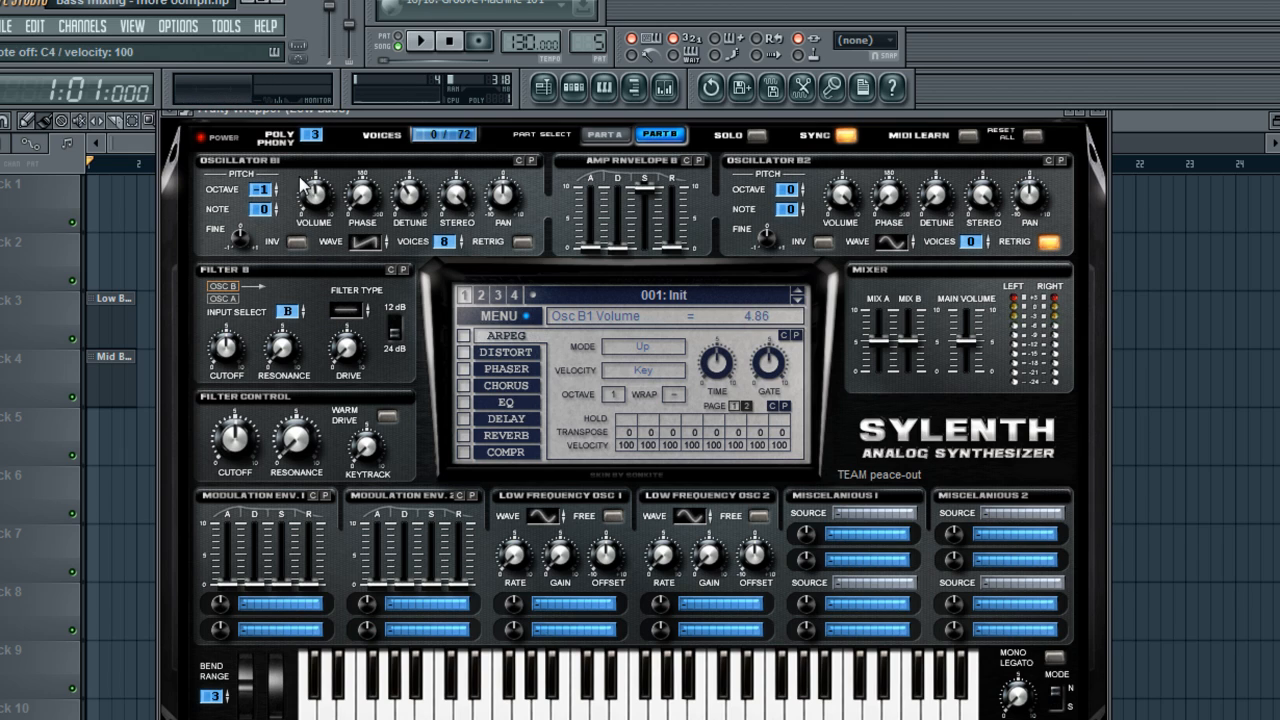
drag(307, 180, 308, 222)
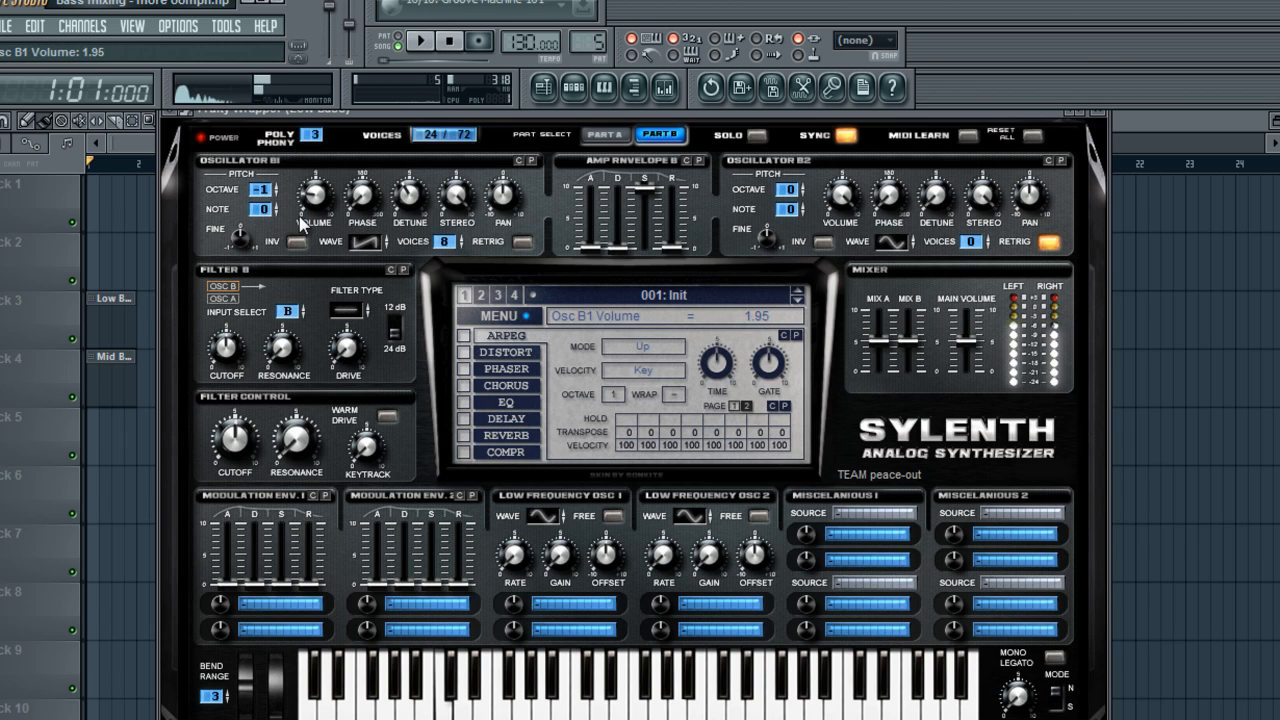
key(z)
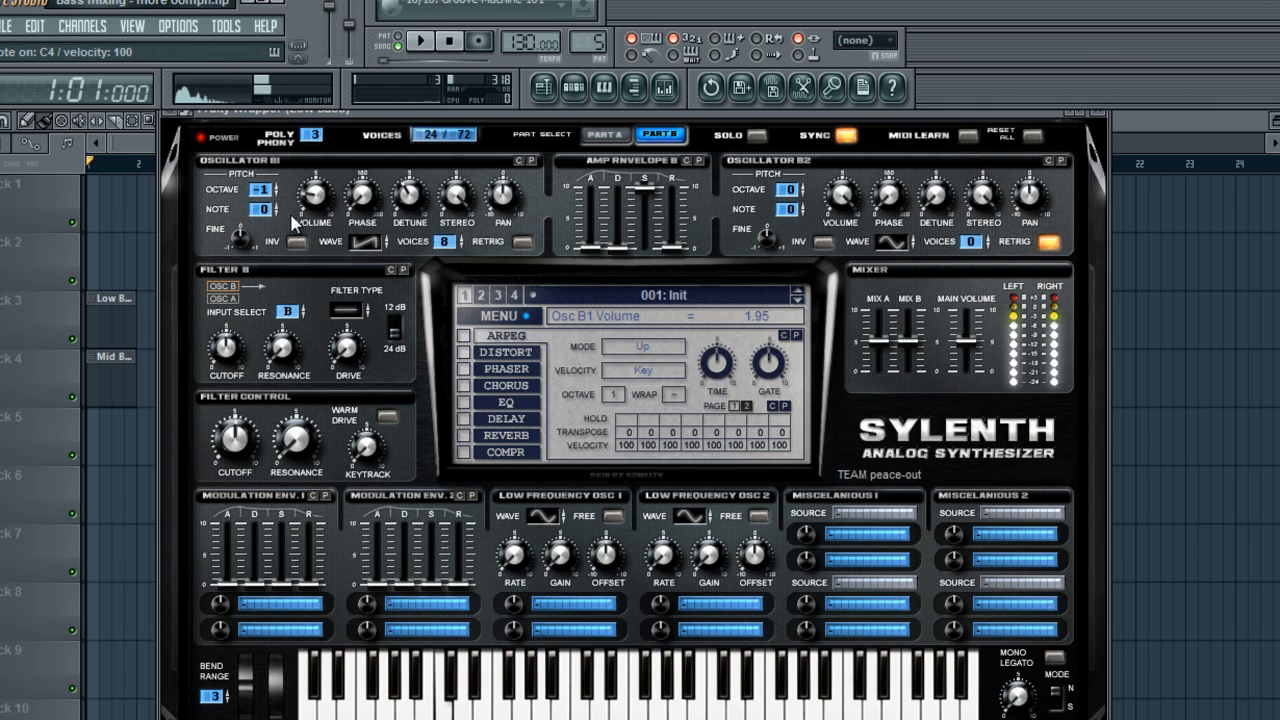
drag(312, 198, 309, 22)
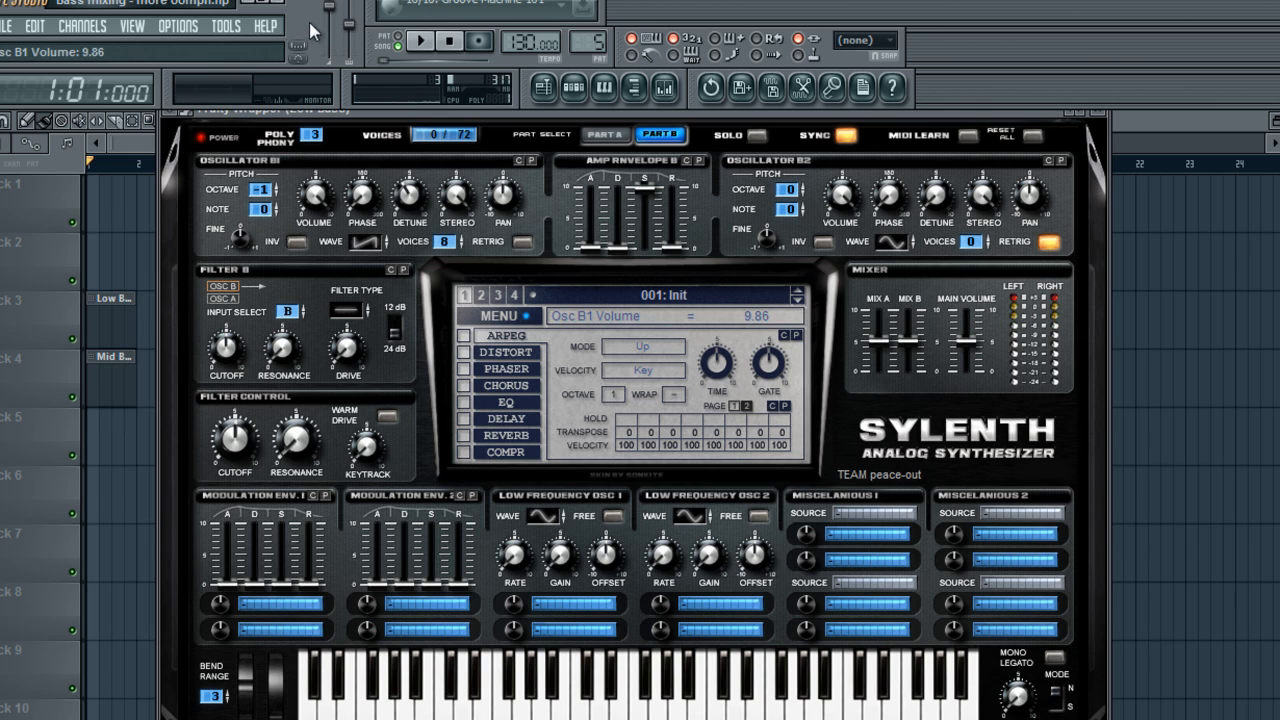
- Set Filter B to Lowpass, audition the sound while bringing the filter control cutoff to about 146 Hz, and return to Part A
click(348, 314)
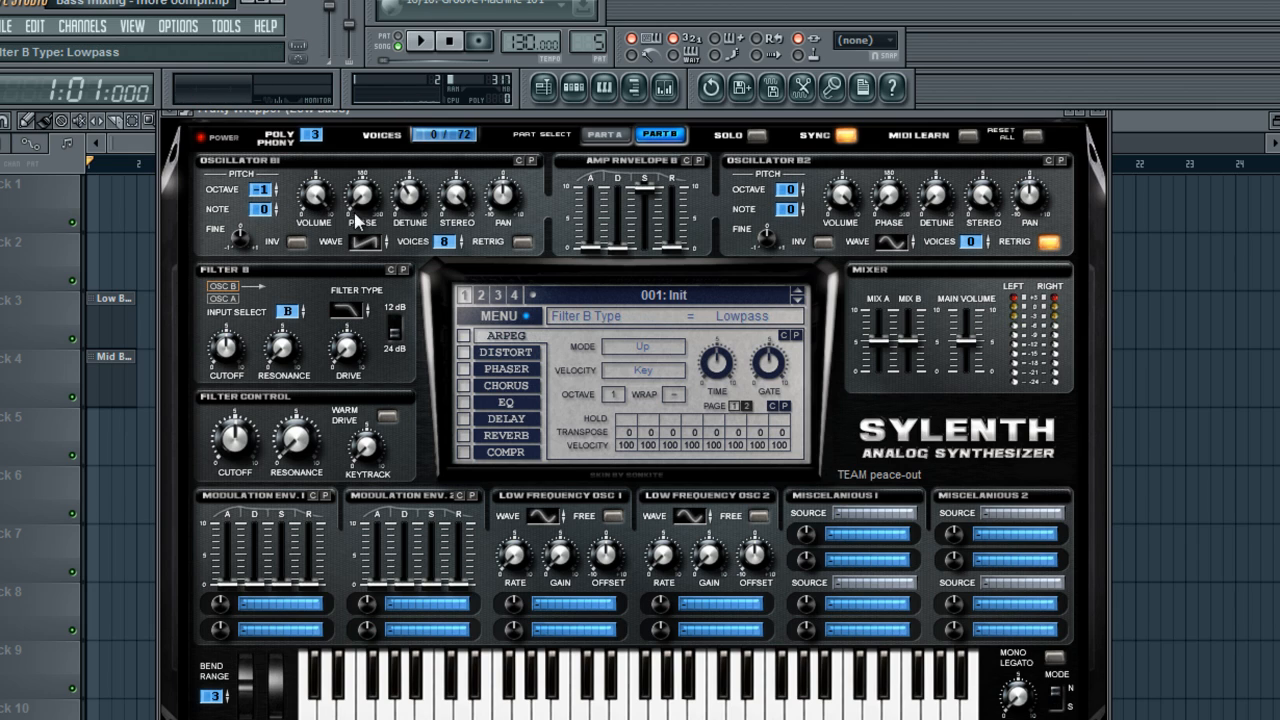
key(z)
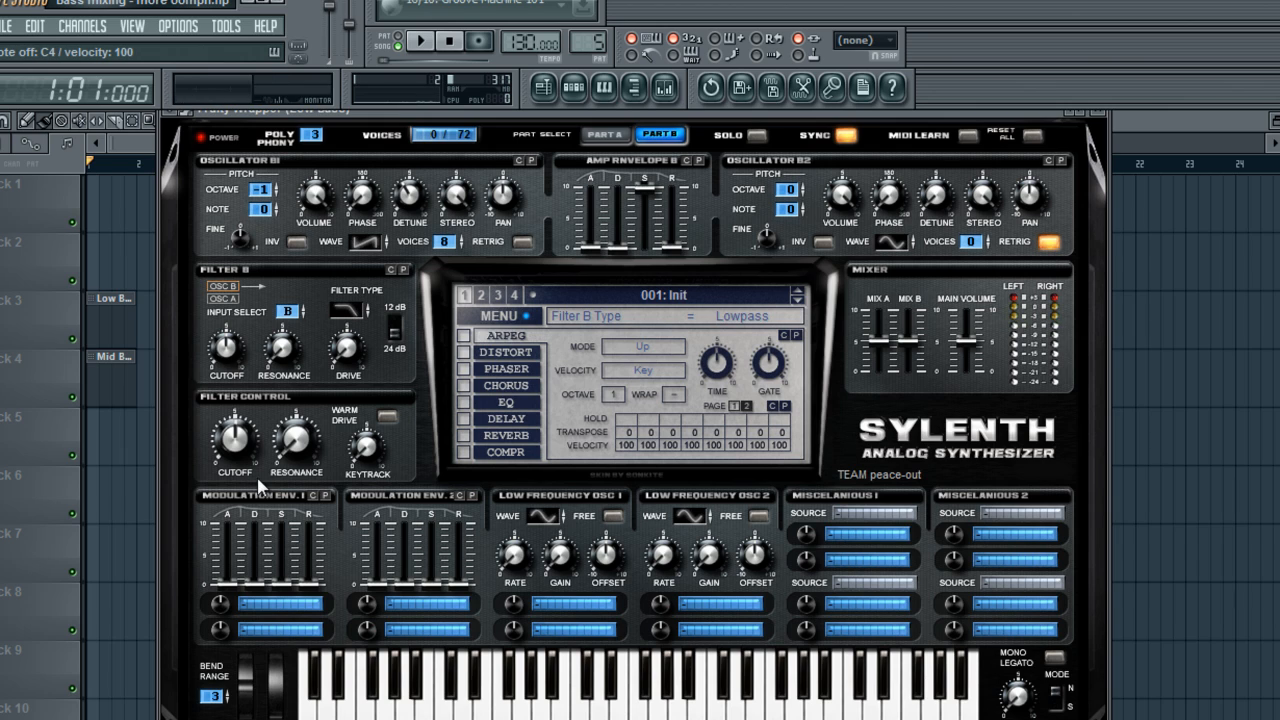
key(z)
key(z)
drag(240, 422, 242, 442)
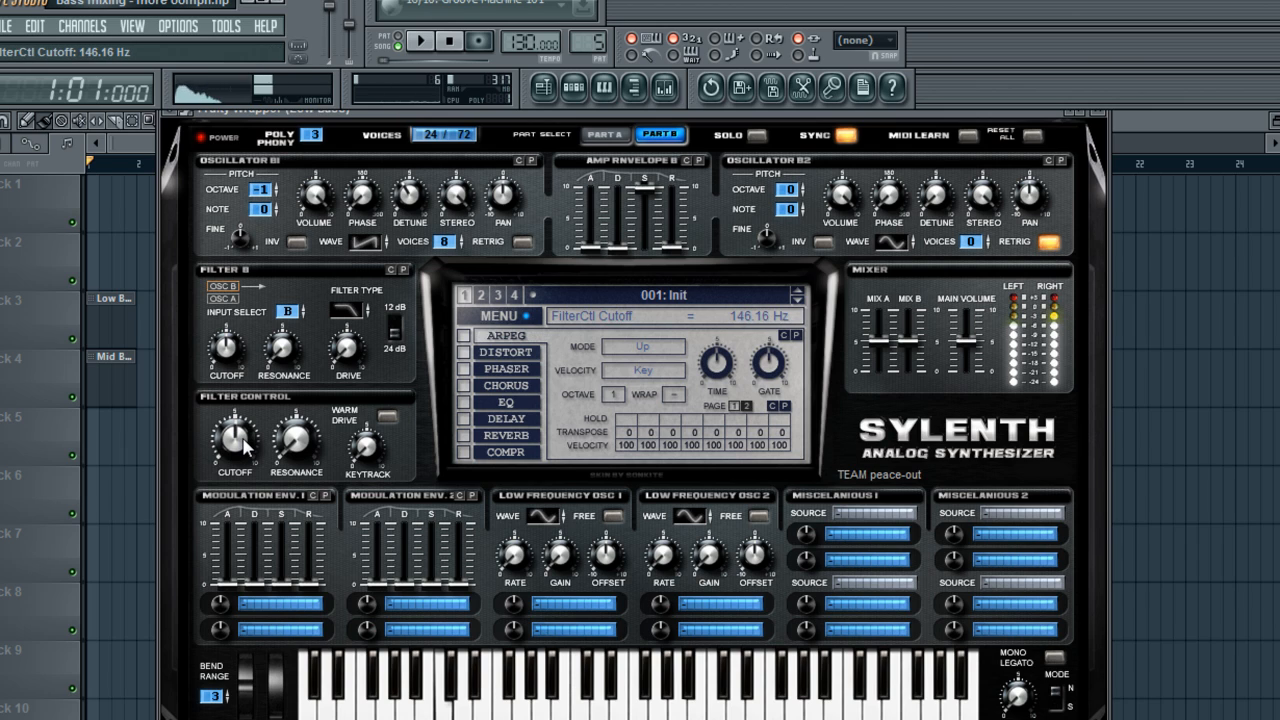
click(606, 134)
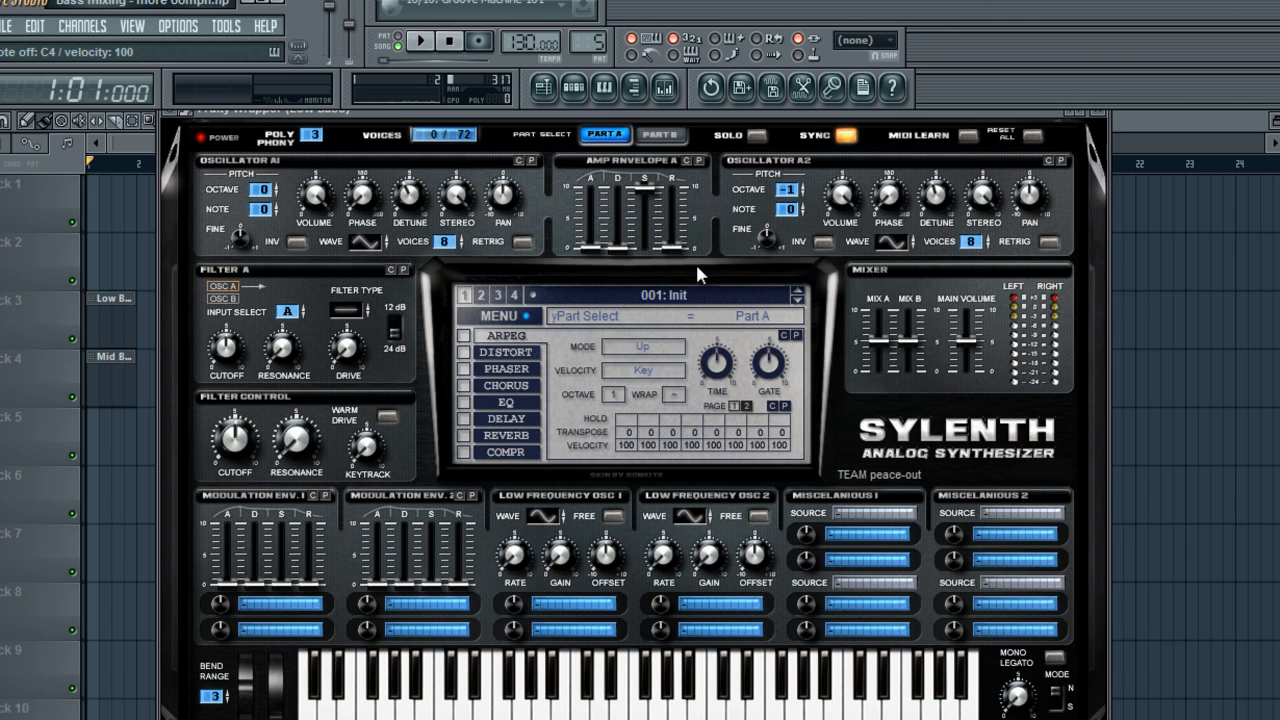
- Rename mixer insert 10 as Low Bass
click(665, 88)
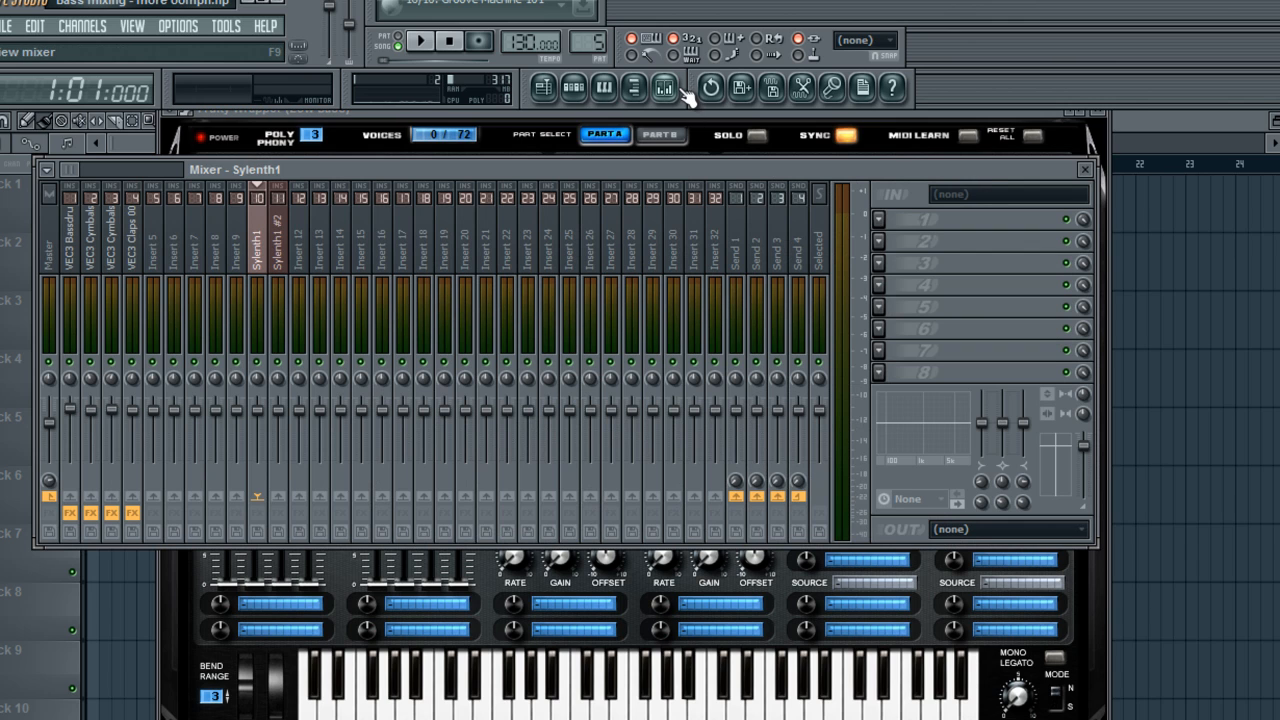
scroll(260, 240, up, 1)
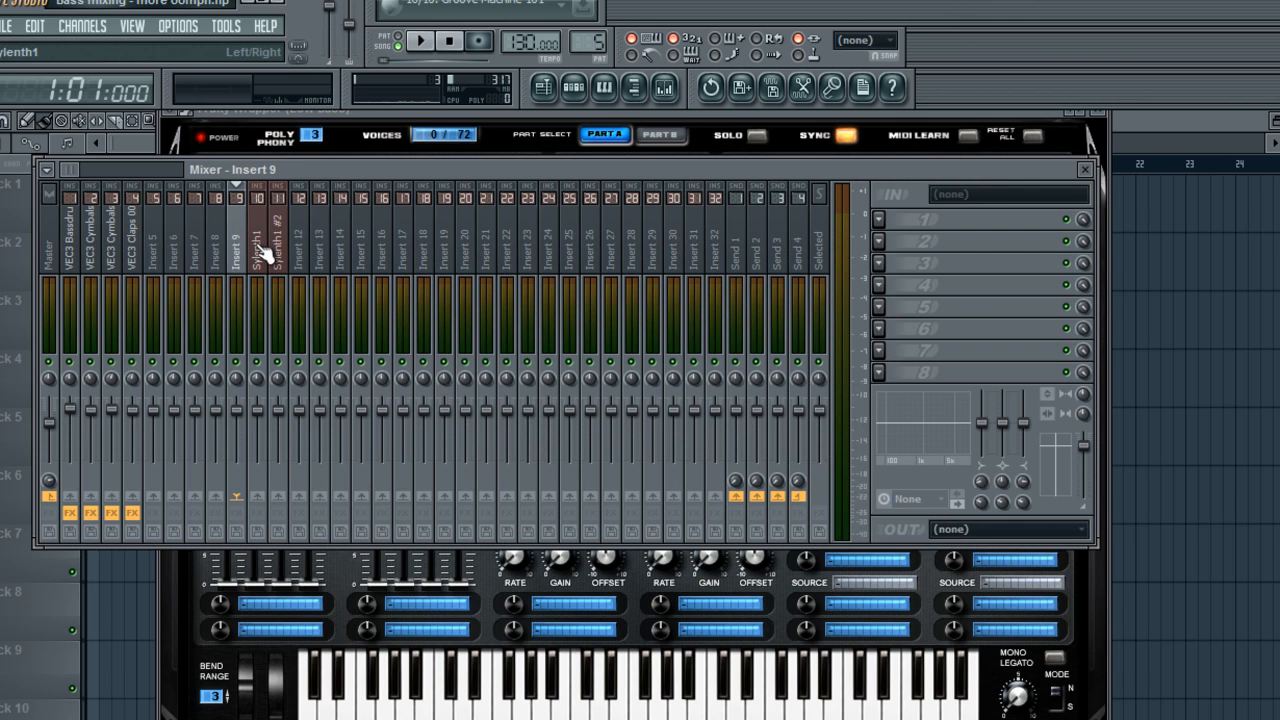
scroll(264, 248, down, 1)
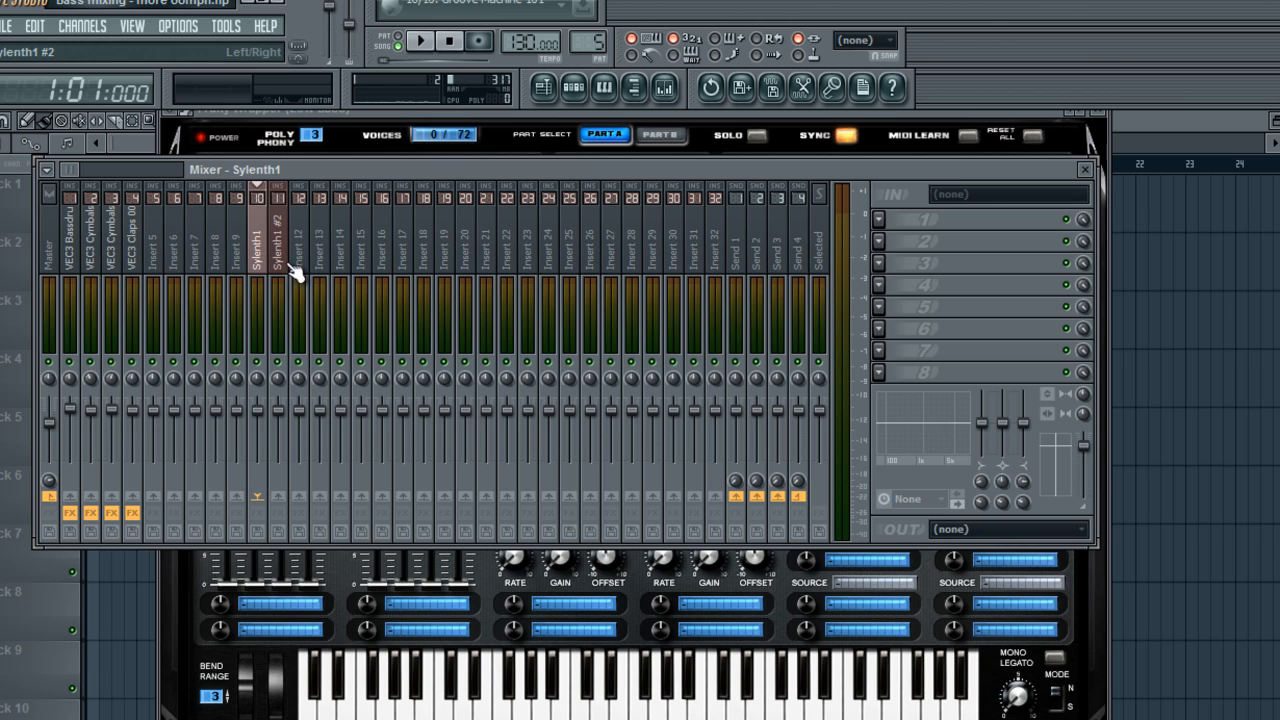
right_click(258, 262)
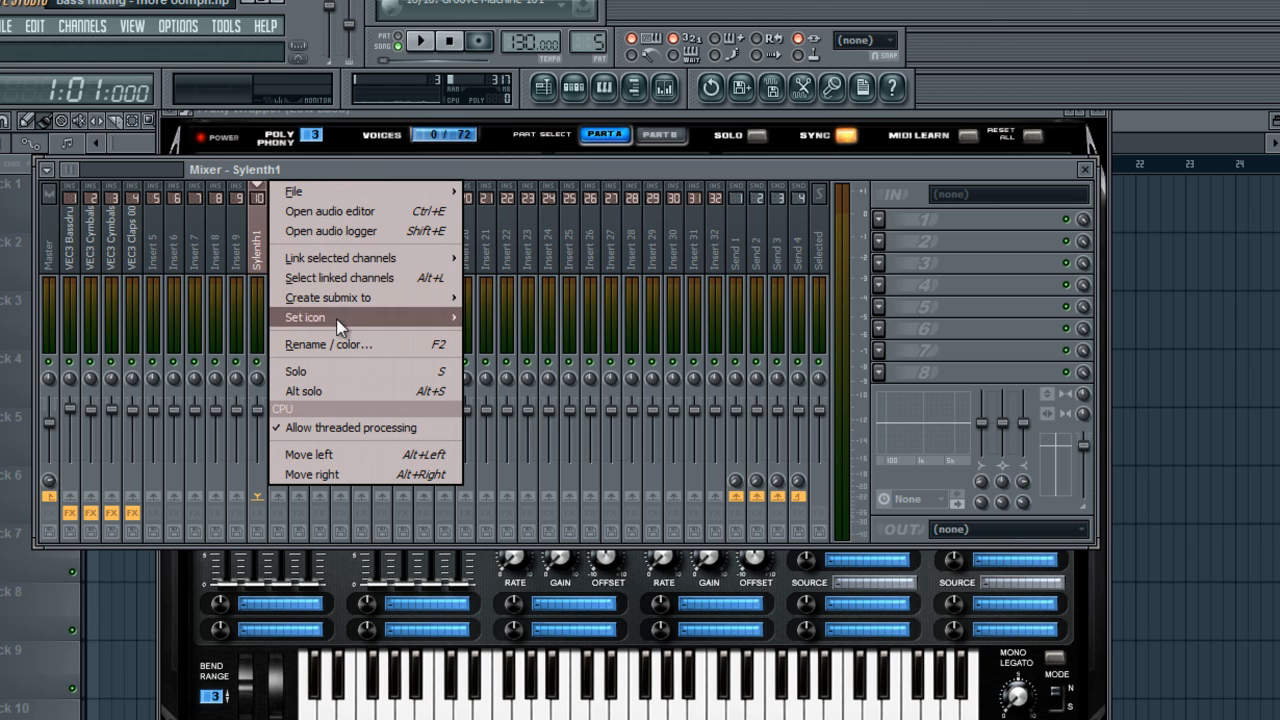
click(335, 344)
text(Low)
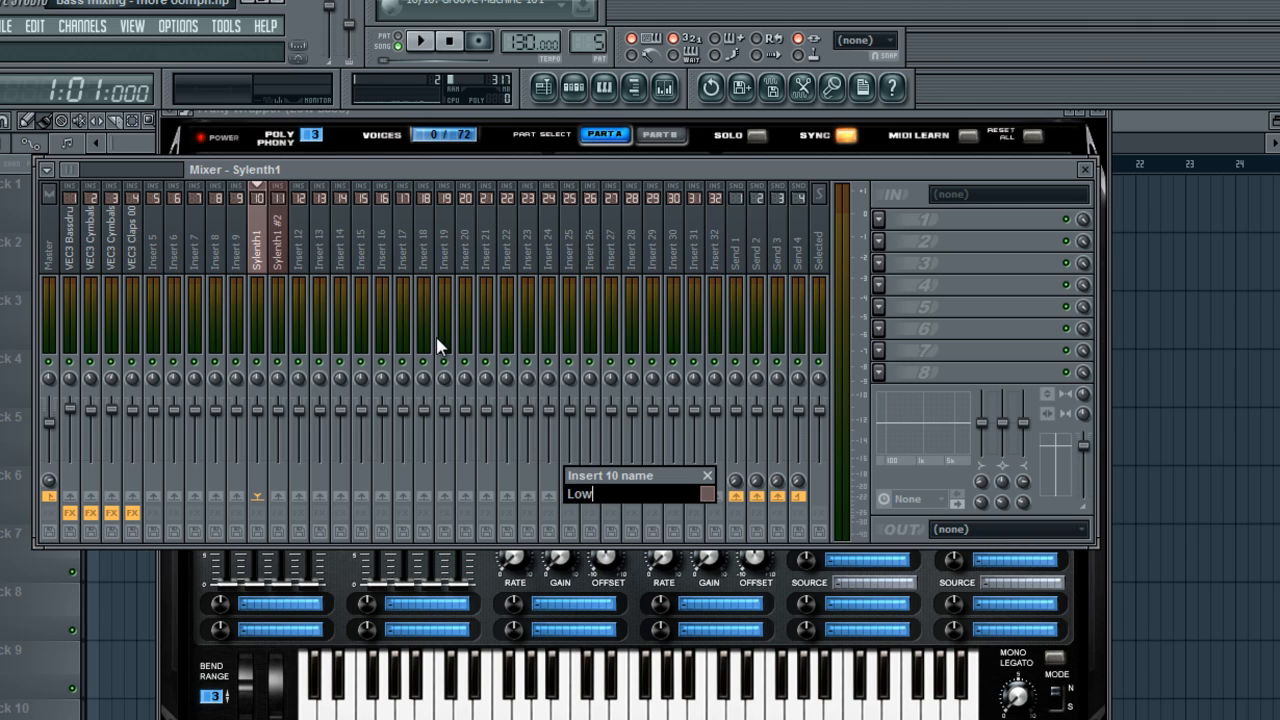
text( Bass)
key(Return)
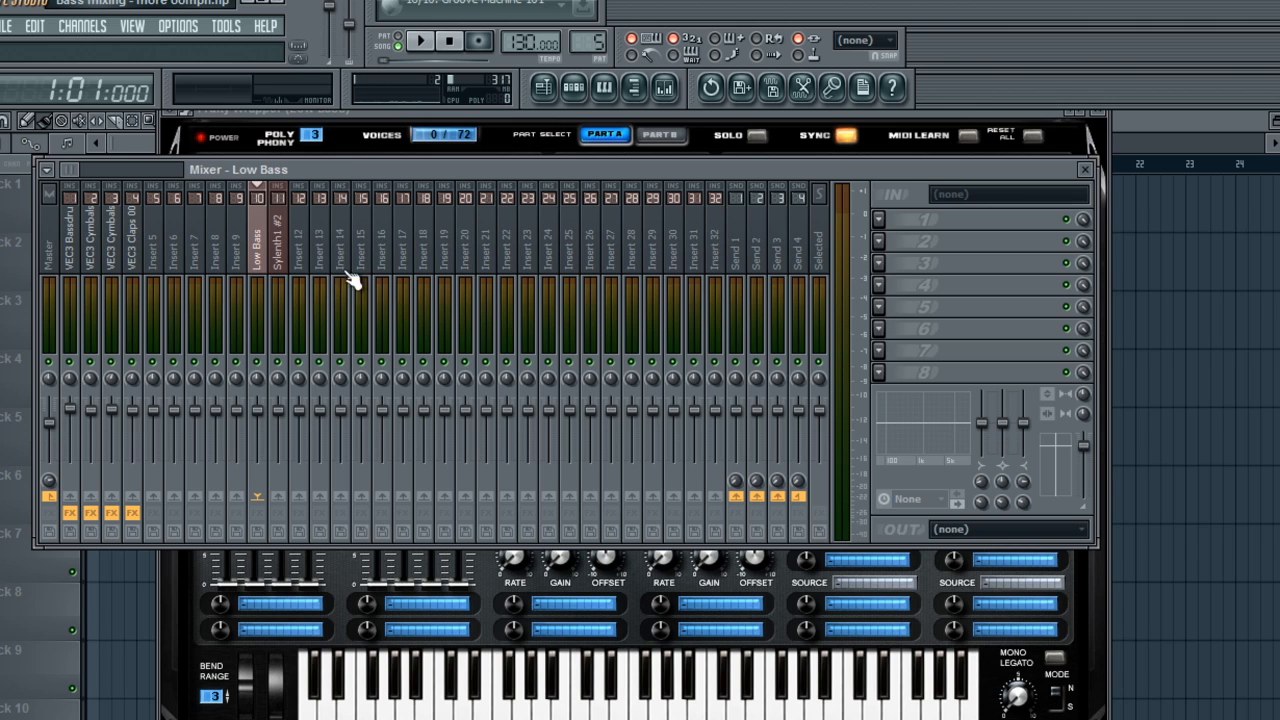
- Rename mixer insert 11 as Mid Bass
right_click(279, 245)
click(323, 342)
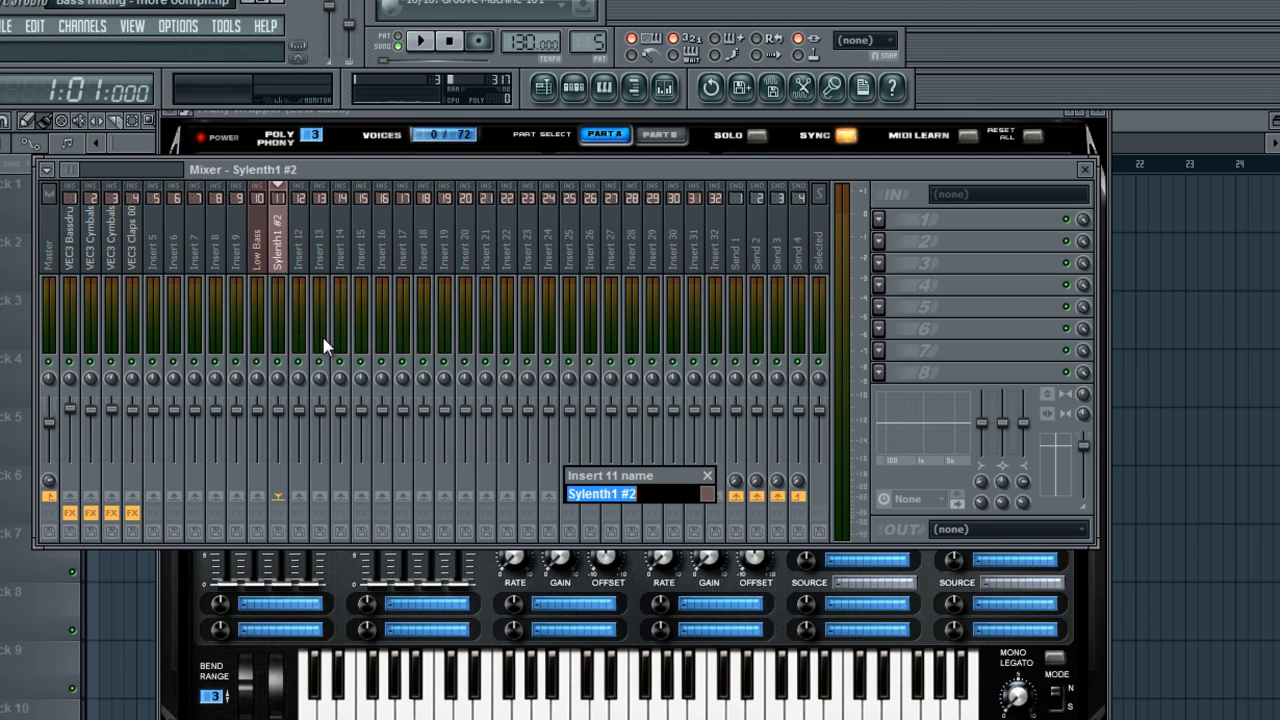
text(H)
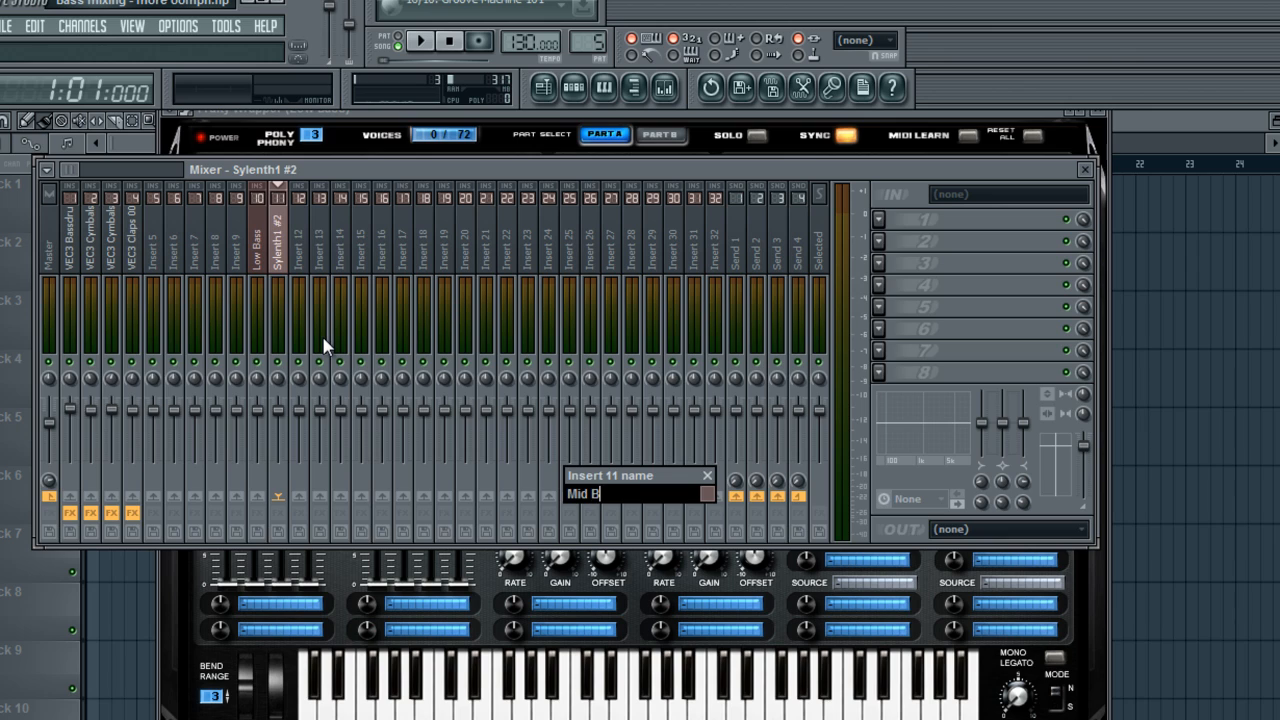
key(Return)
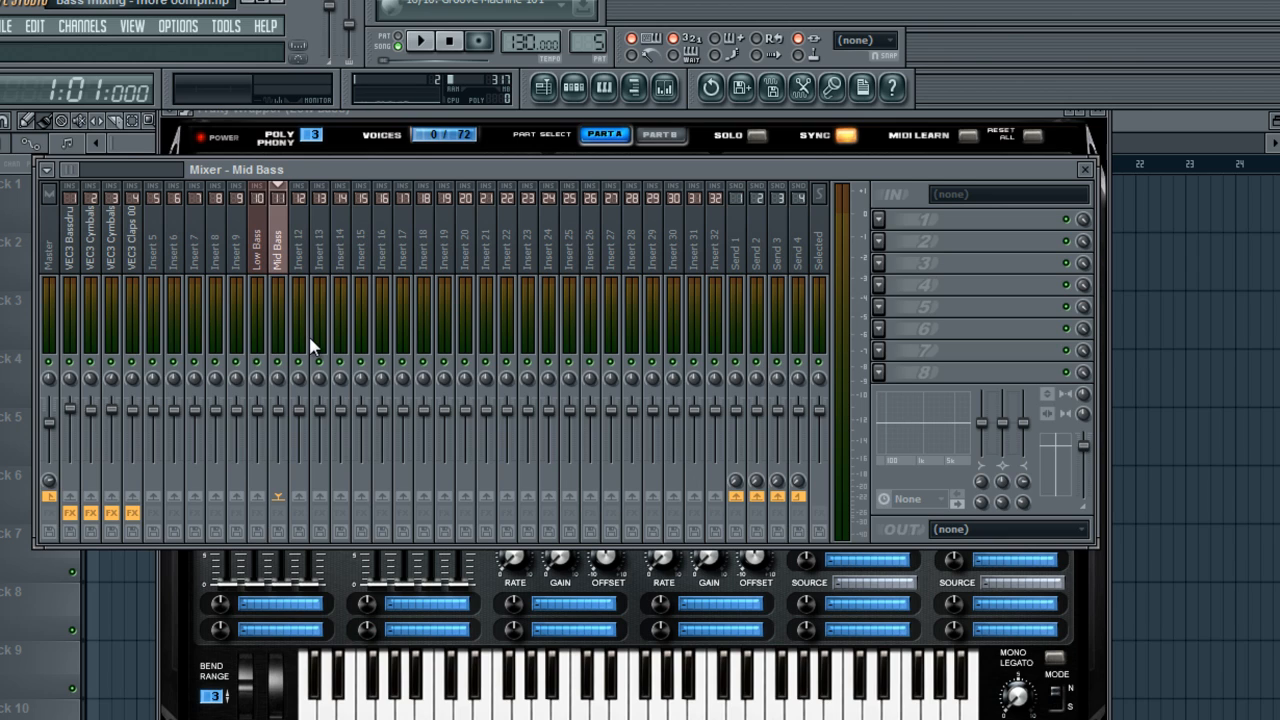
- In the Low Bass piano roll, draw a one-bar C4, a one-bar D4 and a two-bar A#3 in succession from bar 1
click(260, 250)
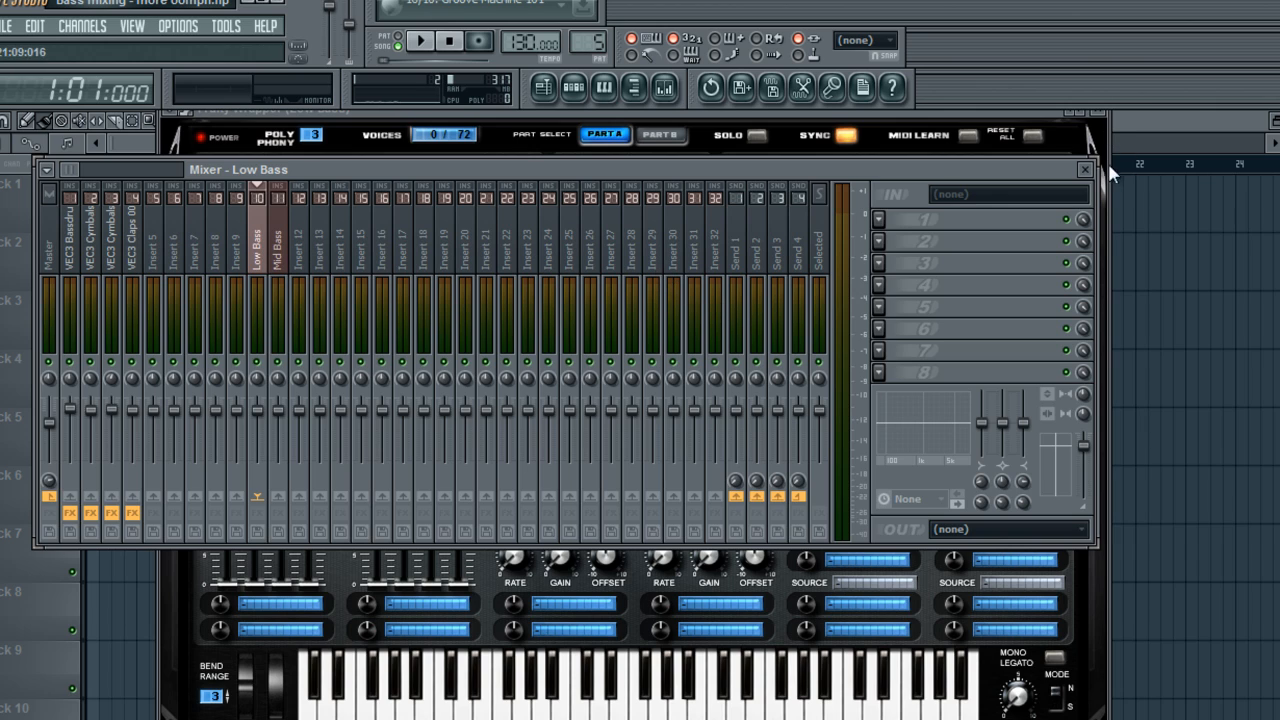
click(597, 98)
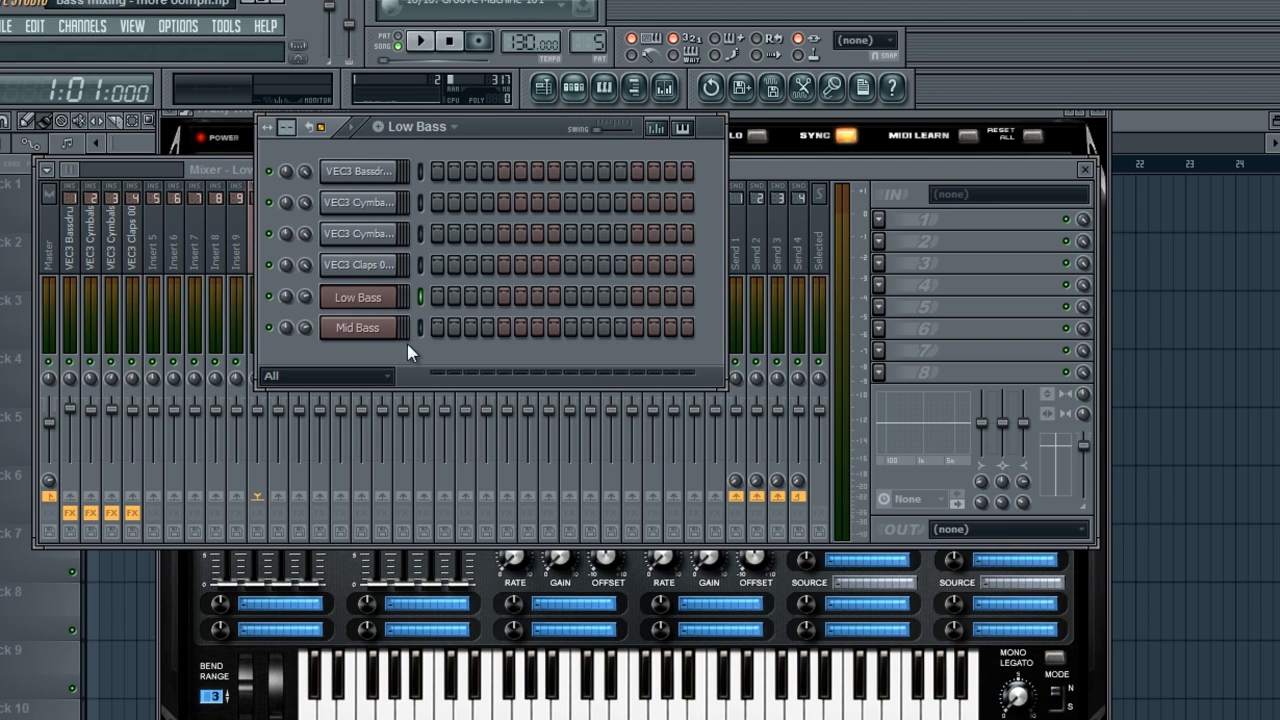
right_click(397, 292)
click(432, 297)
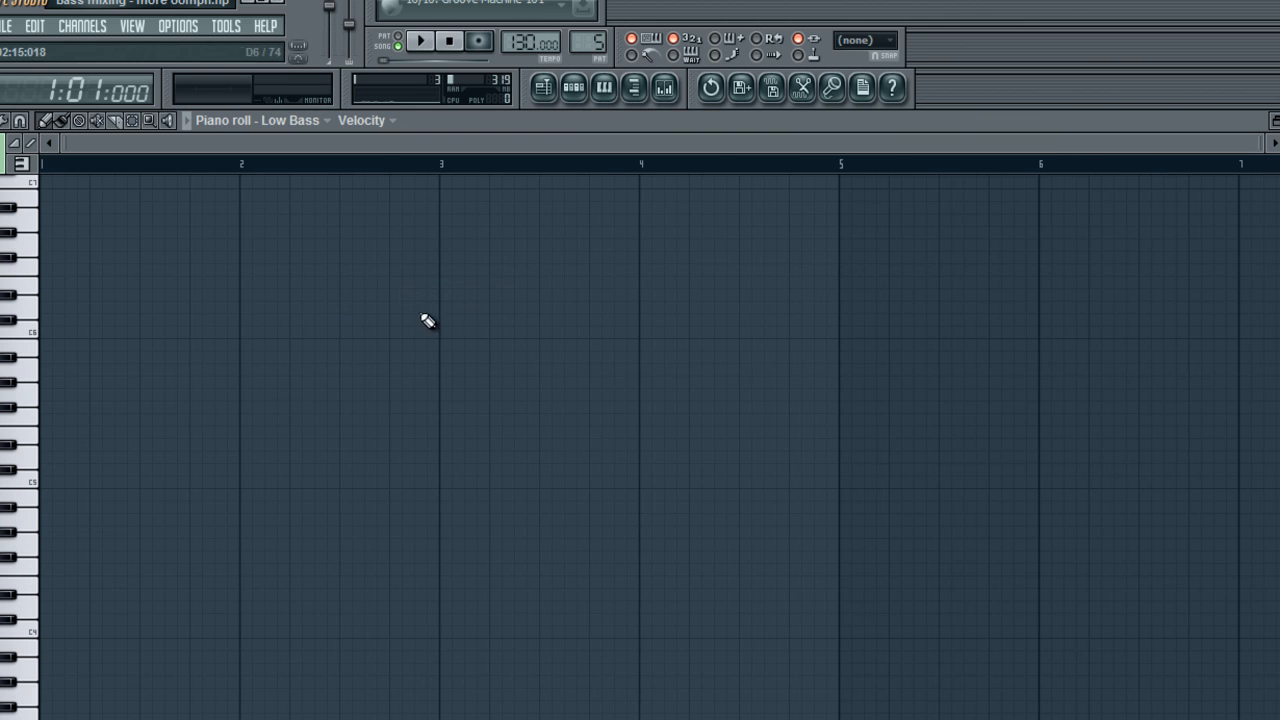
scroll(101, 590, down, 3)
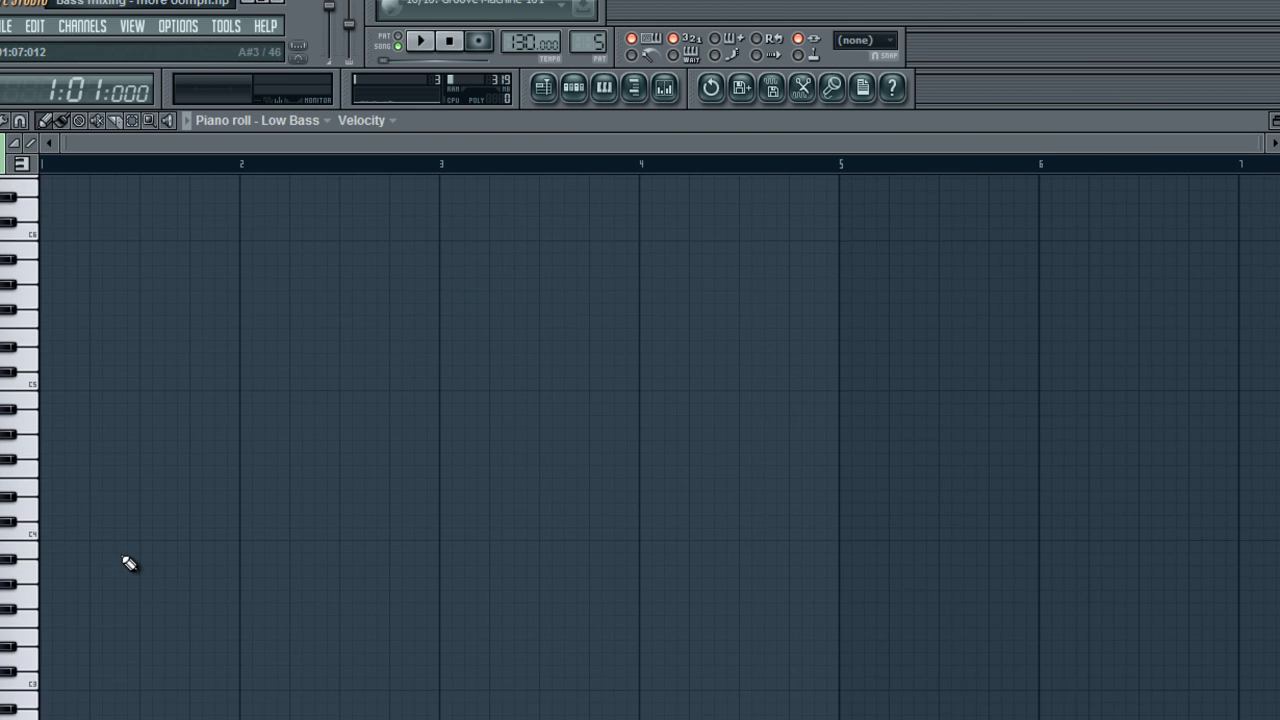
click(46, 530)
click(52, 532)
drag(52, 532, 237, 530)
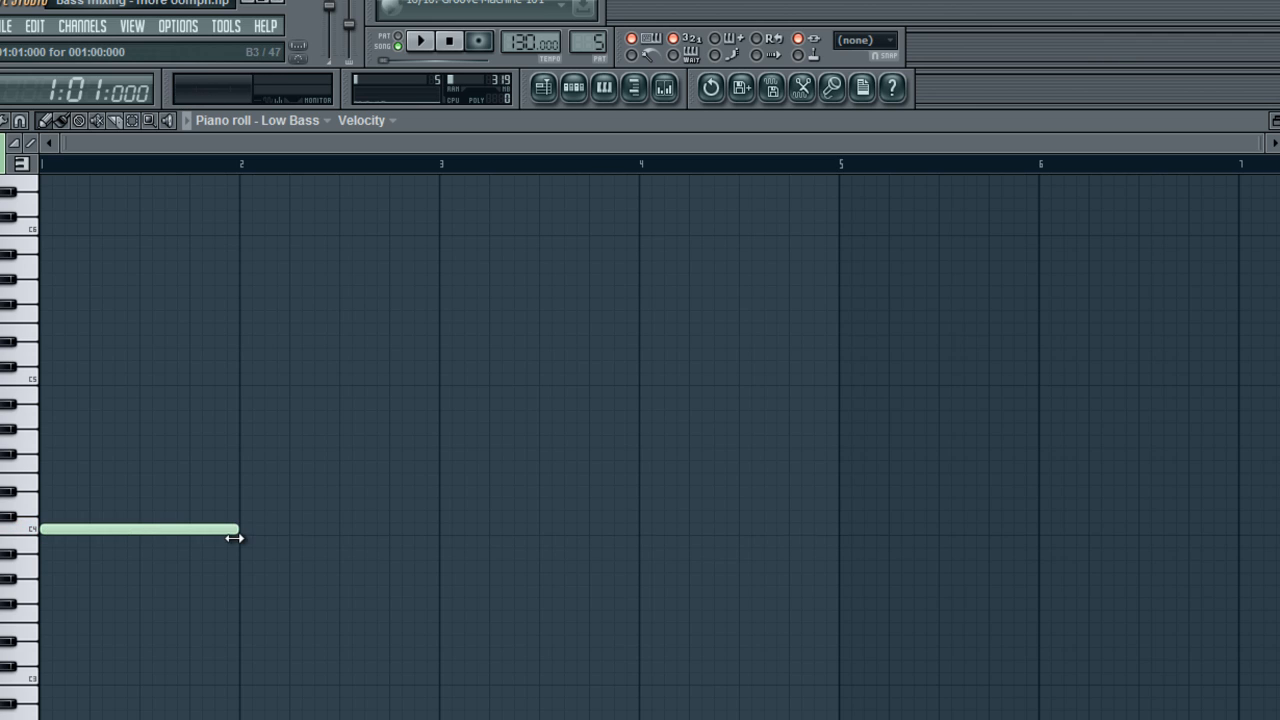
click(248, 508)
click(443, 554)
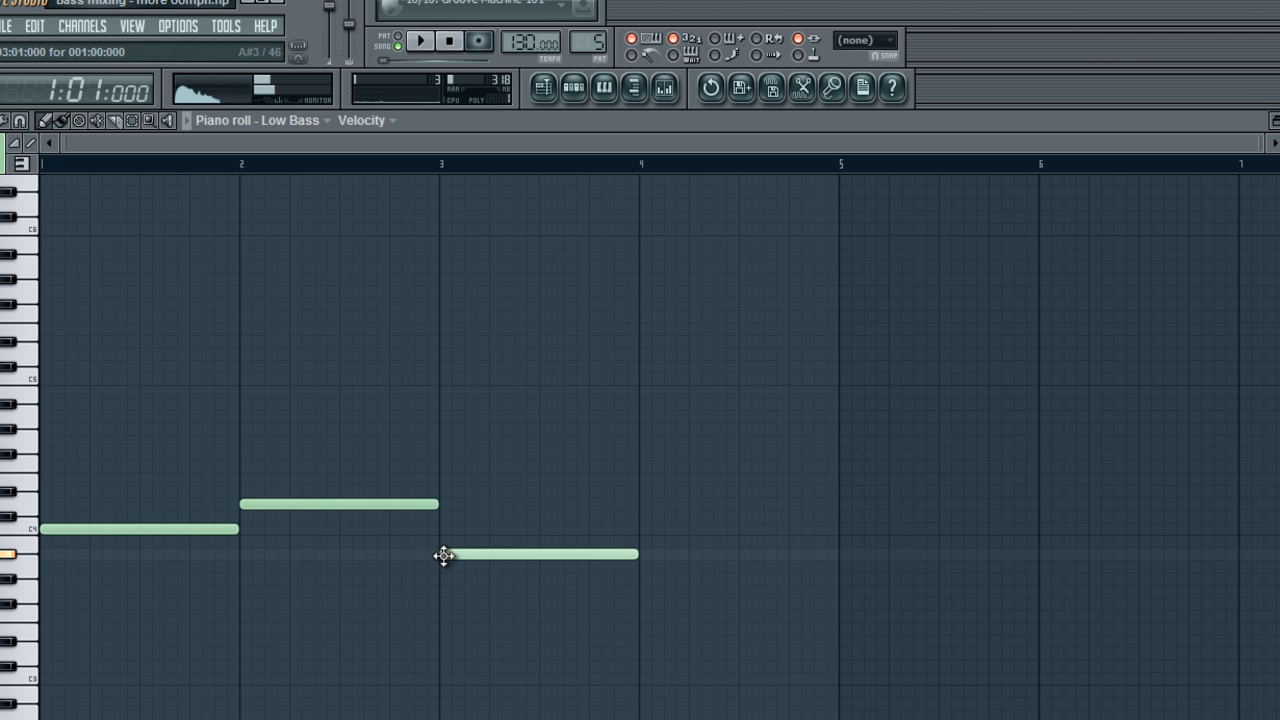
drag(638, 554, 843, 556)
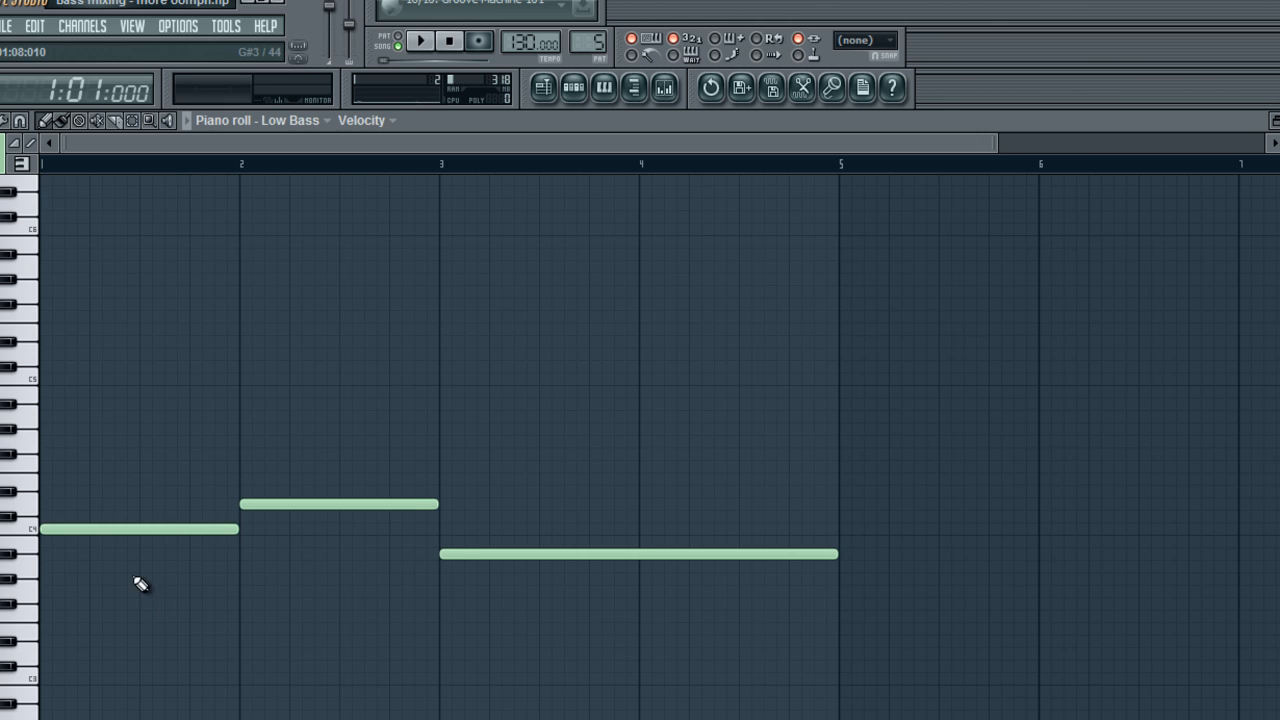
- Play the Low Bass pattern in pattern mode while watching its level in the mixer, and stop playback
key(w)
click(670, 89)
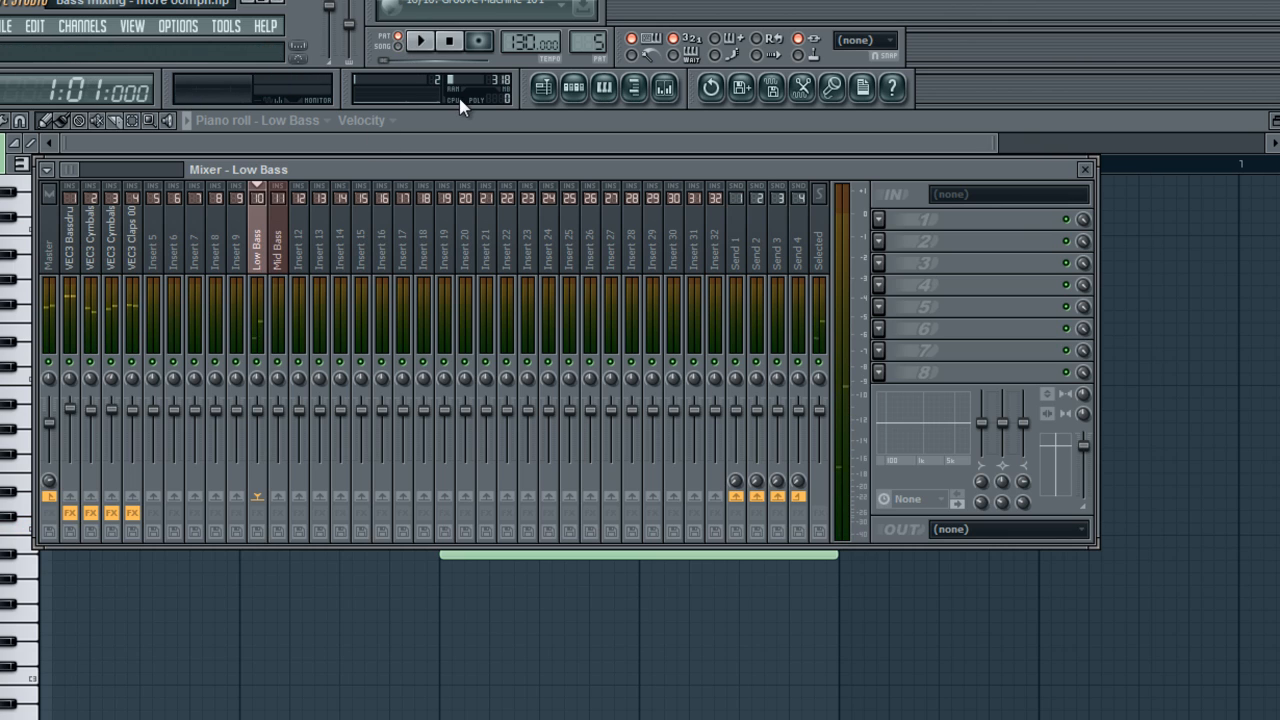
key(space)
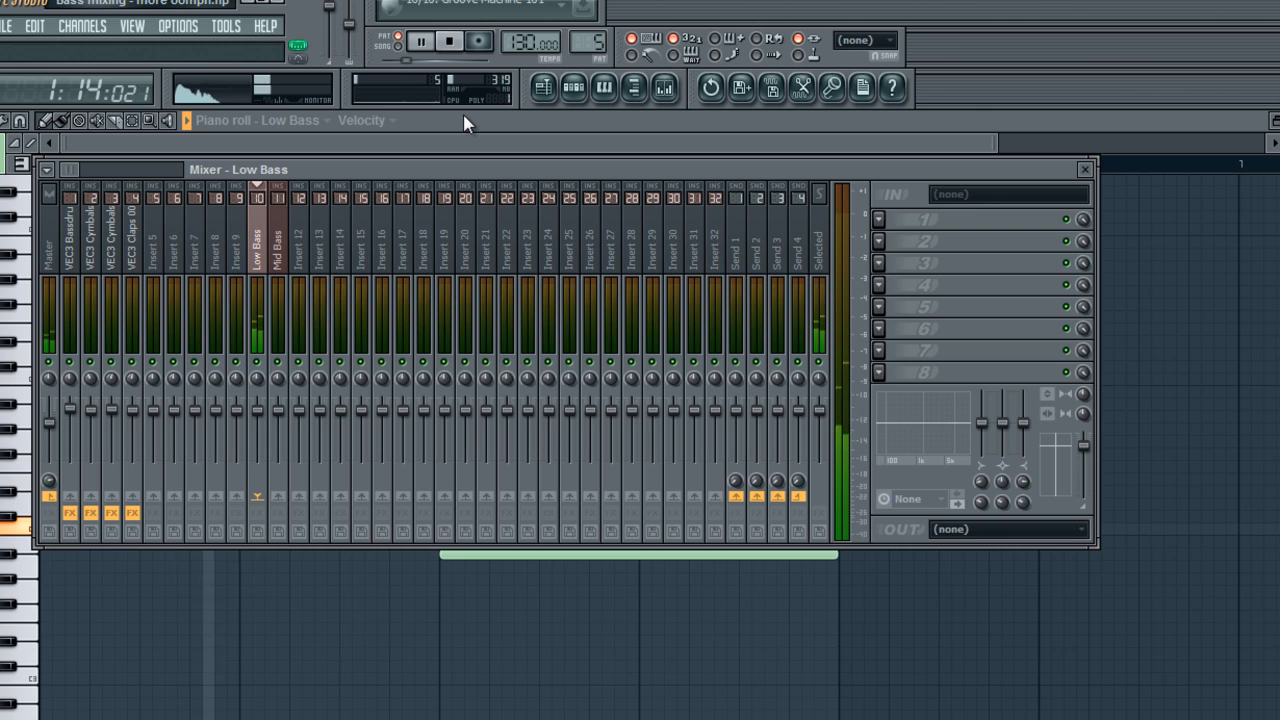
click(451, 44)
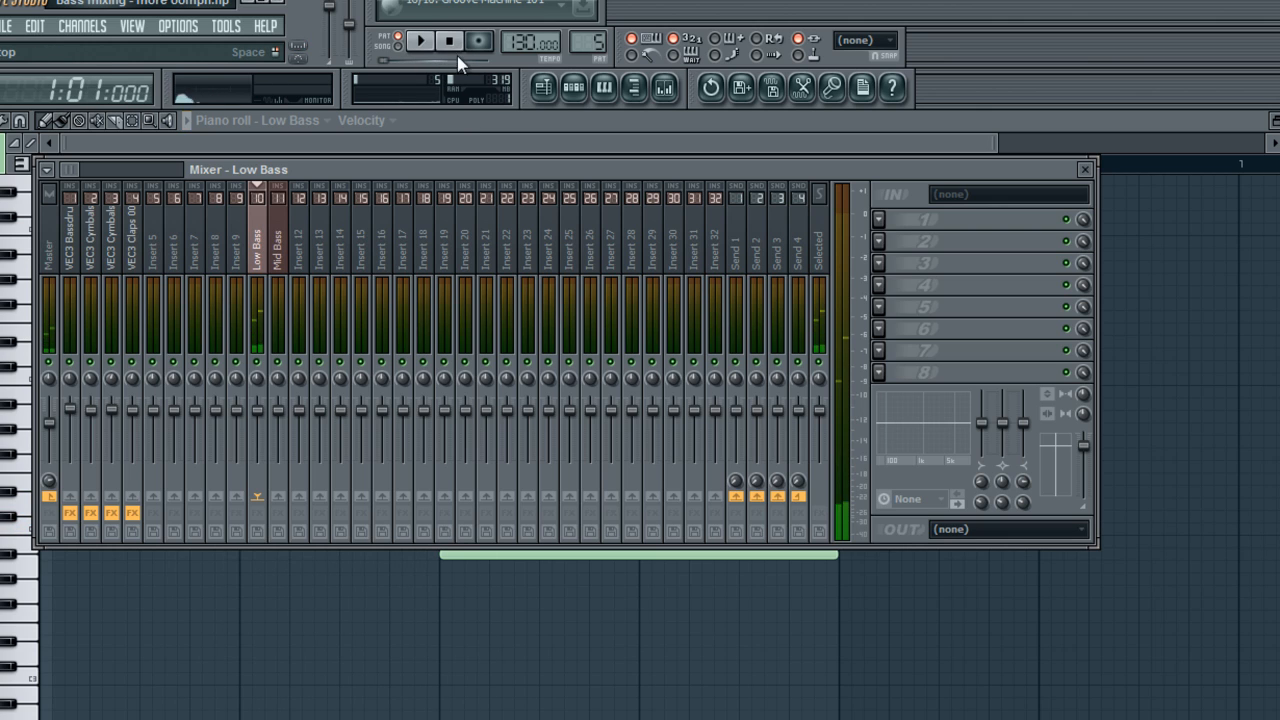
click(574, 89)
click(583, 90)
- Load Fruity Parametric EQ 2 into effect slot 1 of the Low Bass mixer track
click(878, 219)
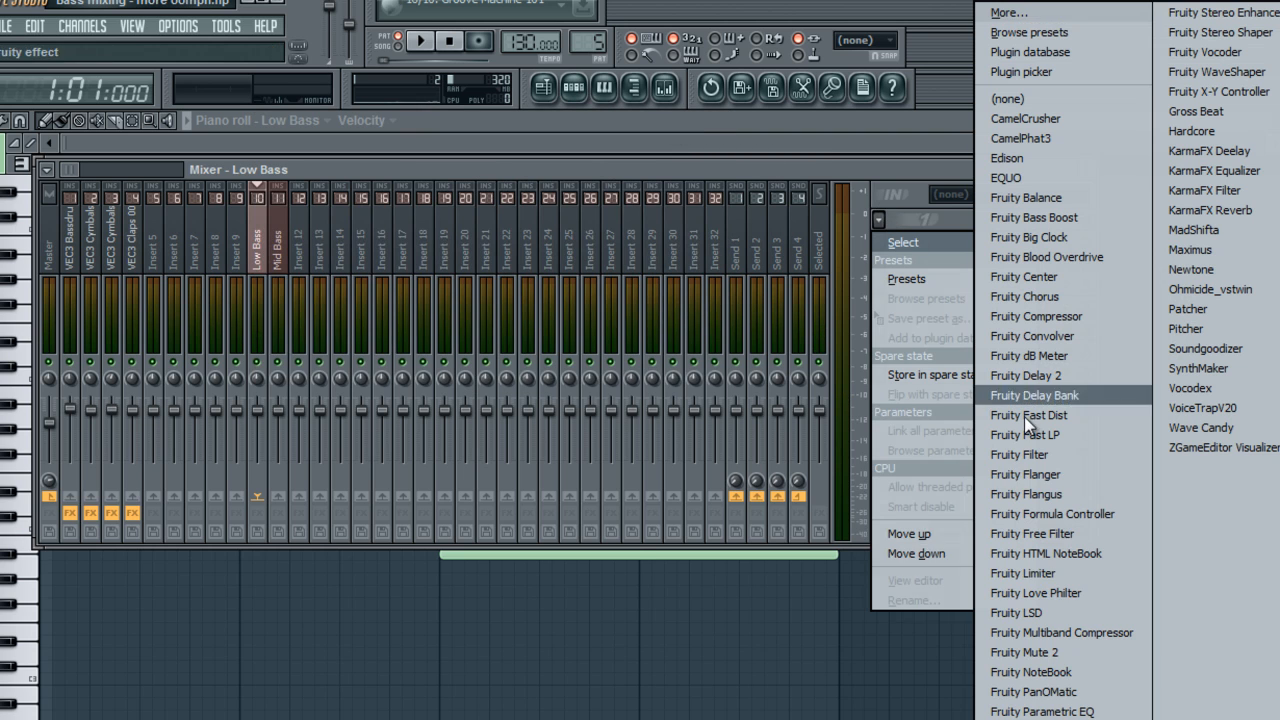
click(1040, 710)
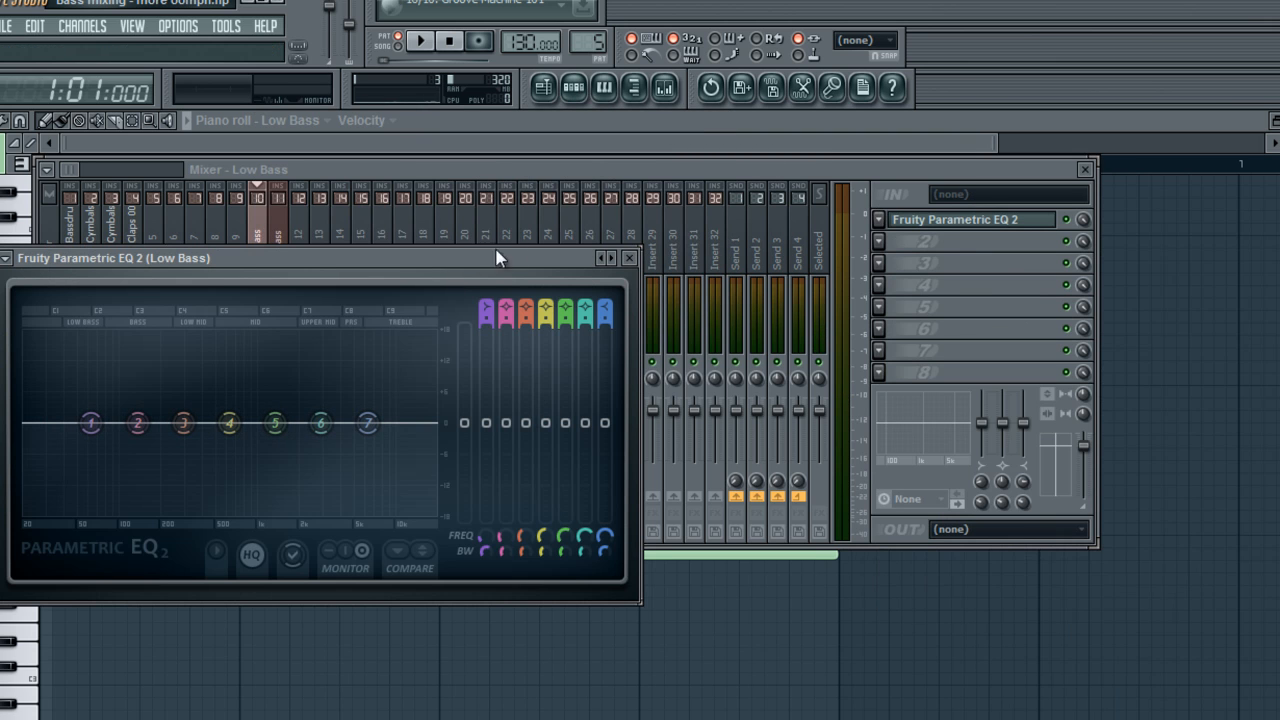
drag(500, 258, 692, 224)
- Make EQ band 1 a steep high-pass filter and lower its frequency to just under 44 Hz
drag(675, 275, 647, 354)
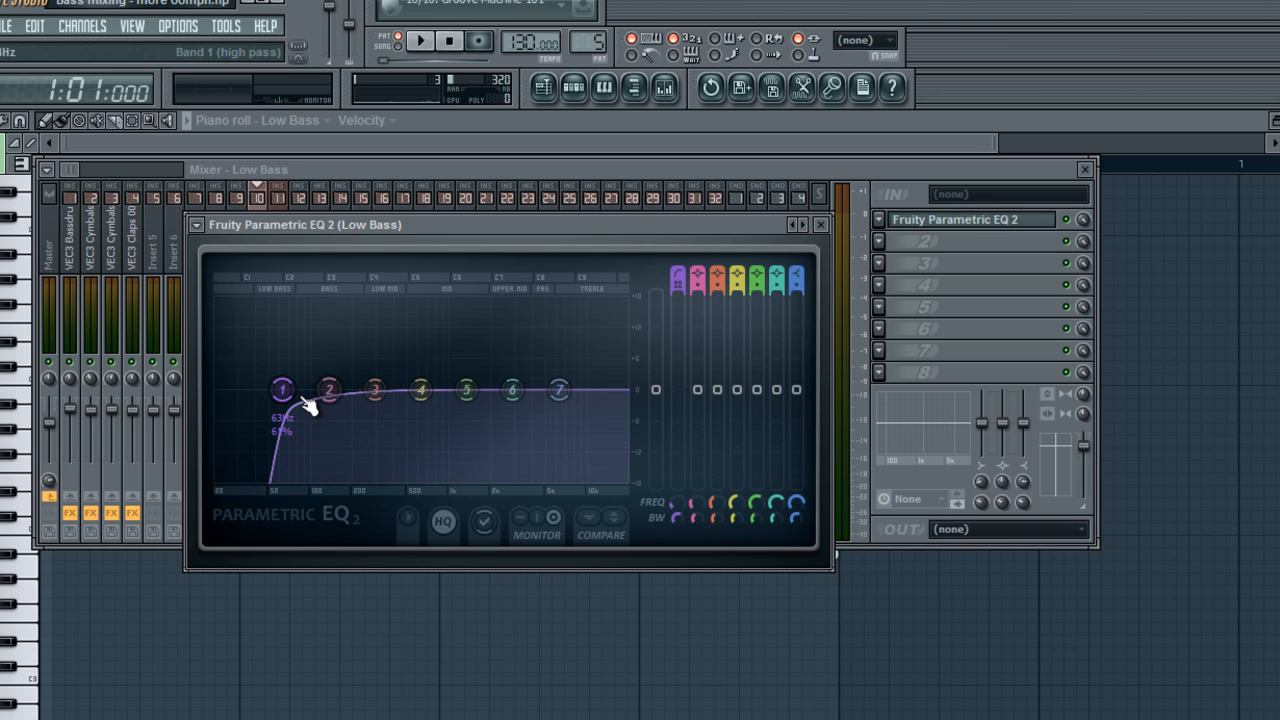
drag(302, 401, 283, 400)
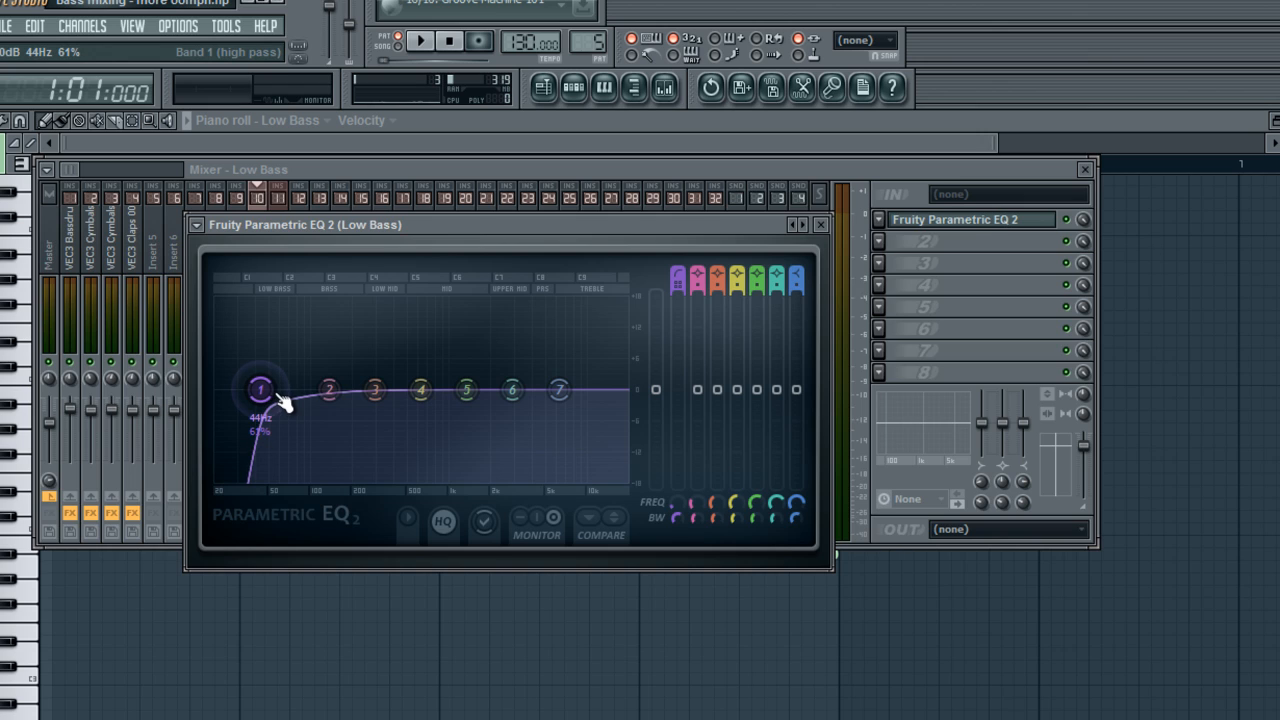
drag(267, 398, 262, 398)
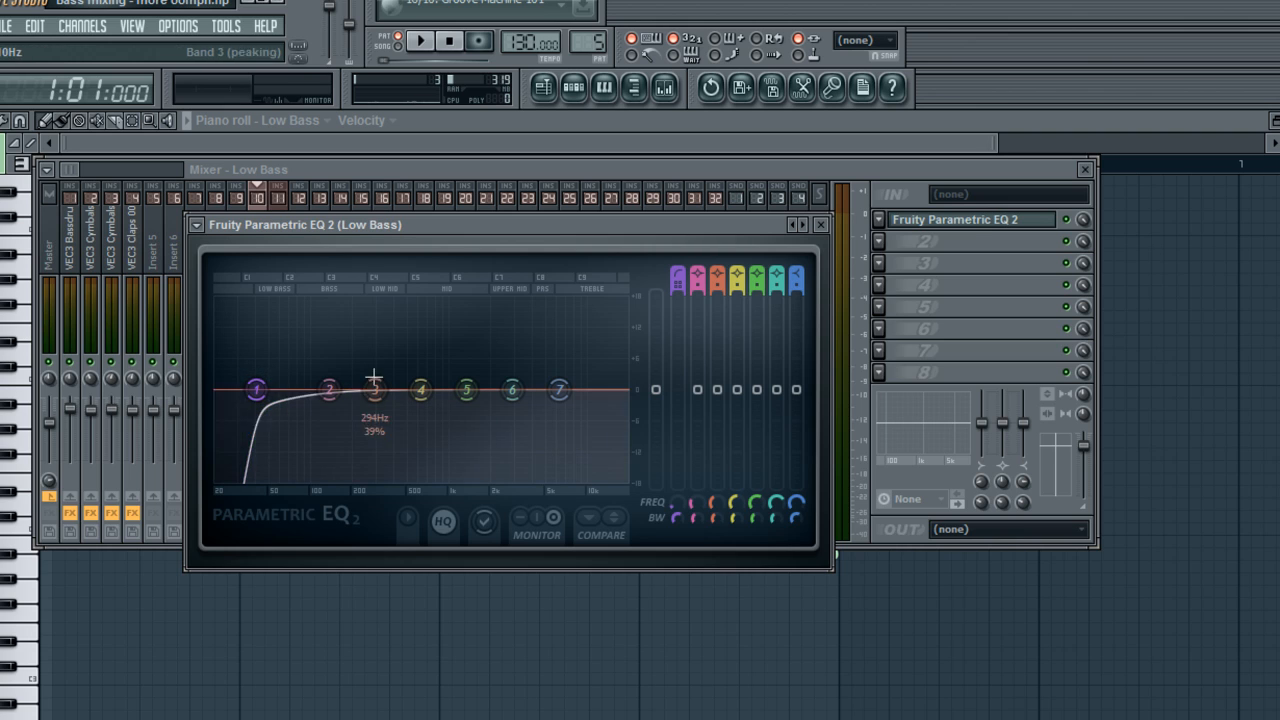
- Cut the lowest bass with EQ band 2 and boost around 67 Hz with band 3, adjusting the bandwidths
drag(327, 401, 258, 492)
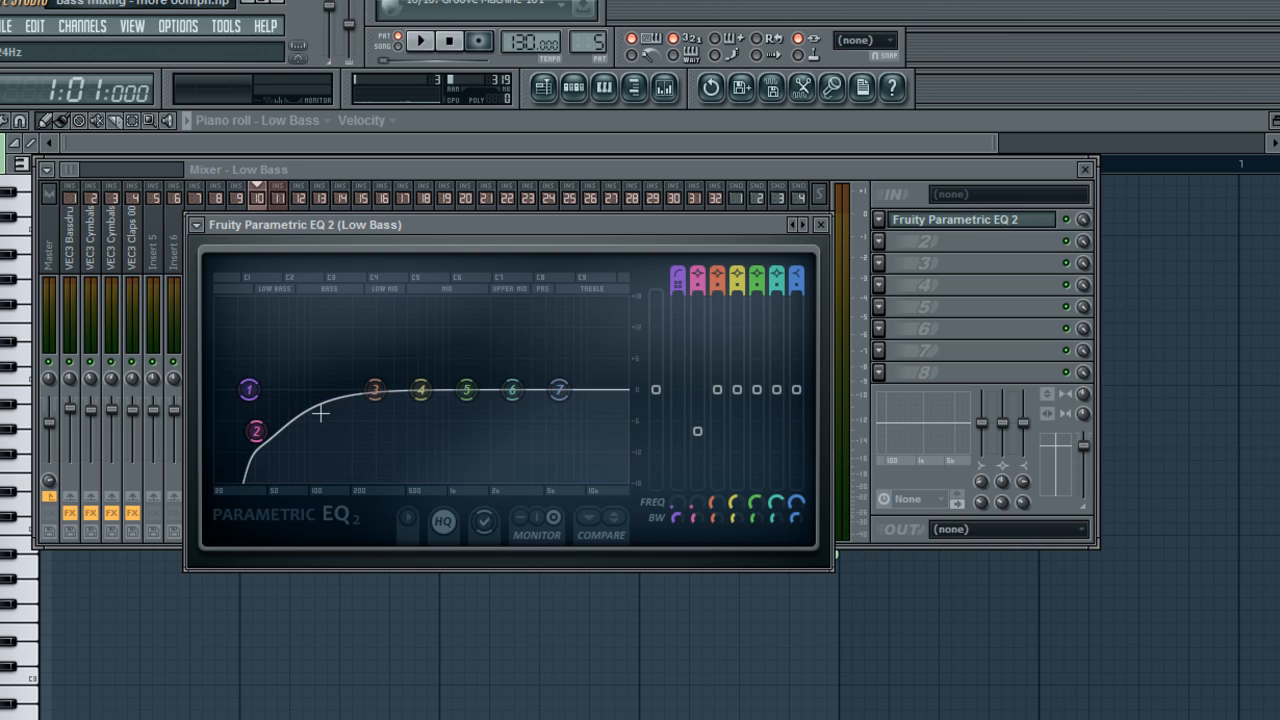
drag(372, 392, 297, 343)
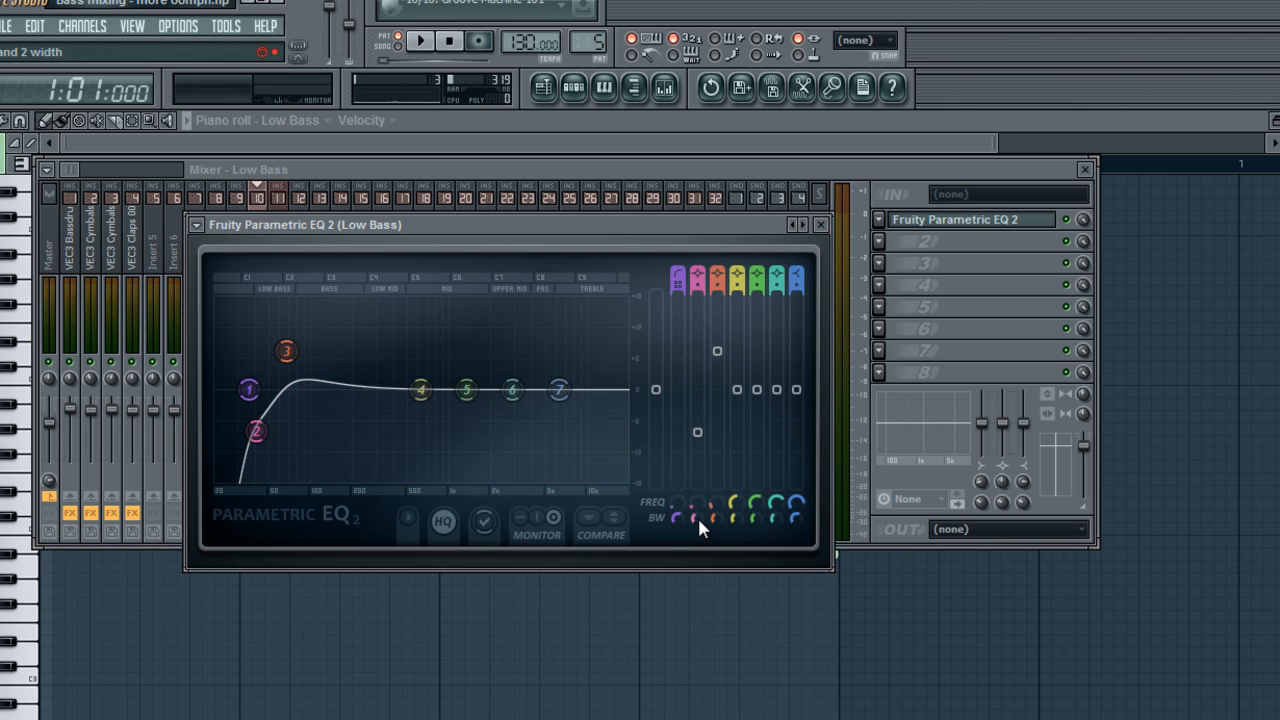
mouse_move(692, 523)
mouse_down()
mouse_move(705, 487)
mouse_move(694, 534)
mouse_move(692, 515)
mouse_move(677, 531)
mouse_move(680, 509)
mouse_up()
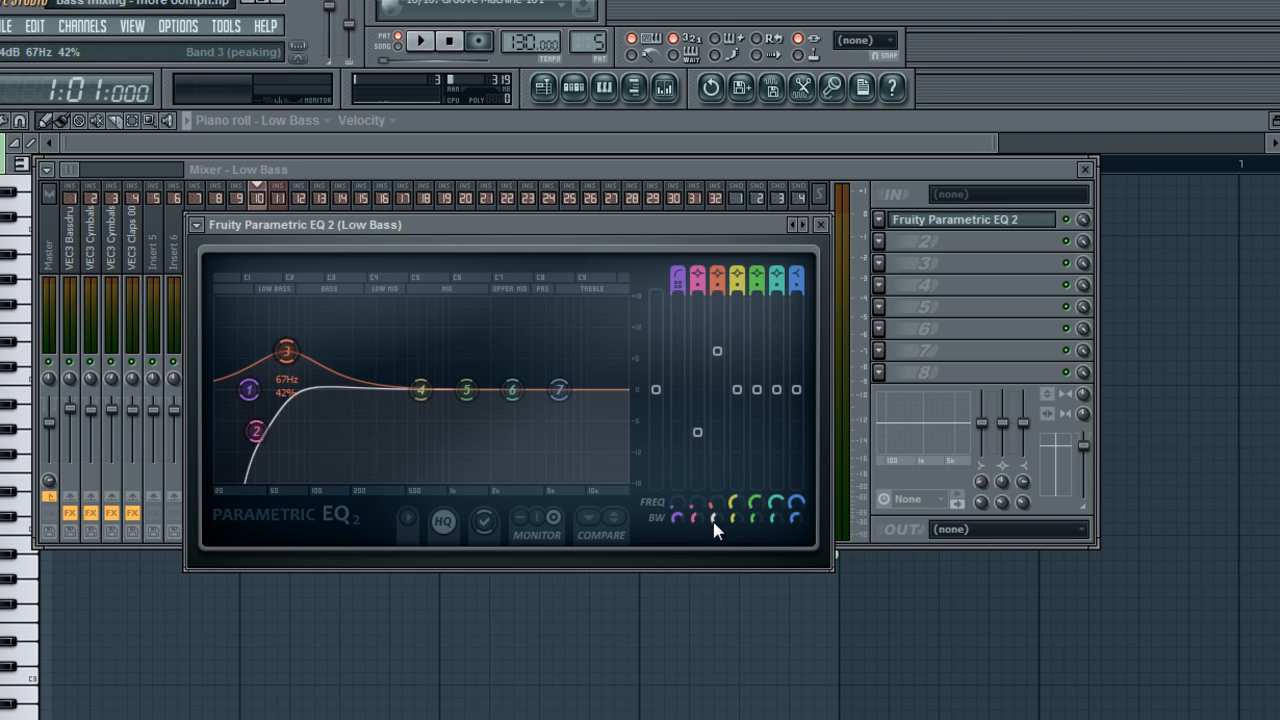
mouse_move(300, 358)
mouse_down()
mouse_move(318, 362)
mouse_move(305, 360)
mouse_up()
- During playback, slightly boost the low mids with EQ bands 4 and 5, with band 5 near 615 Hz, and refine bands 3 and 2
key(space)
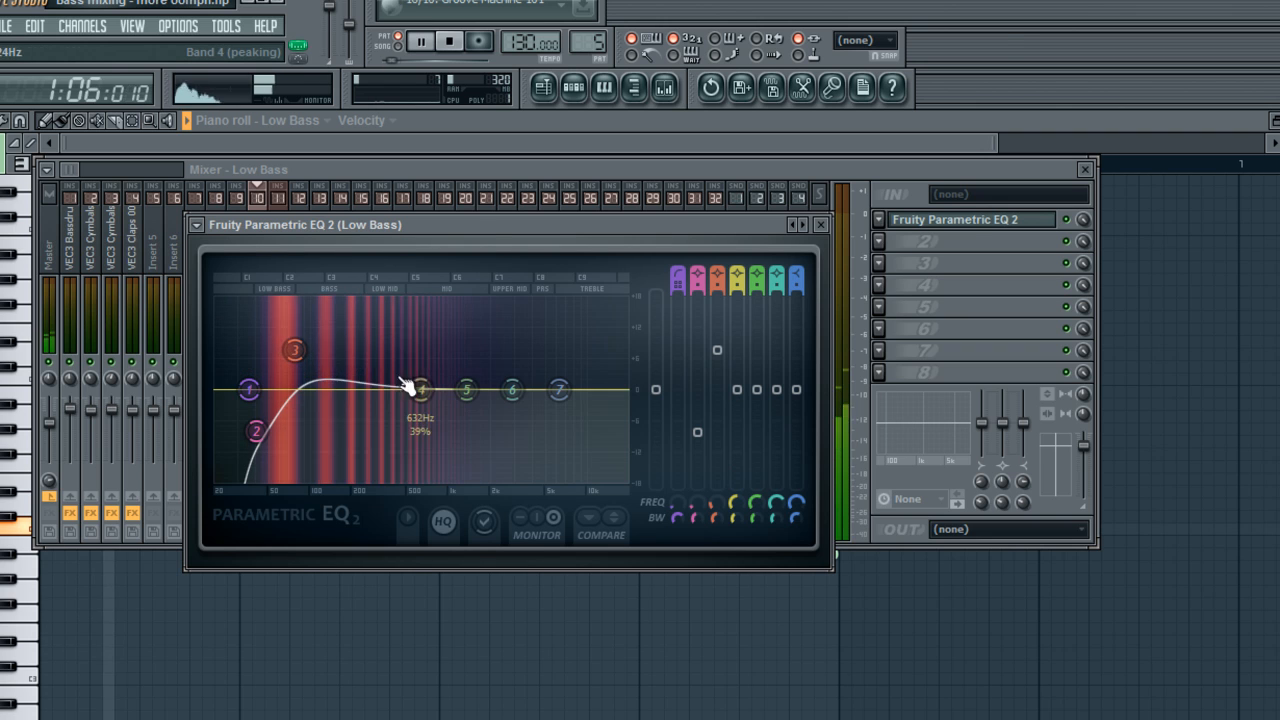
drag(420, 388, 362, 386)
drag(468, 390, 358, 394)
drag(296, 358, 288, 364)
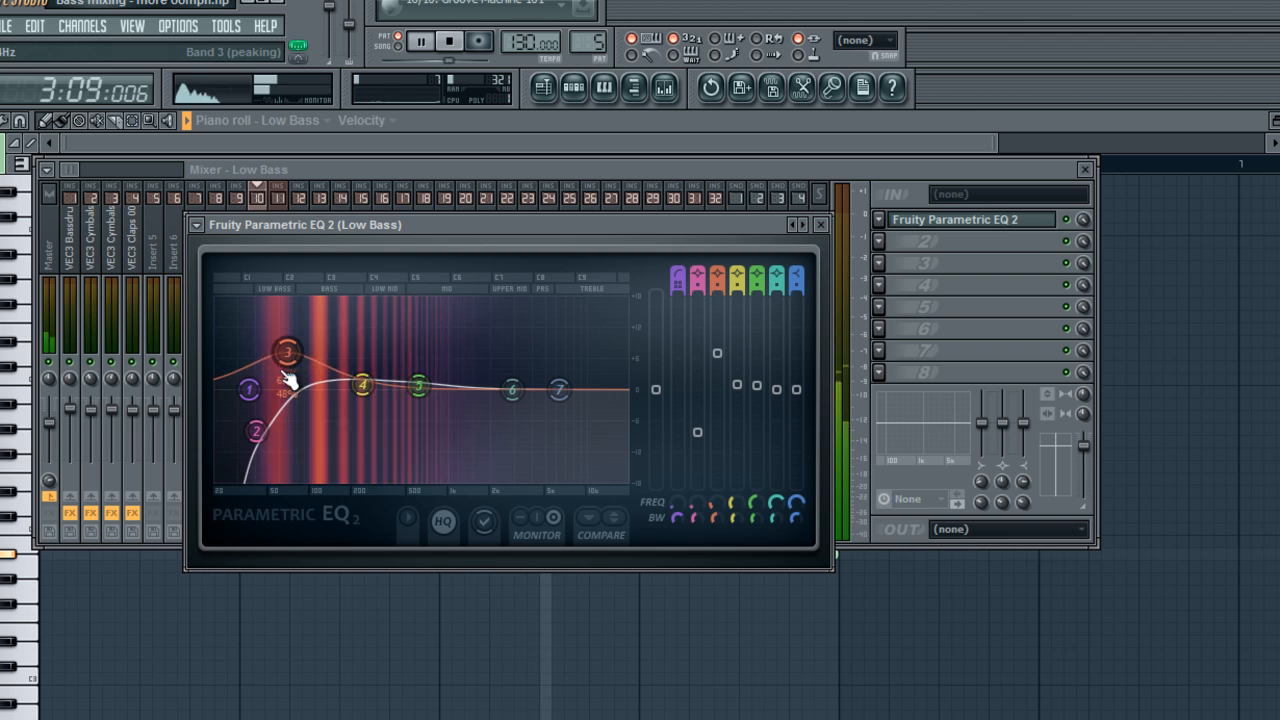
drag(257, 431, 256, 441)
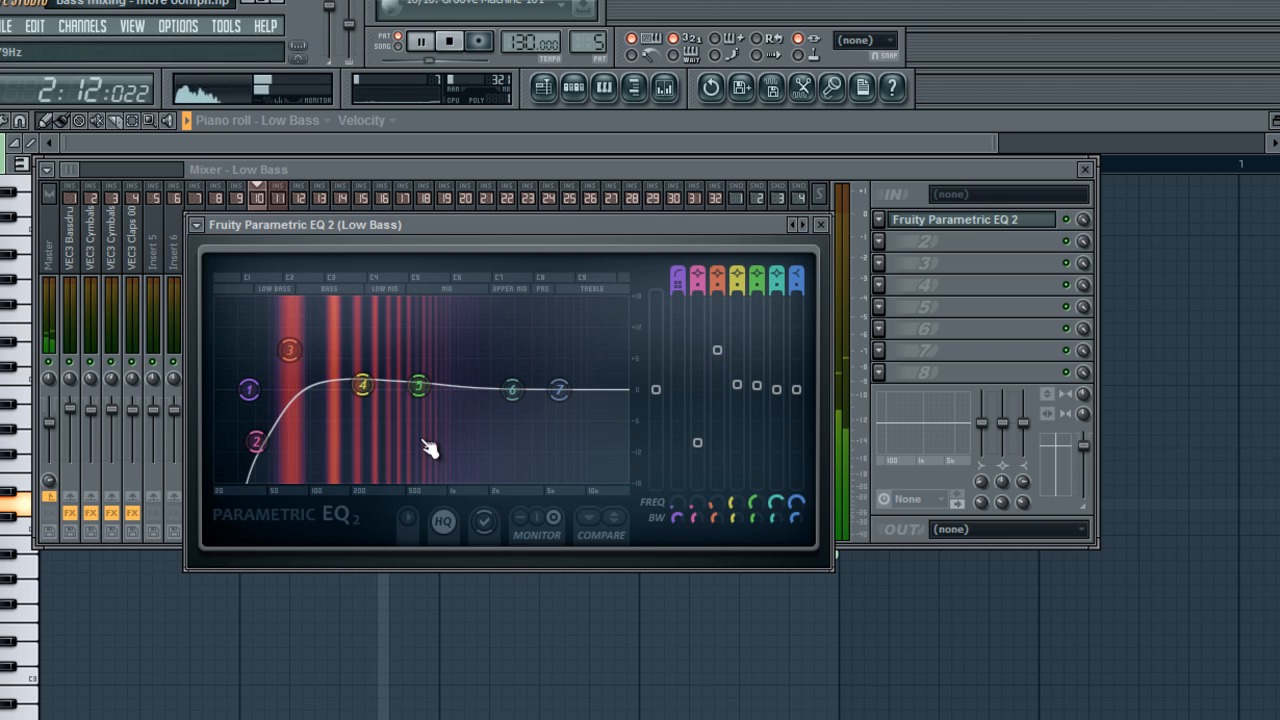
- Cut the upper frequencies by lowering the gain and frequency of EQ bands 6 and 7
drag(500, 414, 498, 463)
drag(561, 396, 491, 428)
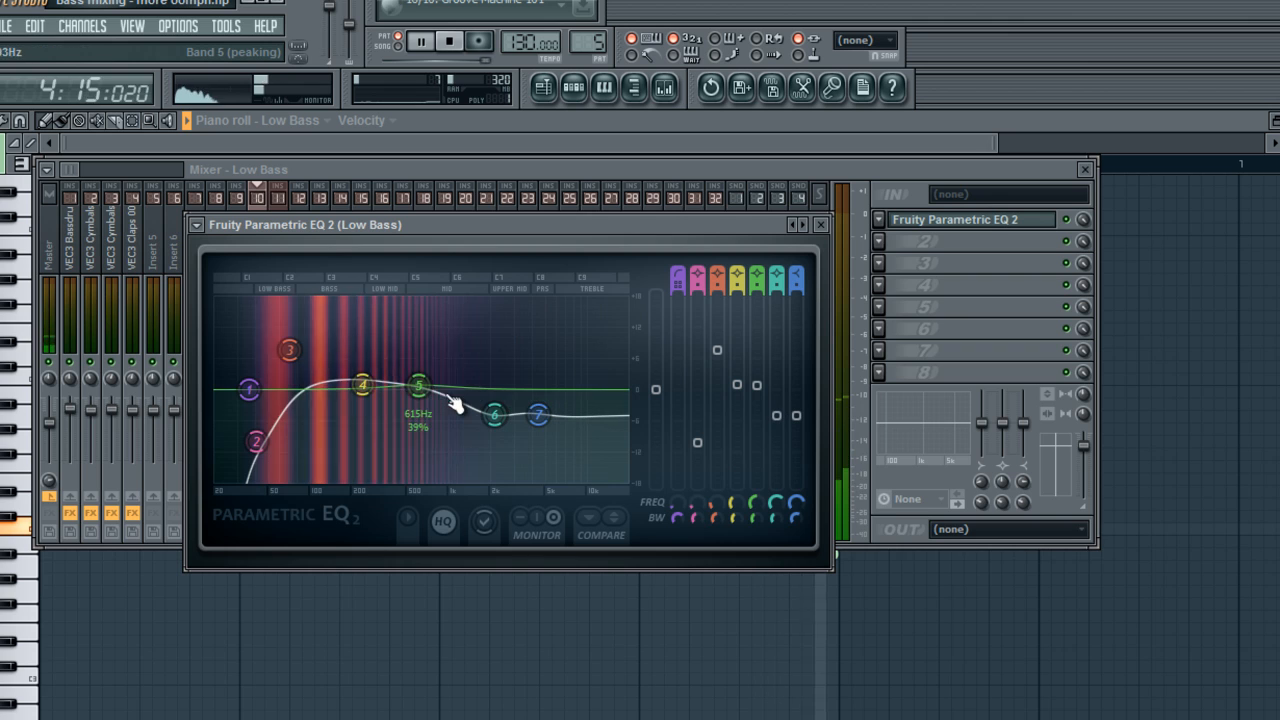
- Stop playback and load Fruity Blood Overdrive into the second effect slot of the Low Bass mixer track
key(space)
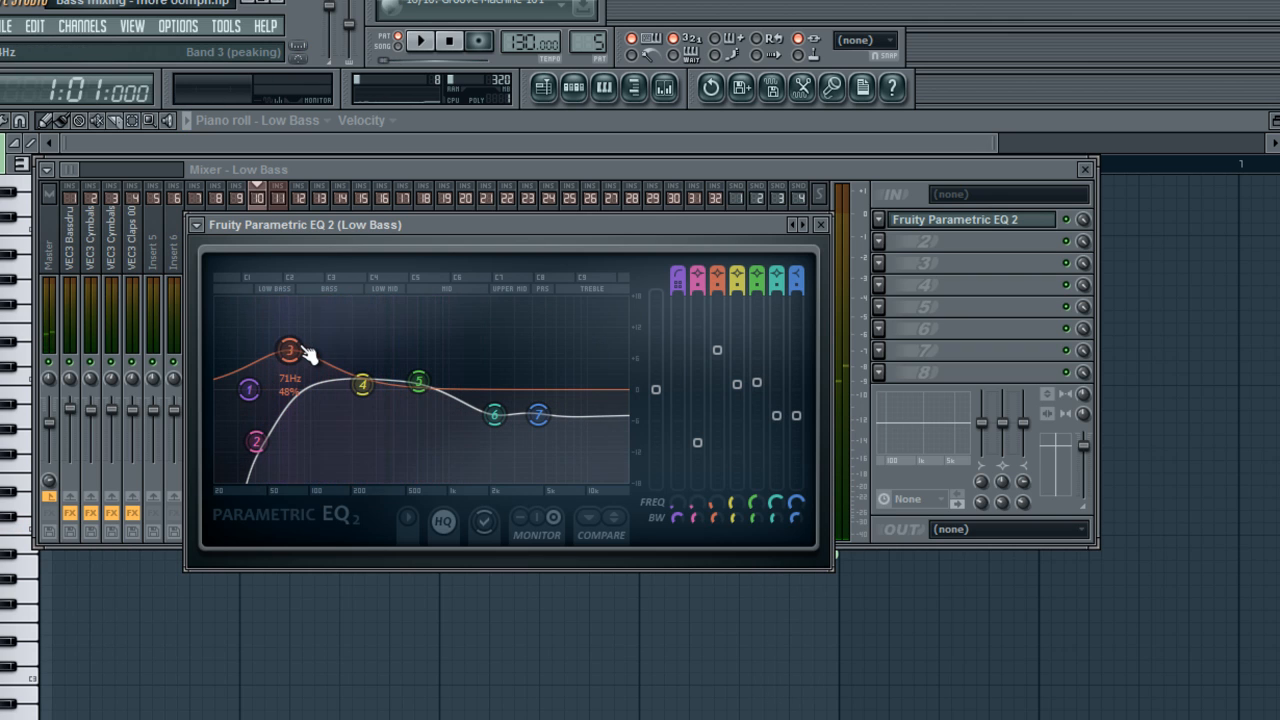
click(943, 283)
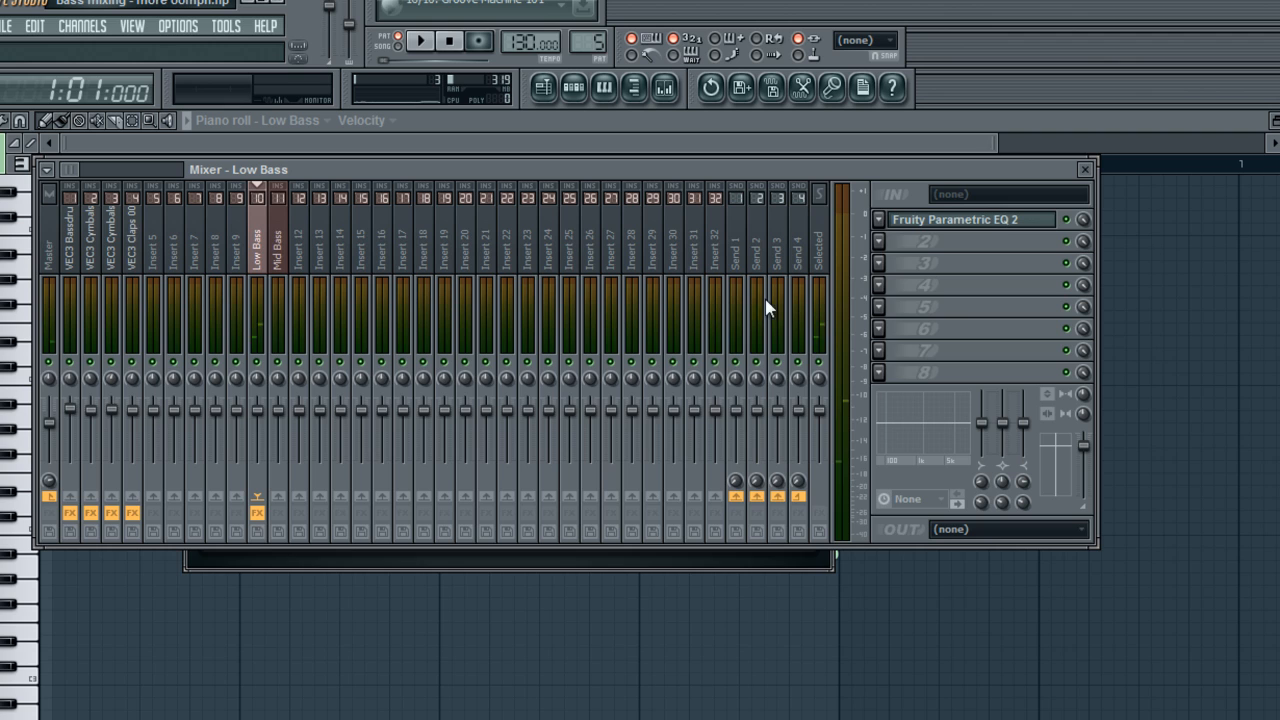
click(878, 243)
mouse_move(965, 266)
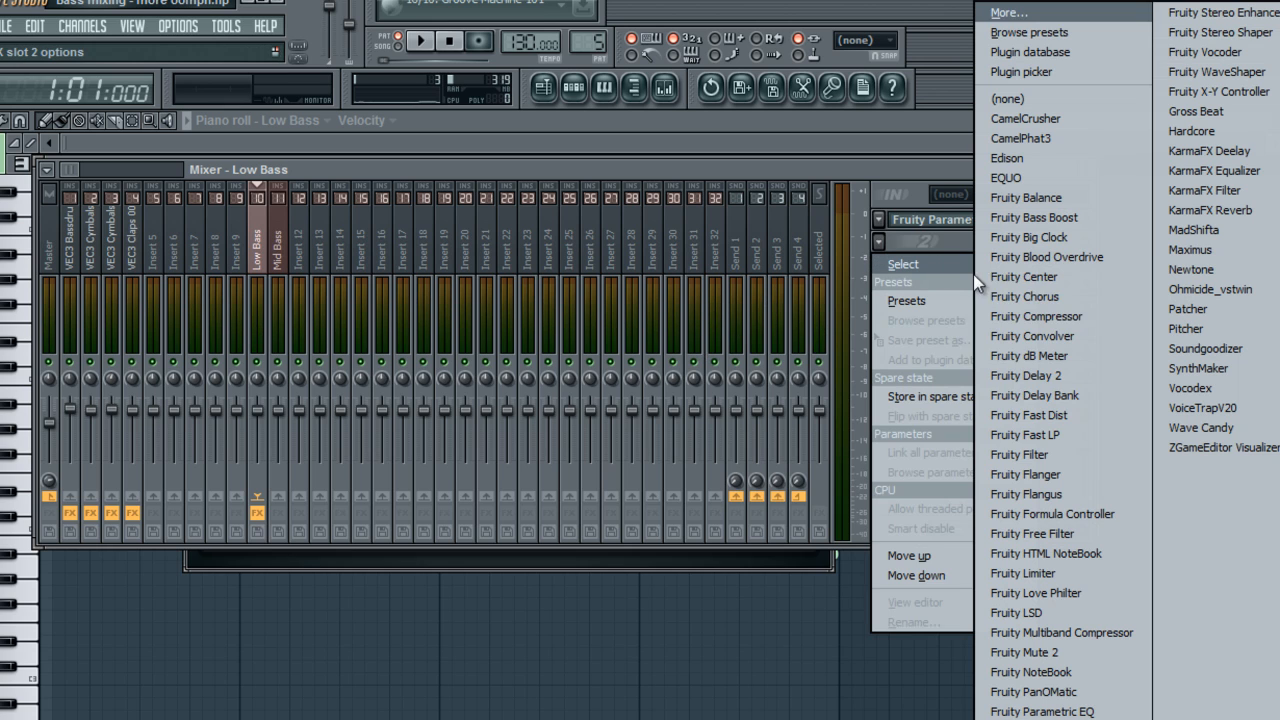
click(1115, 257)
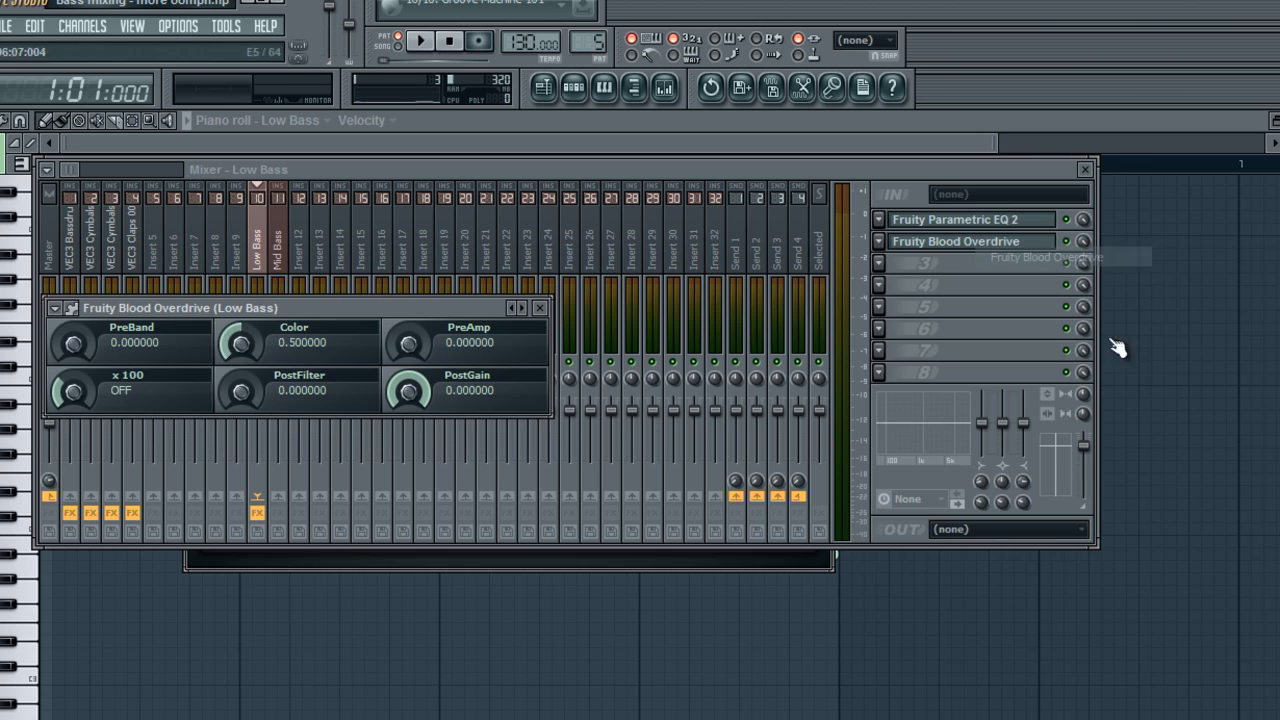
drag(480, 308, 568, 357)
- Try the Boost preset of Fruity Blood Overdrive and restore the effect's default settings
right_click(607, 349)
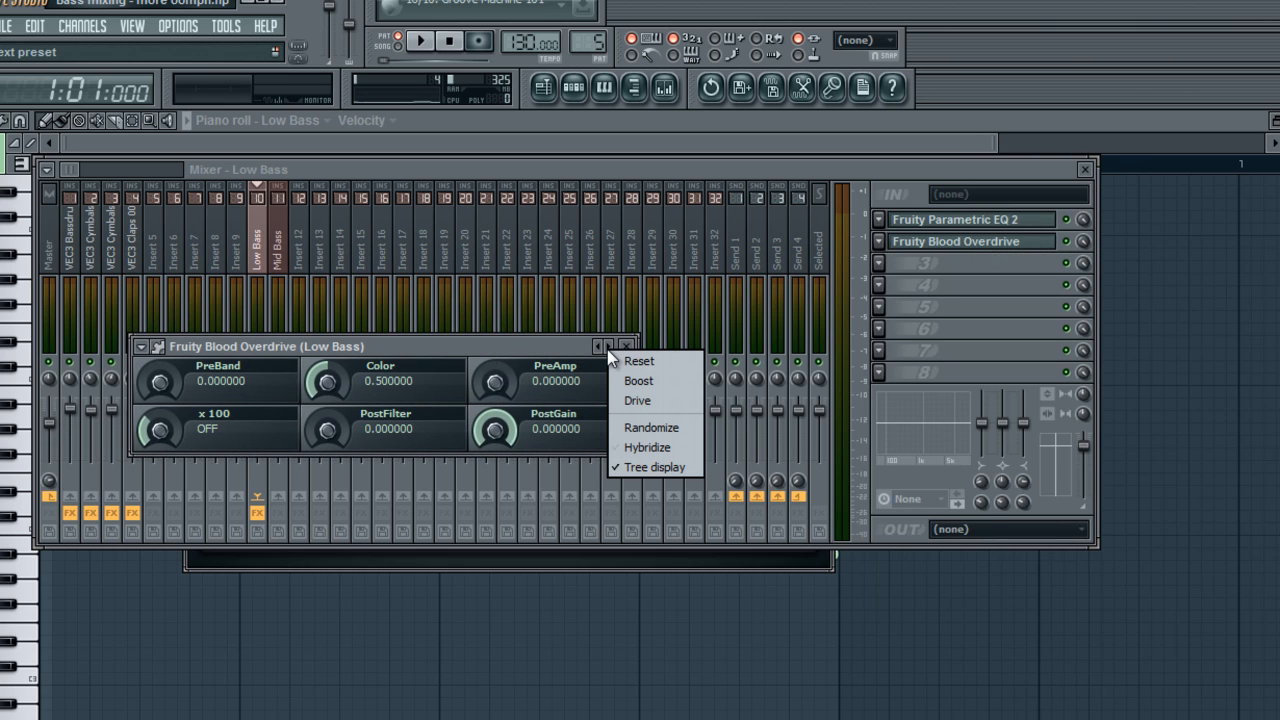
click(651, 385)
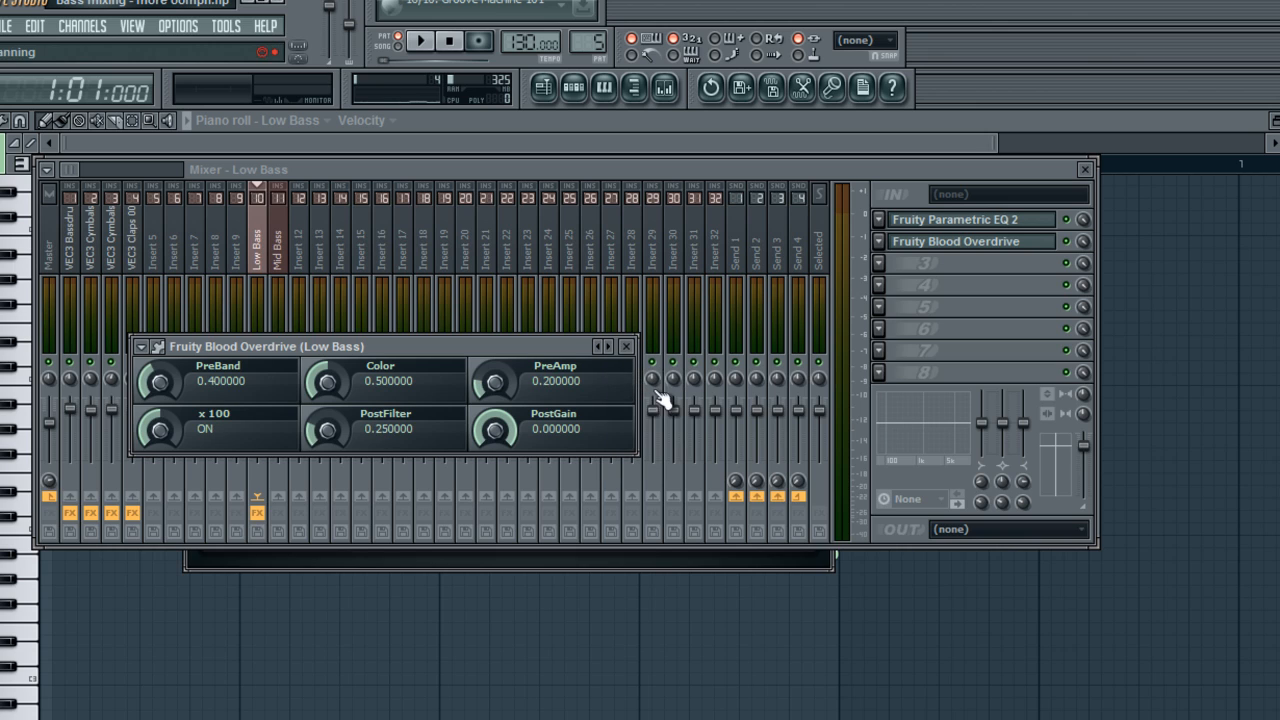
right_click(607, 348)
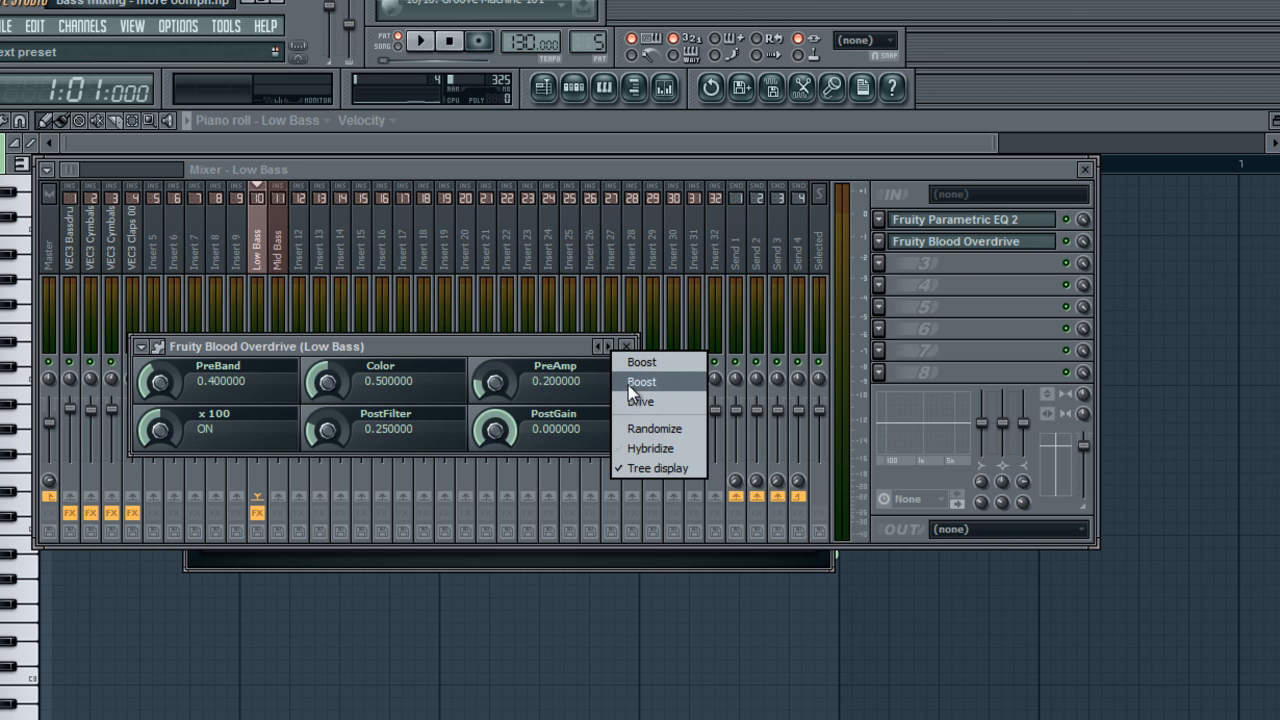
click(629, 384)
right_click(609, 351)
click(621, 368)
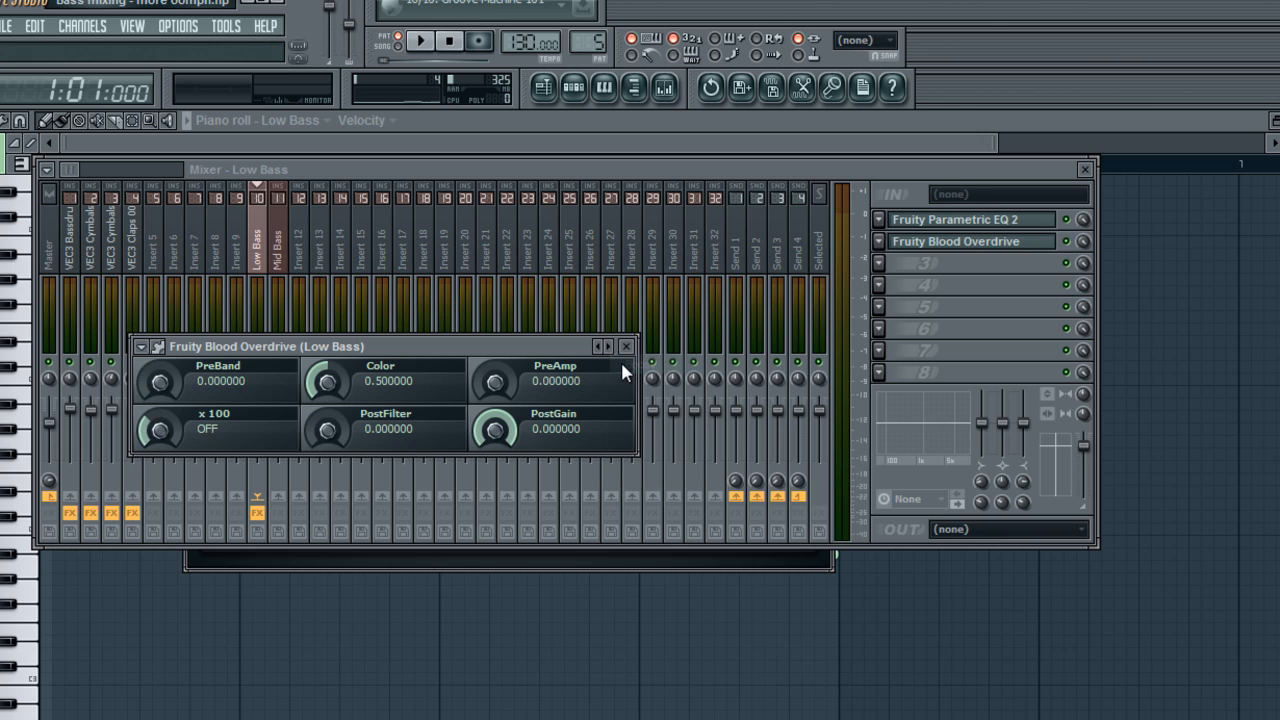
- Audition the low bass with the overdrive in place and load Fruity Limiter into its third effect slot
key(space)
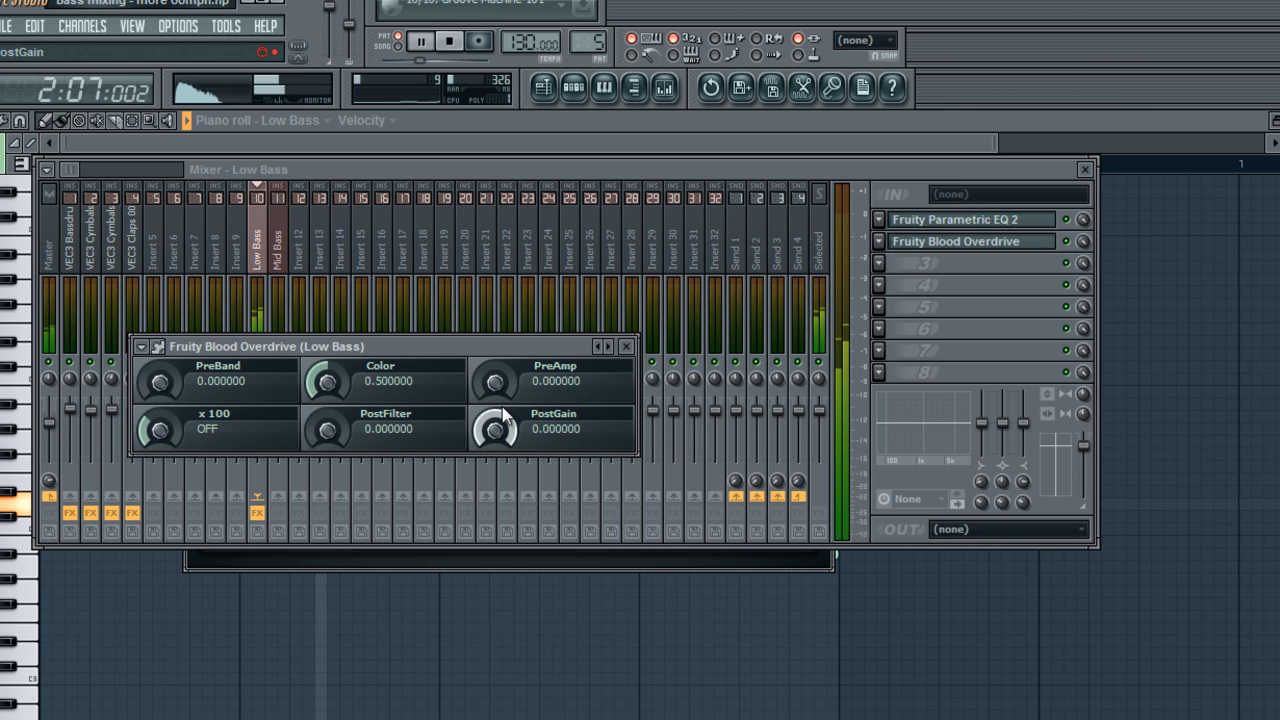
click(449, 40)
click(879, 263)
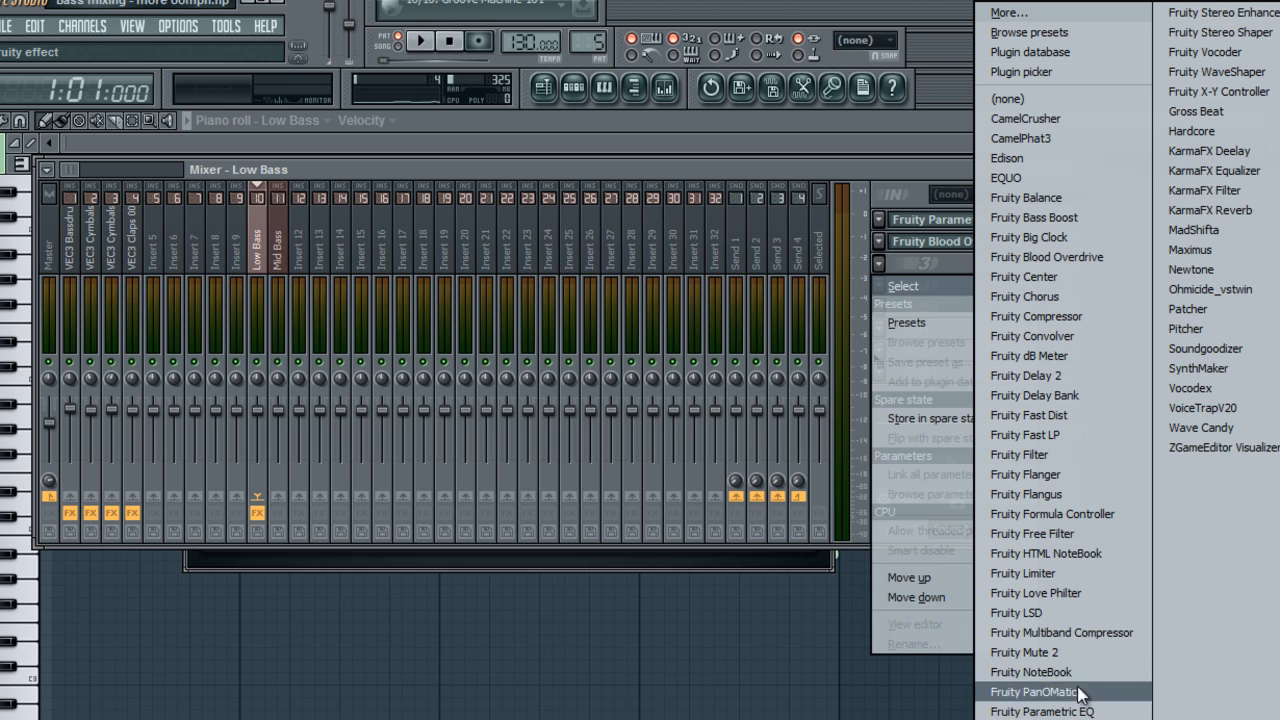
click(1074, 575)
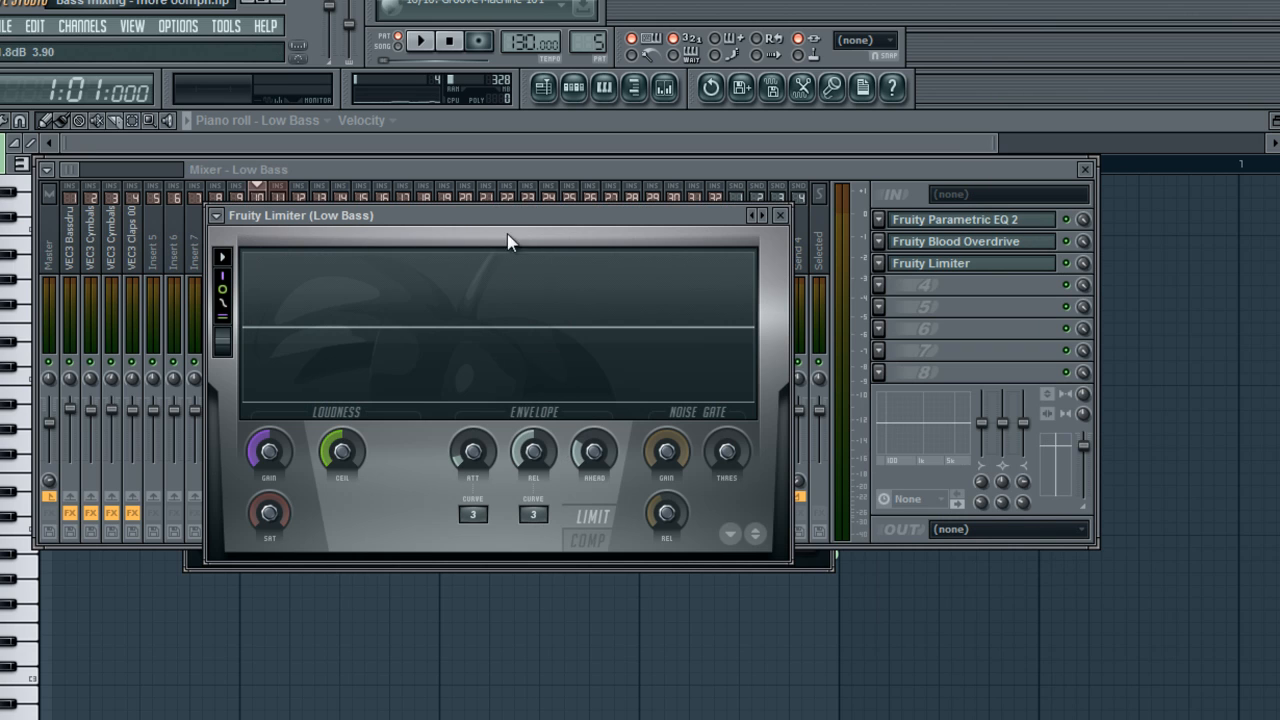
drag(507, 228, 722, 260)
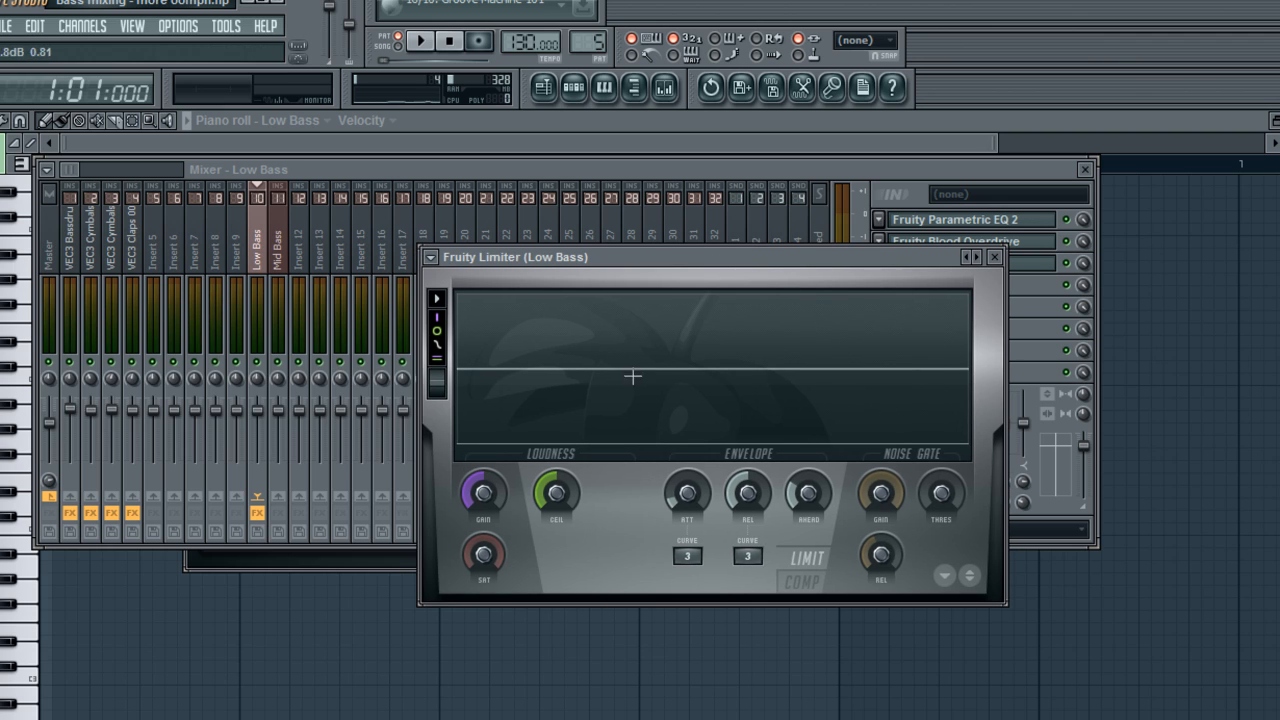
- Route the VEC3 Bassdrums mixer track to the Low Bass track as a sidechain source
click(257, 263)
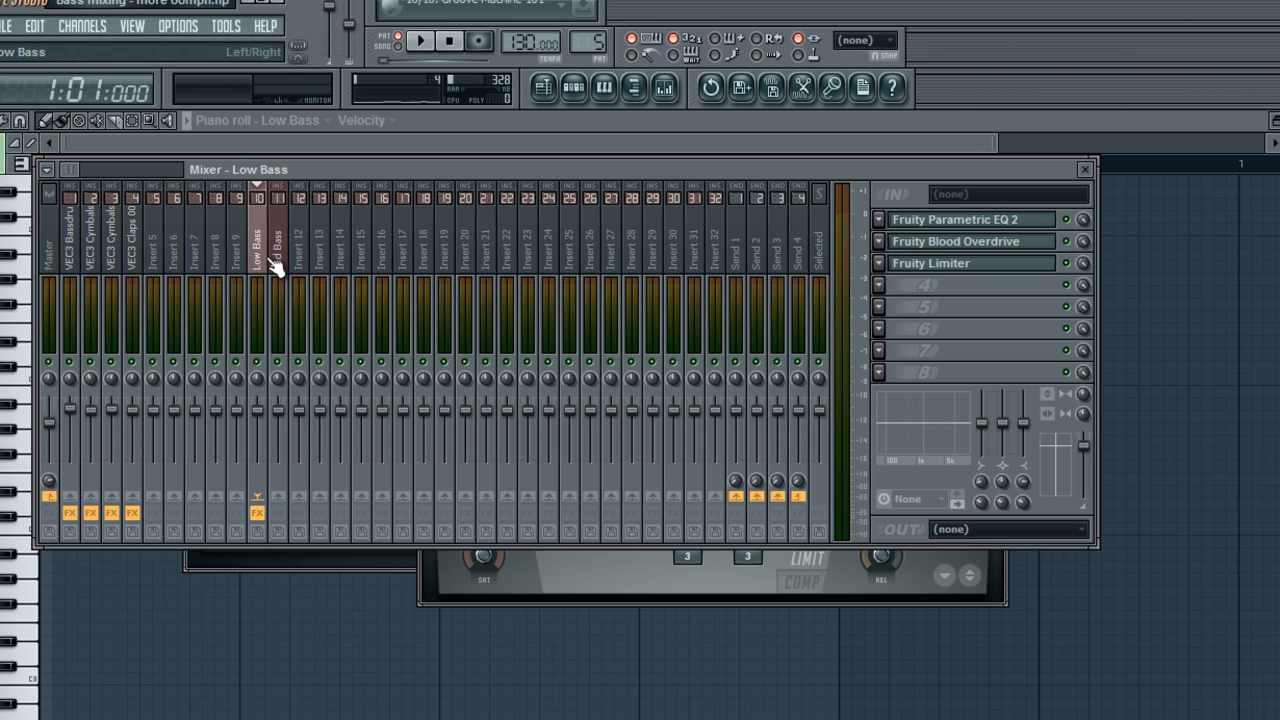
click(80, 240)
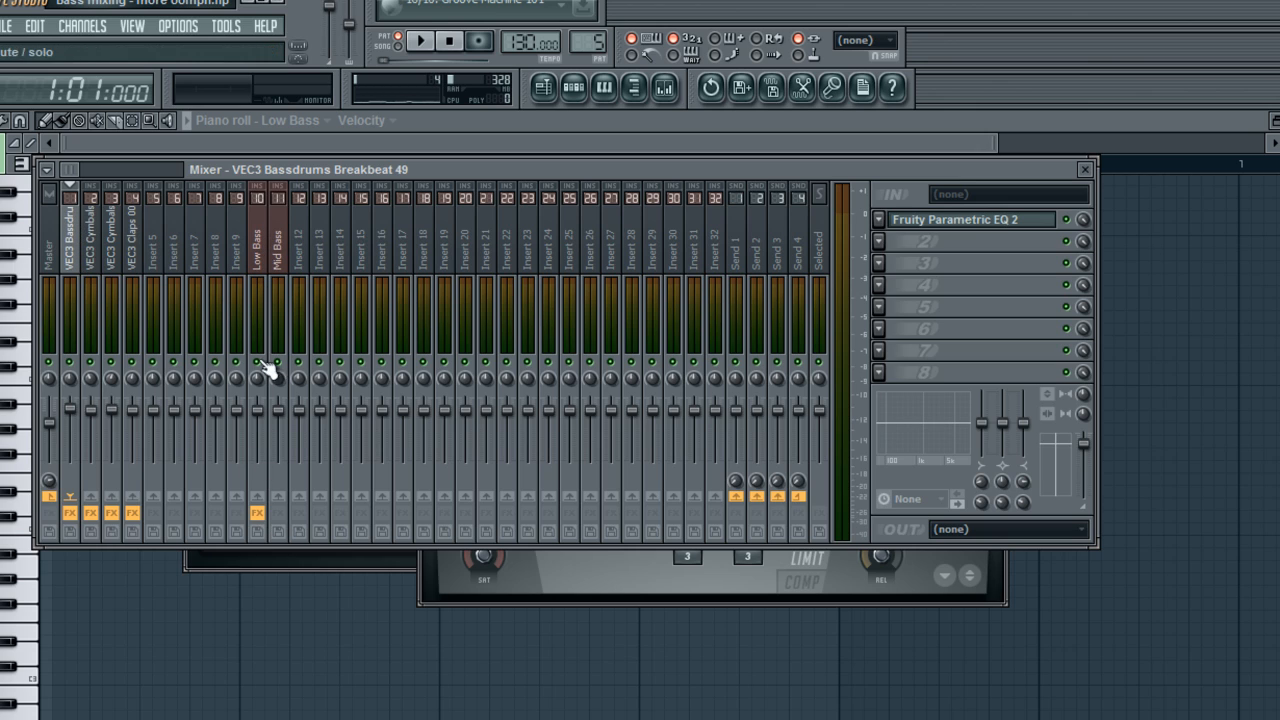
click(257, 512)
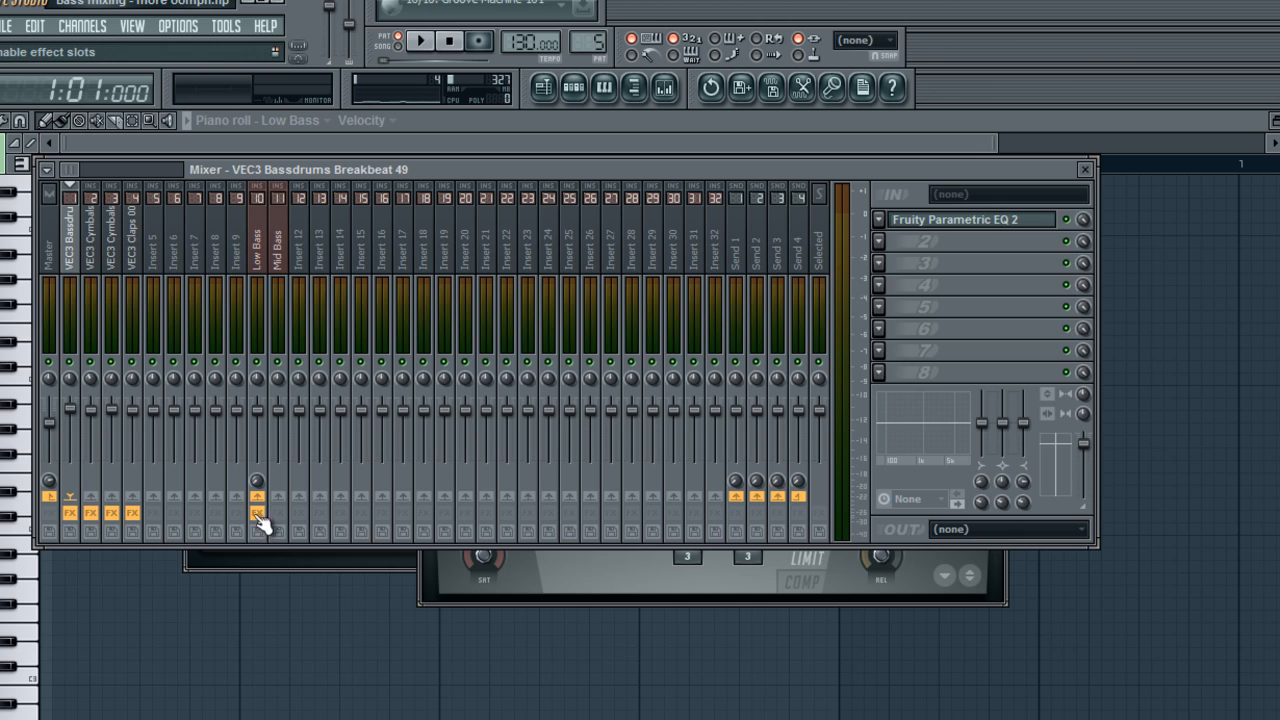
click(256, 495)
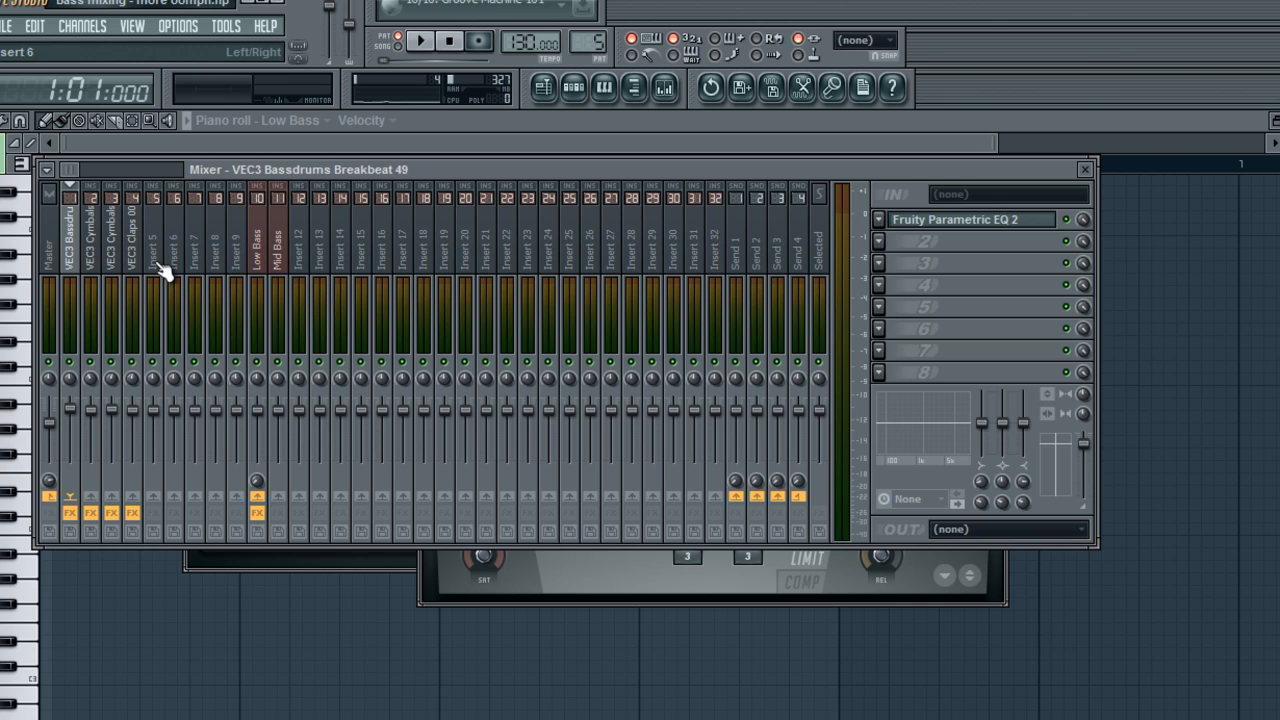
- Switch the Low Bass track's Fruity Limiter to compressor mode and set its sidechain input to 1
click(266, 257)
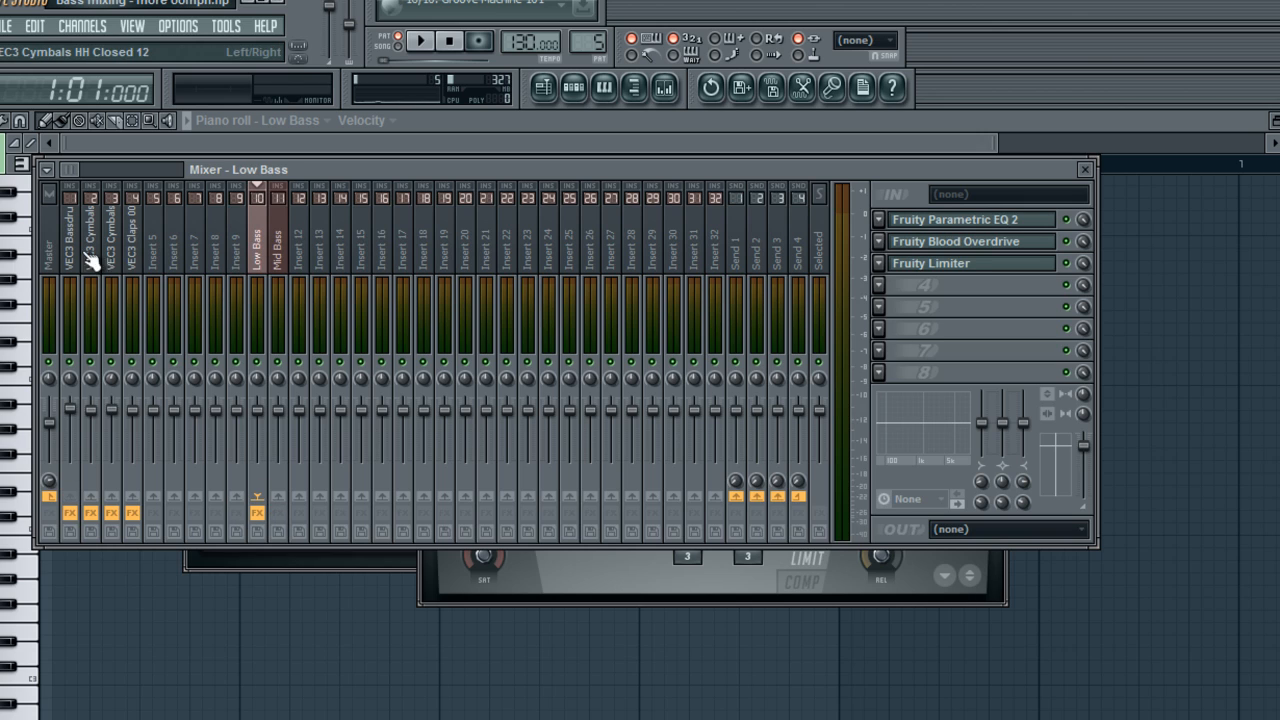
click(943, 264)
drag(704, 266, 579, 252)
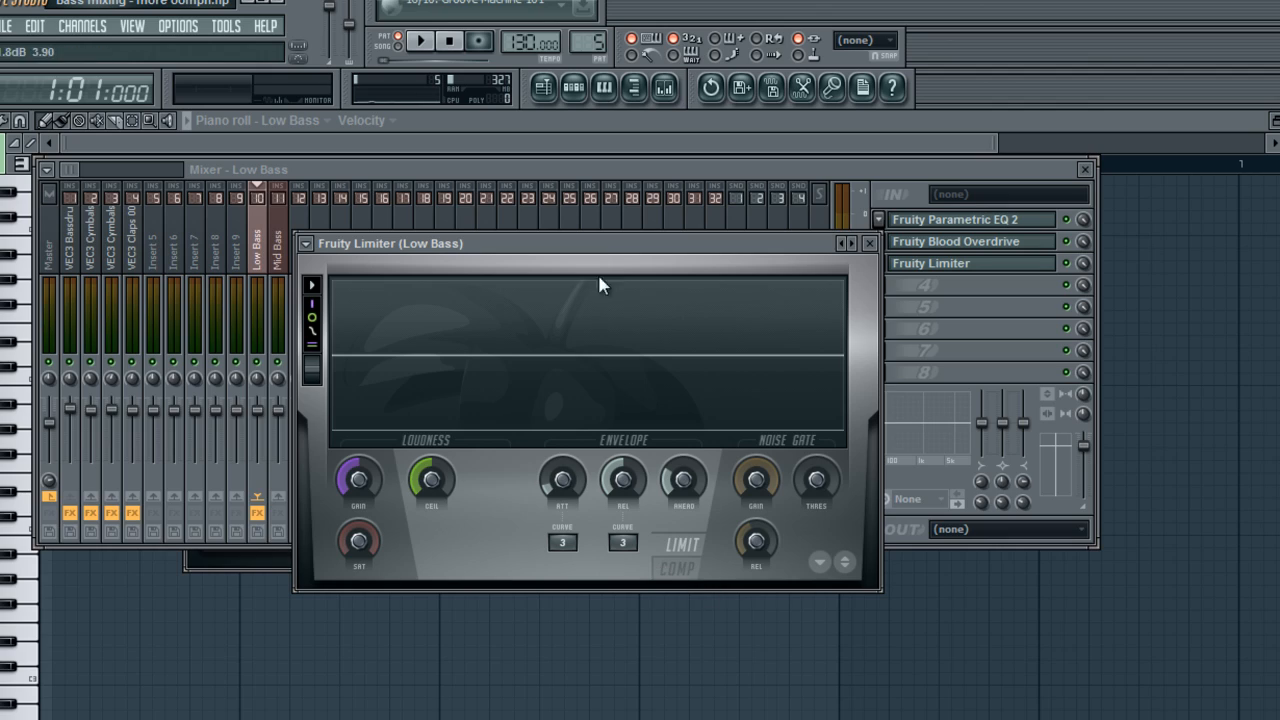
mouse_move(593, 242)
mouse_down()
mouse_move(579, 228)
mouse_move(575, 255)
mouse_up()
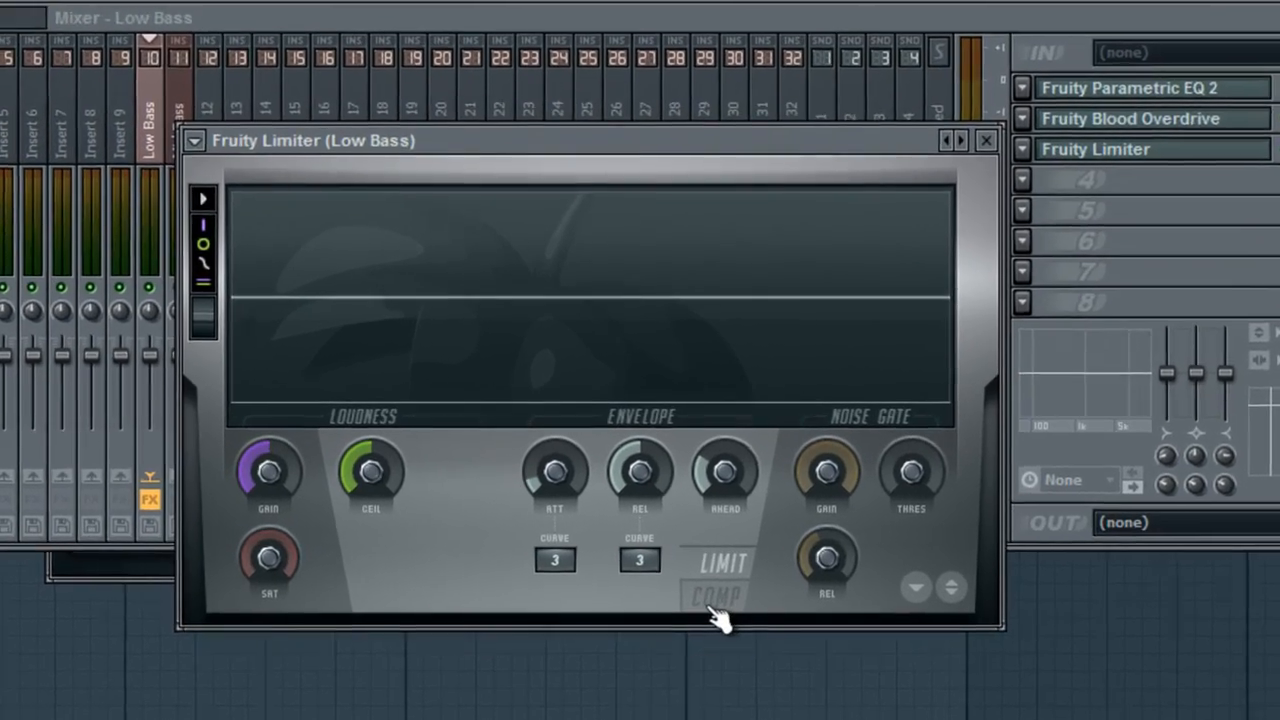
click(714, 600)
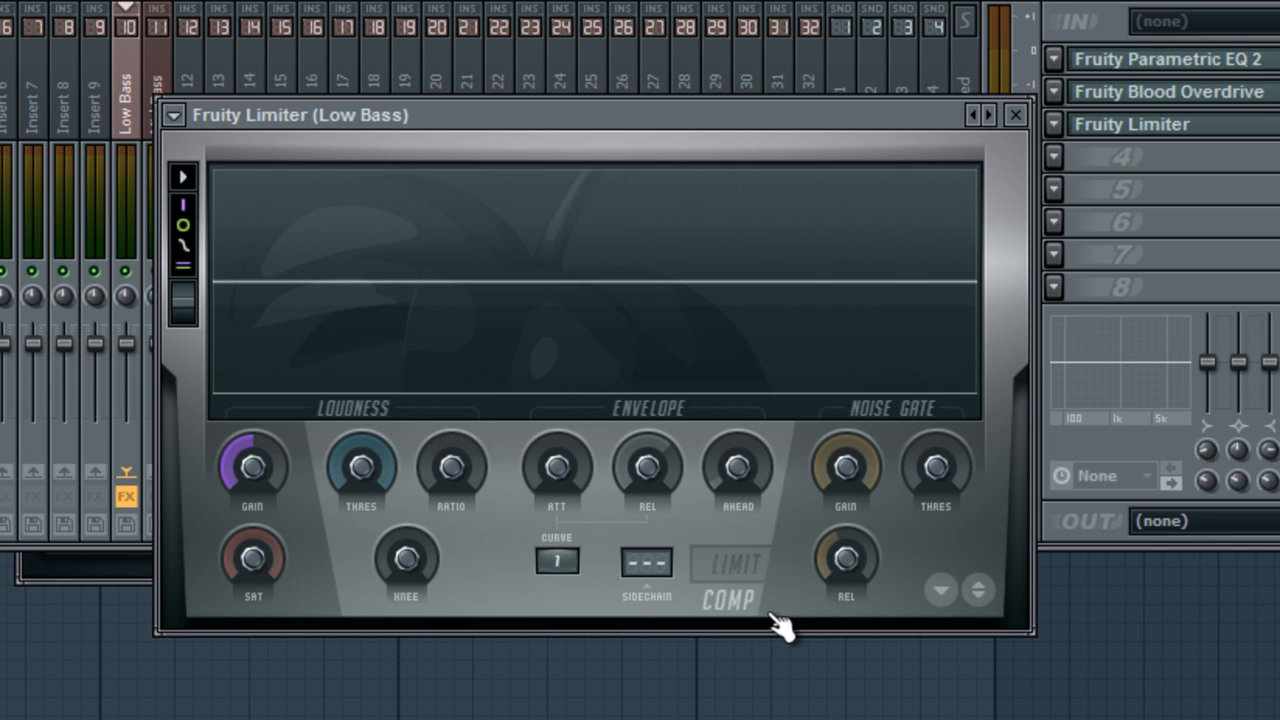
drag(648, 565, 651, 533)
- Lower the compressor's threshold strongly and raise its ratio, knee and release
drag(363, 464, 484, 390)
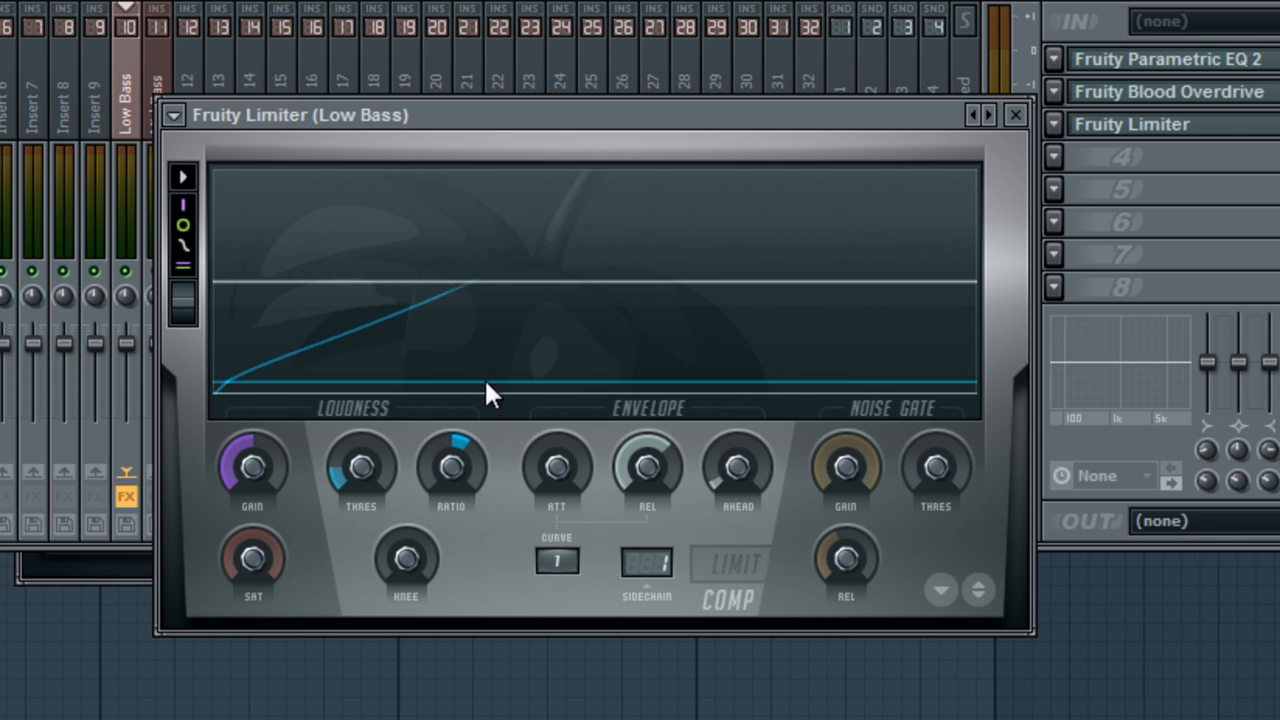
drag(435, 565, 459, 475)
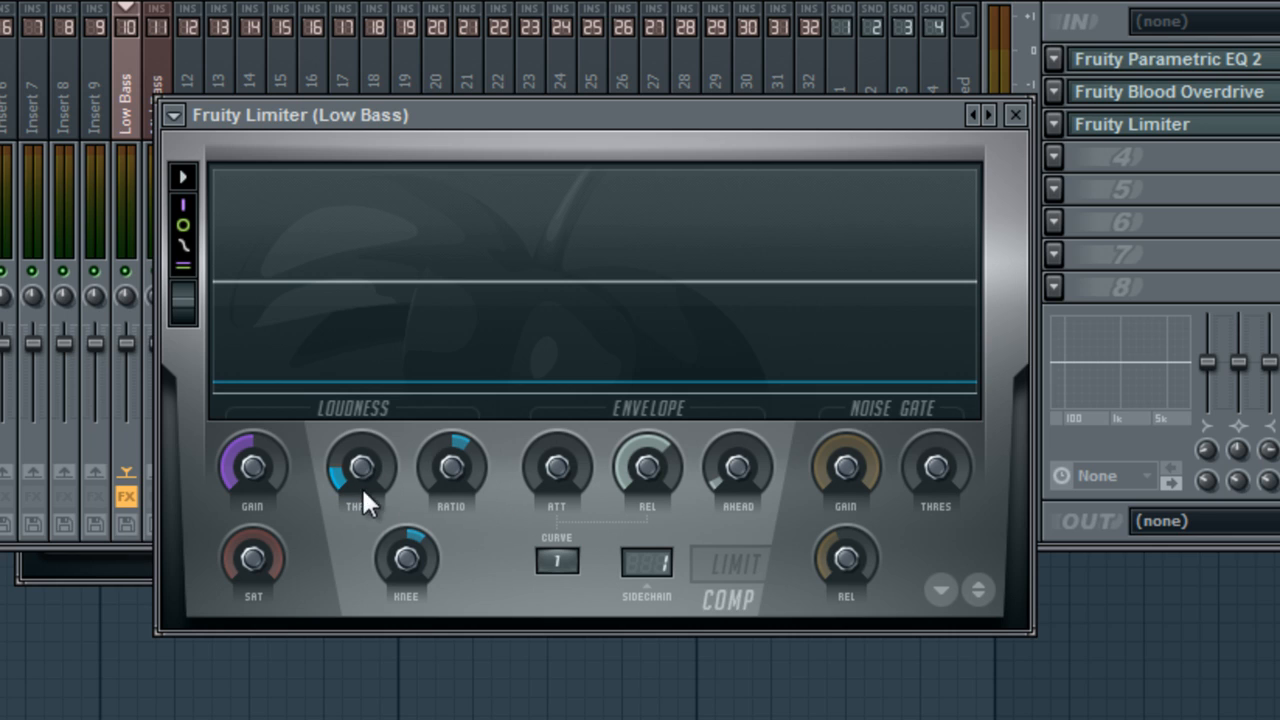
drag(322, 459, 358, 489)
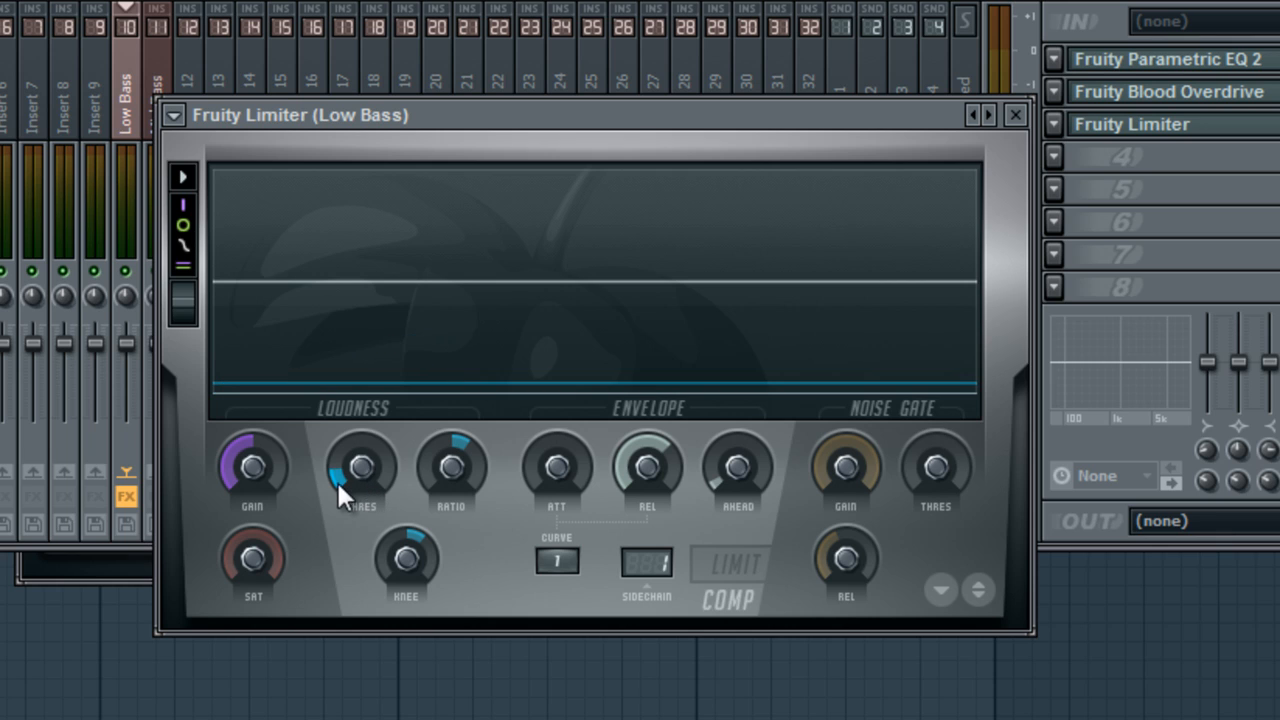
drag(349, 472, 371, 565)
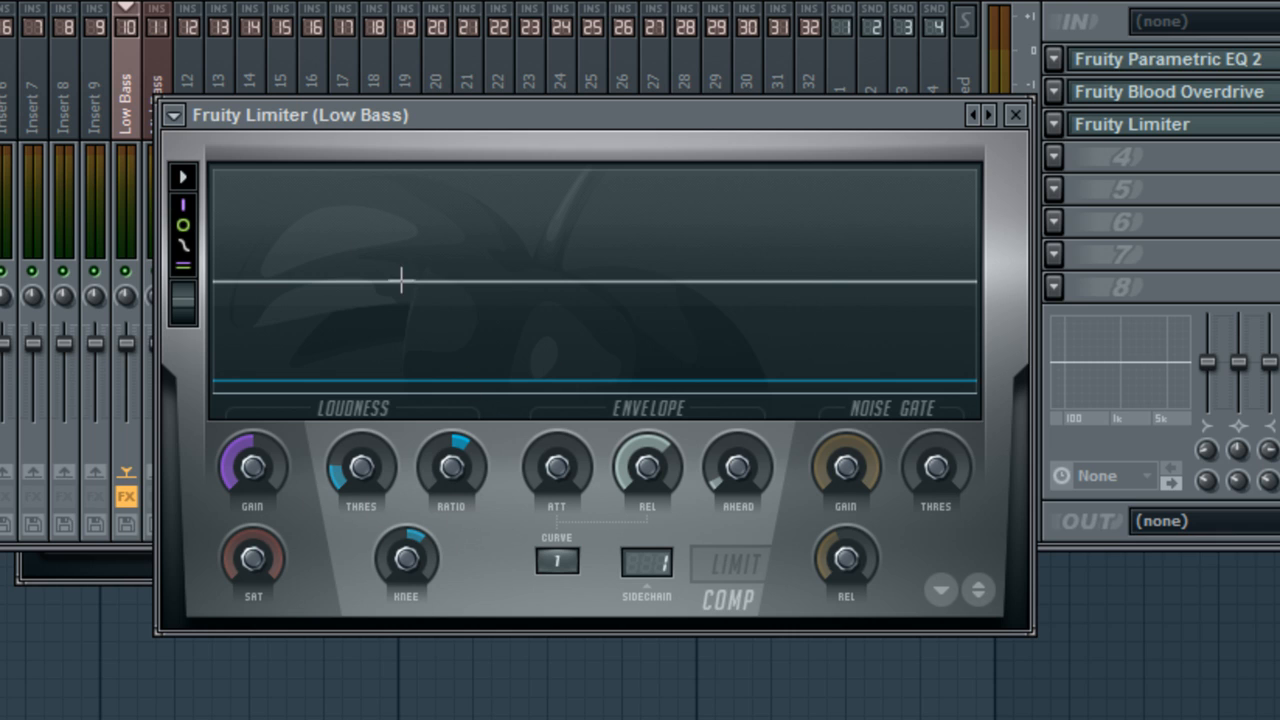
- Fill every fourth step of the VEC3 Bassdrums channel in the Low Bass pattern
key(F6)
right_click(288, 2)
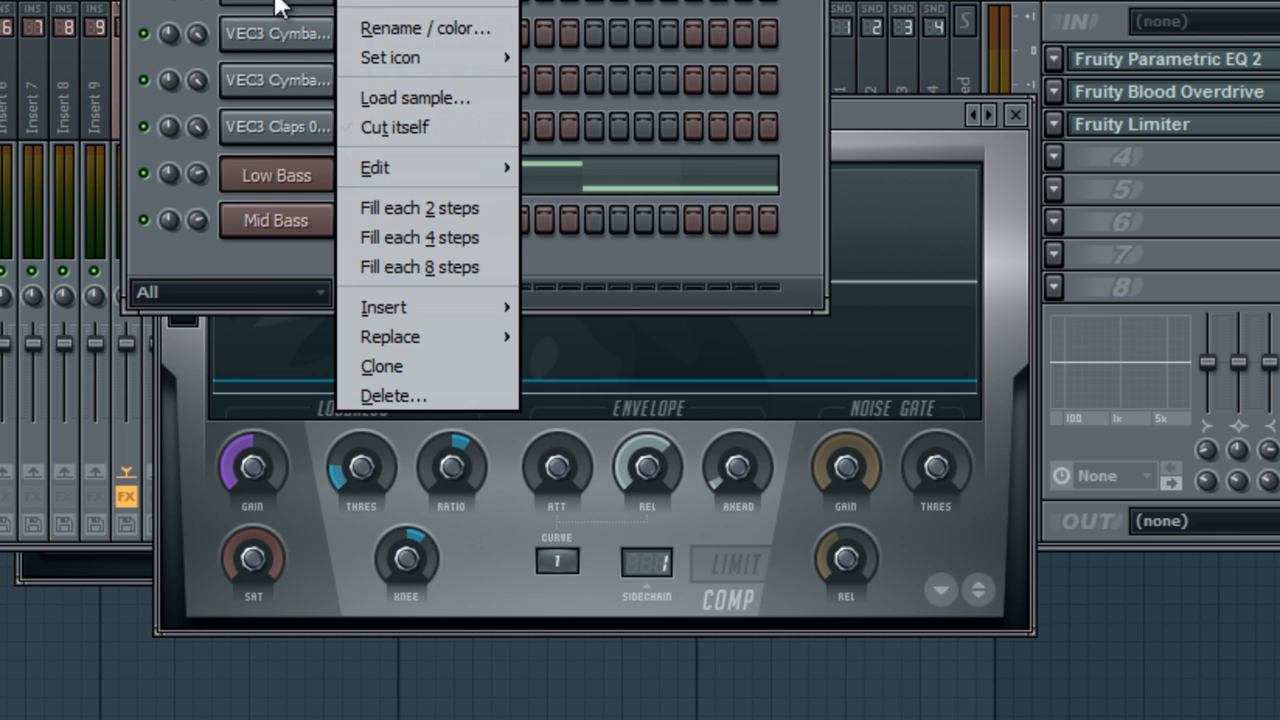
click(460, 240)
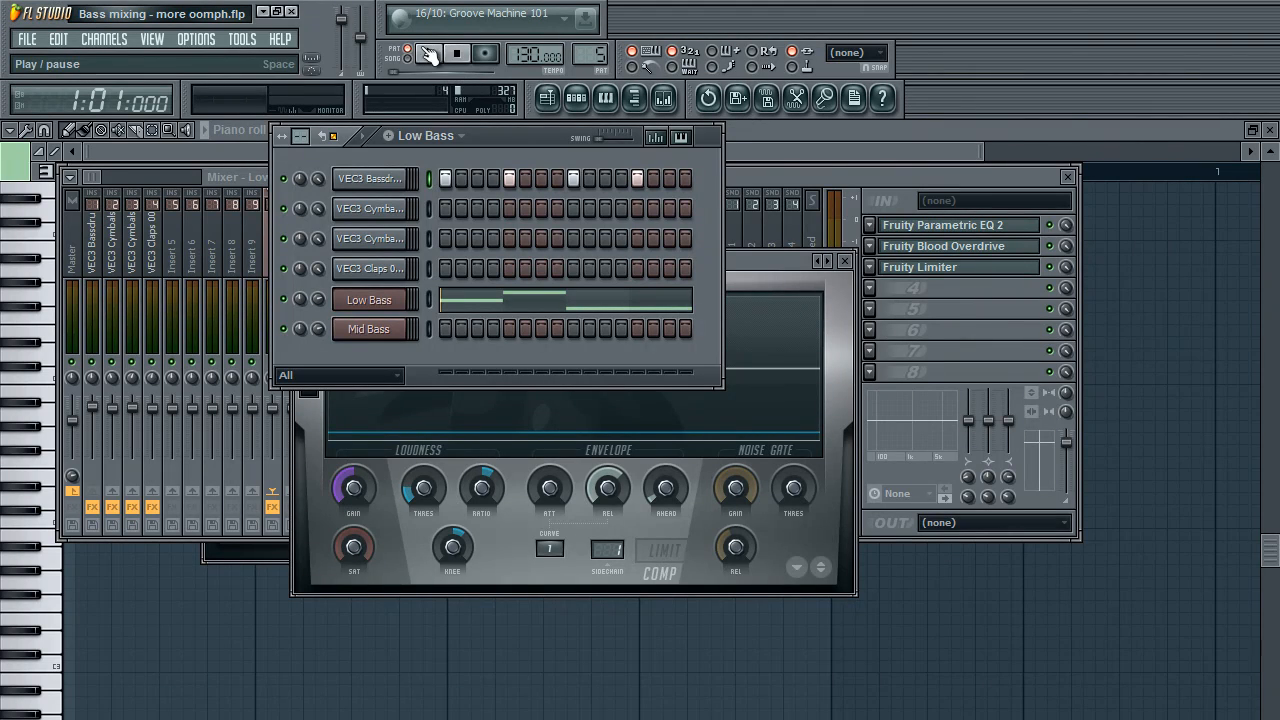
- During playback, raise the compressor's ratio and knee further and fine-tune its threshold for stronger ducking
click(471, 490)
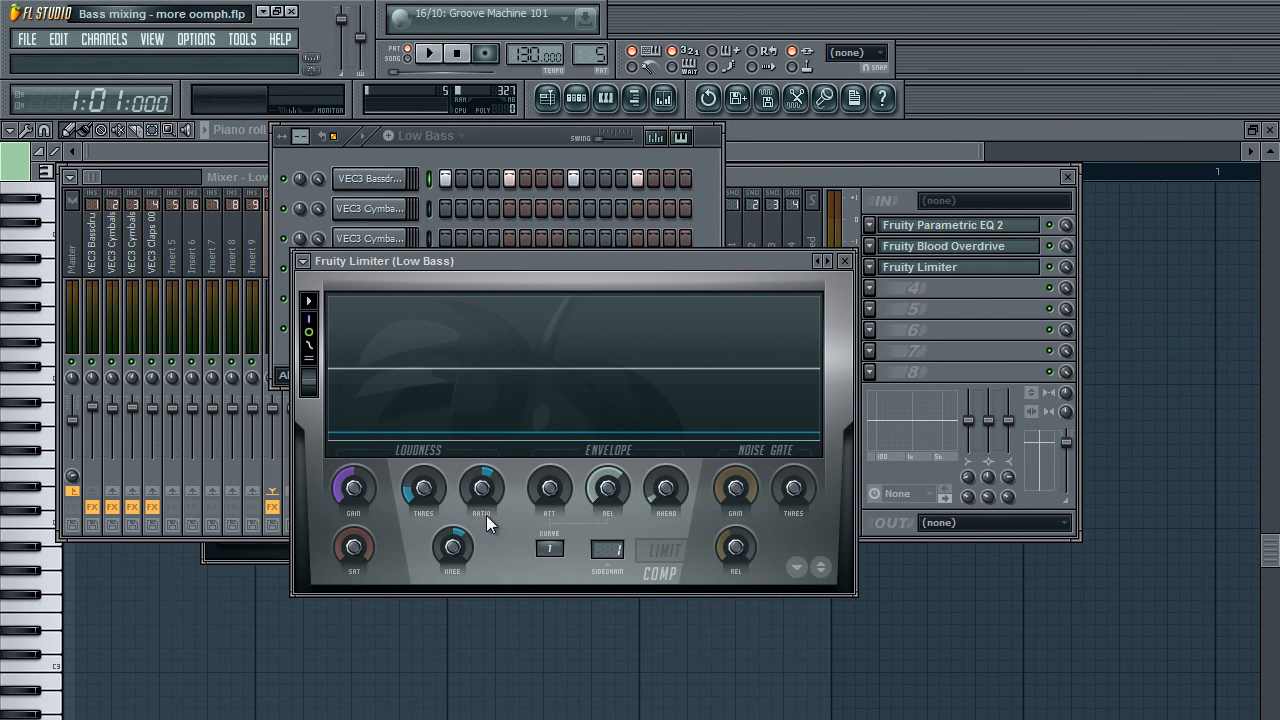
key(space)
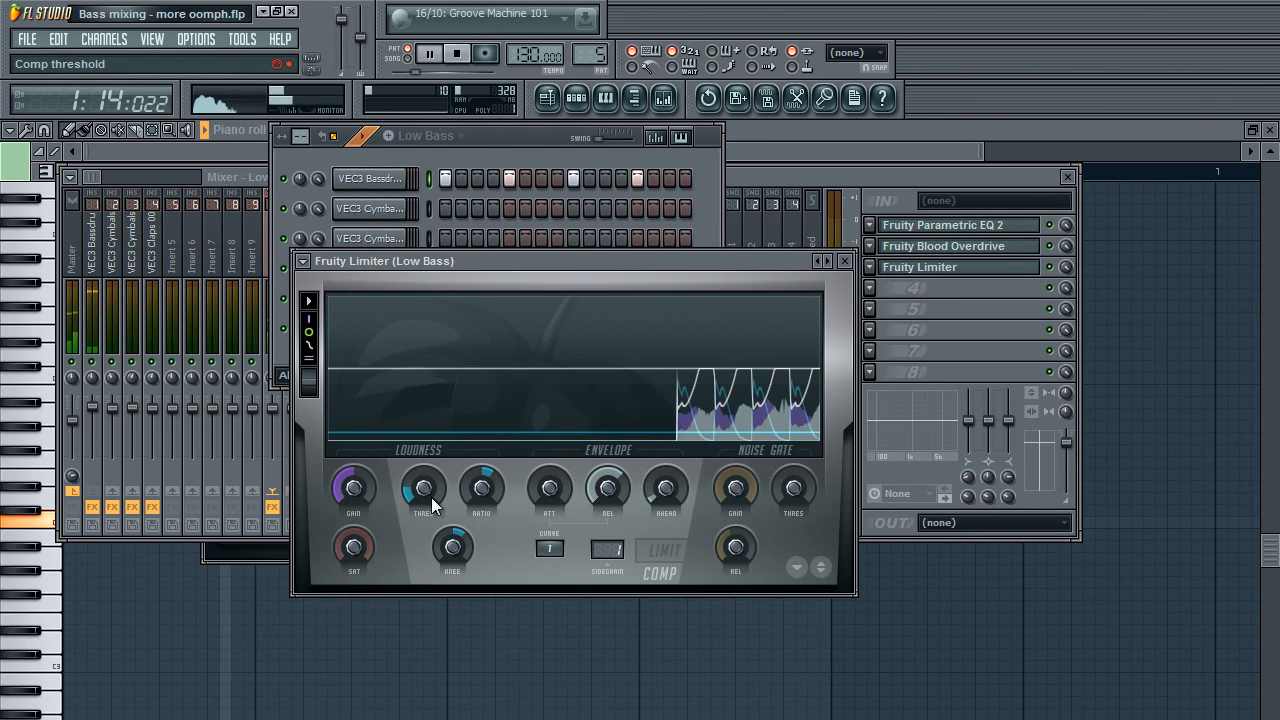
drag(432, 498, 485, 480)
drag(456, 547, 470, 482)
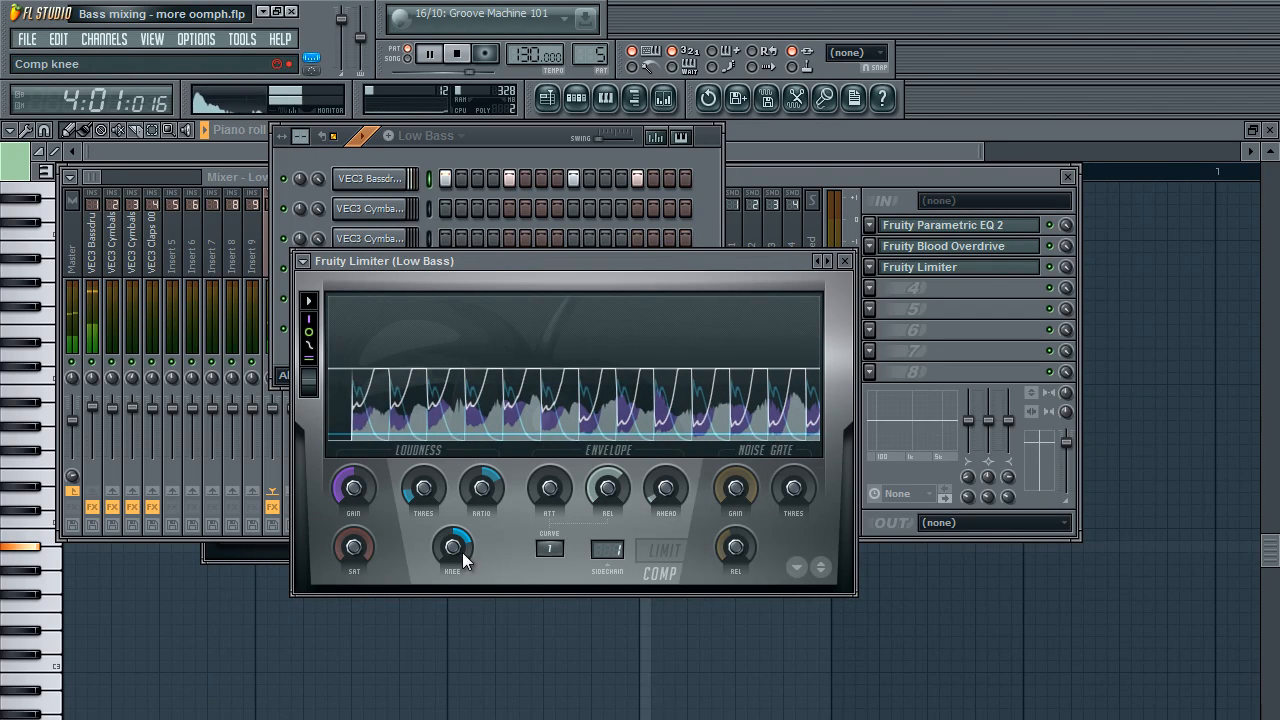
drag(463, 553, 458, 550)
drag(478, 496, 423, 503)
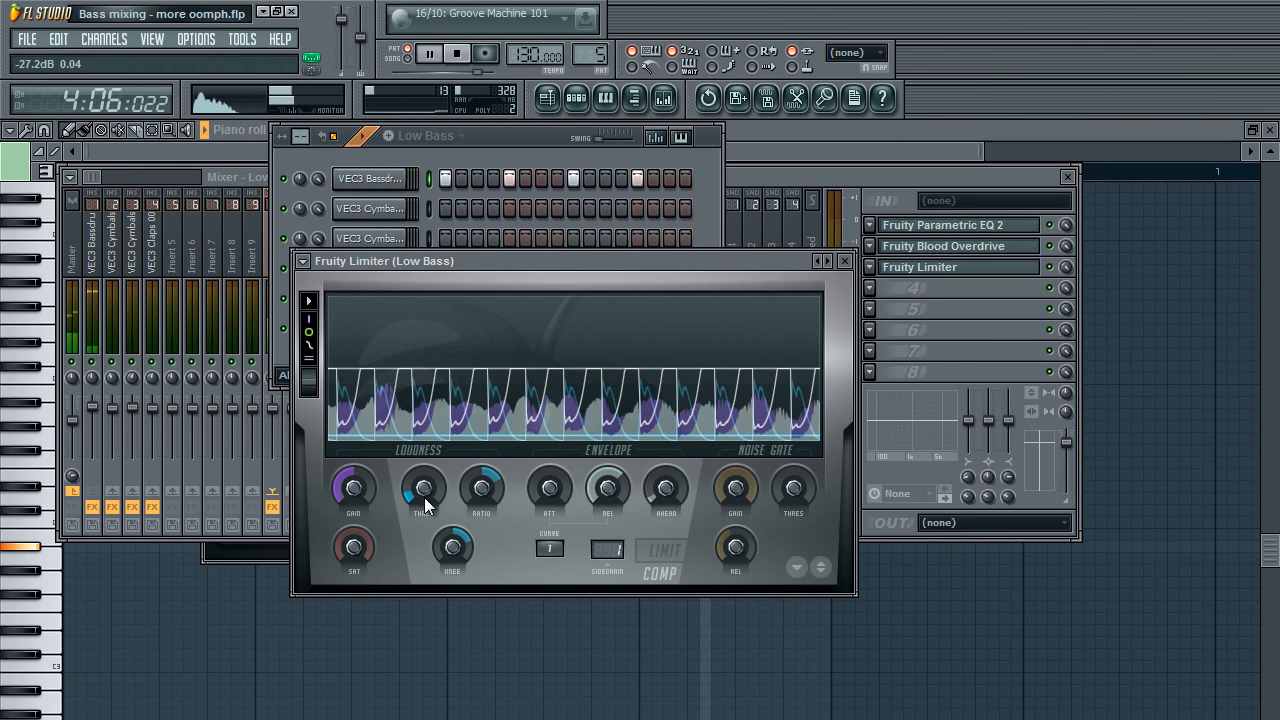
key(space)
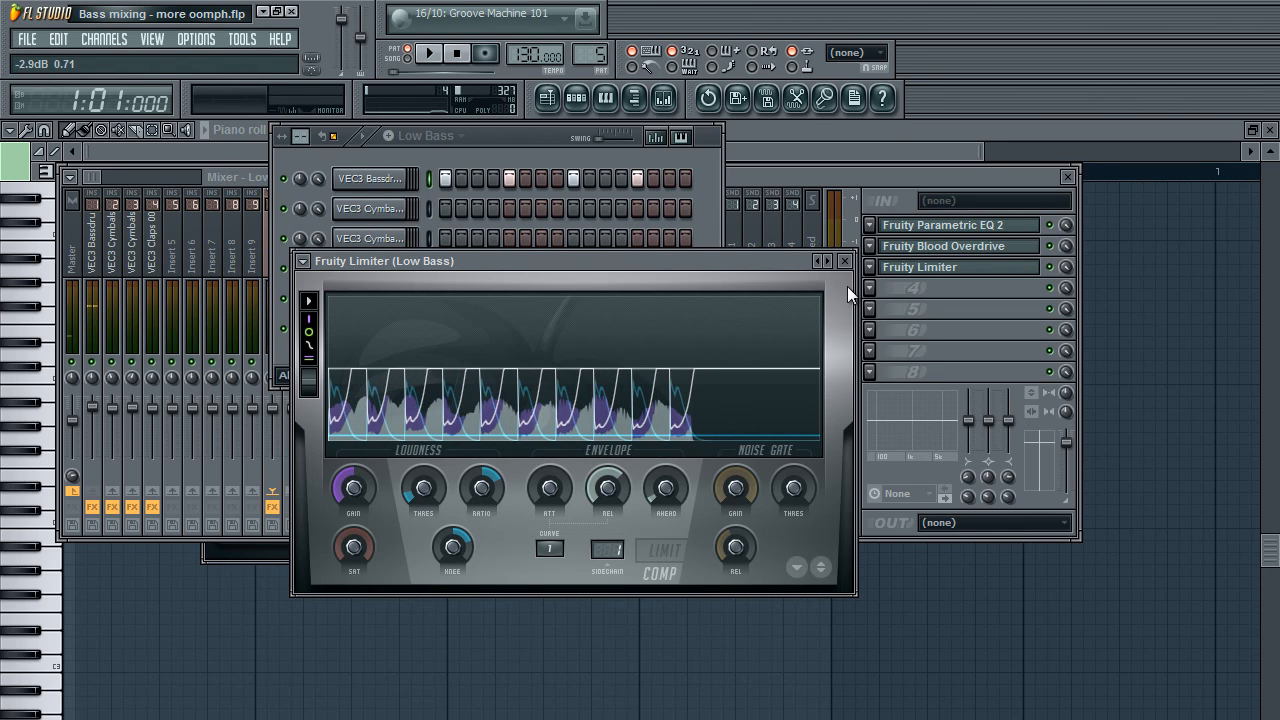
- Close the limiter and, during playback, raise the Low Bass mixer track's volume to about 103% (0.7 dB)
click(845, 261)
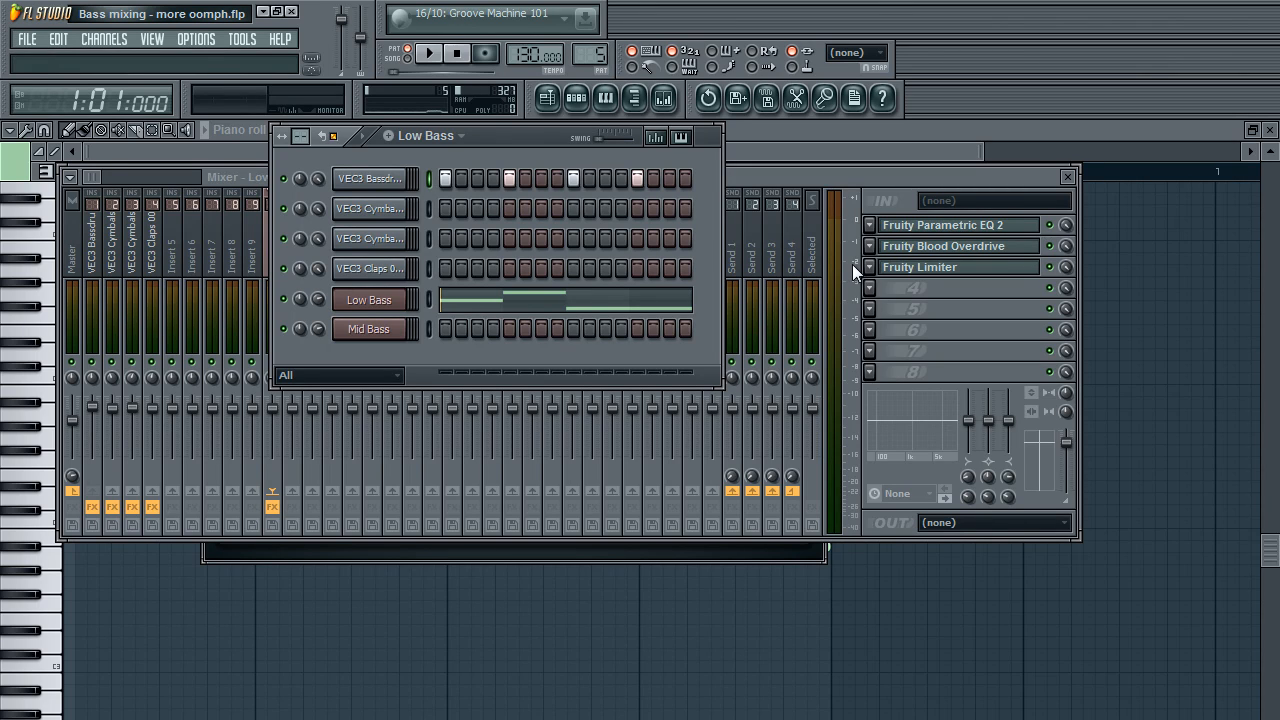
click(834, 179)
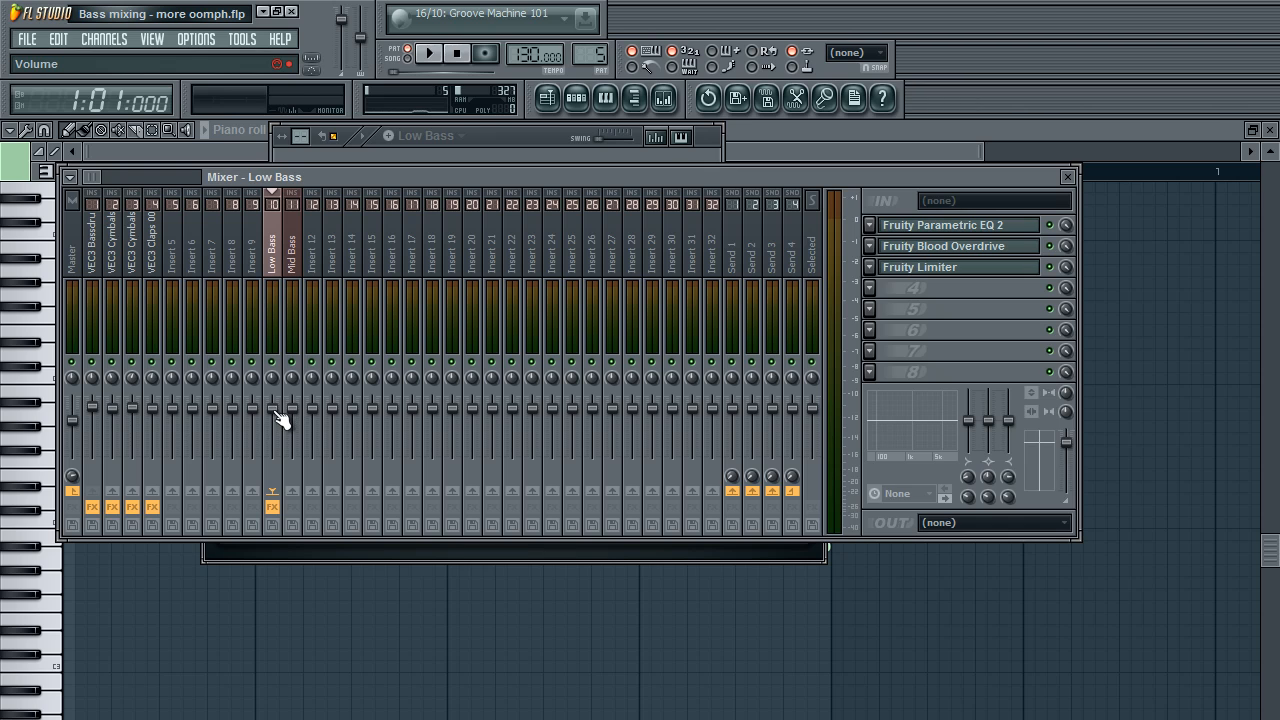
key(space)
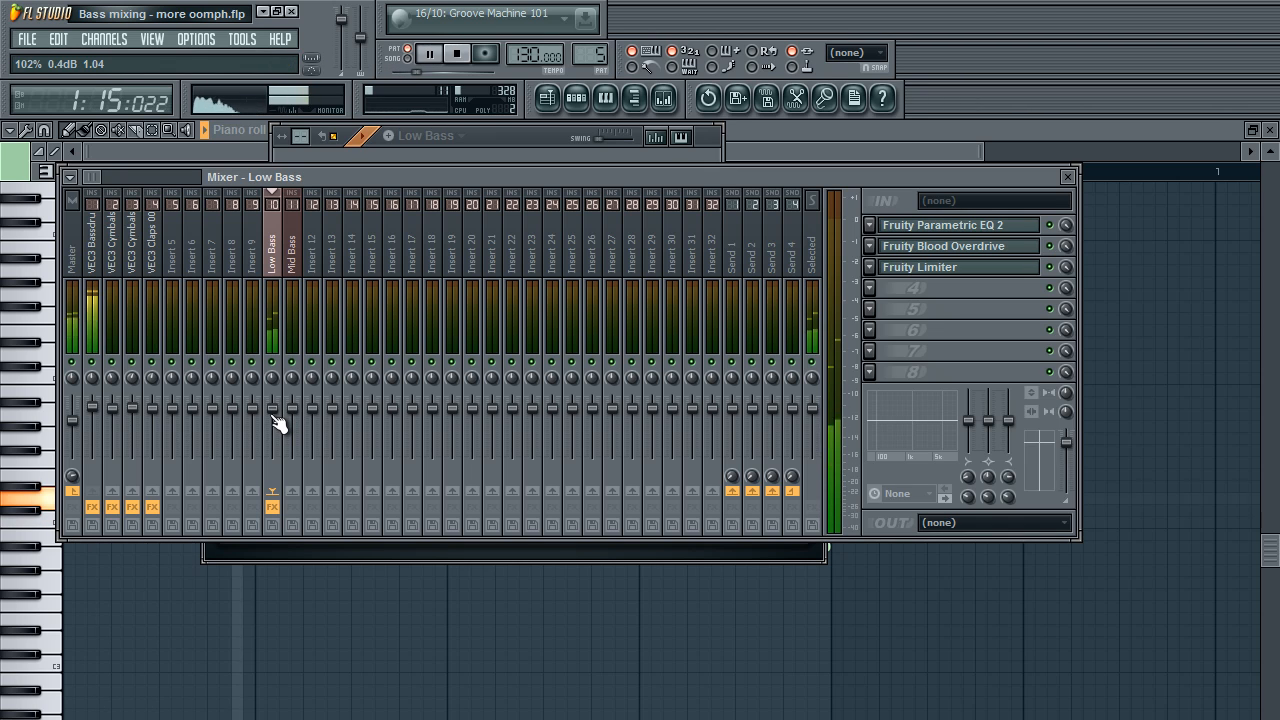
drag(280, 423, 273, 408)
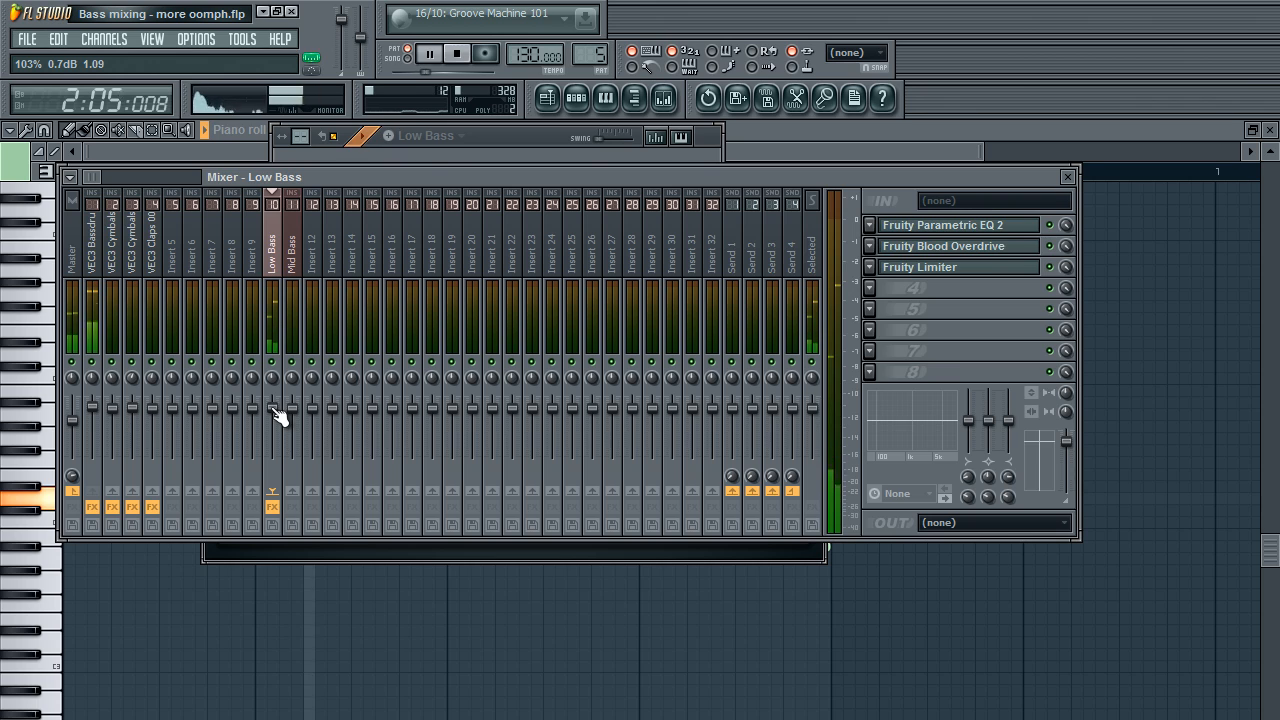
- Stop playback and clear all the VEC3 Bassdrums steps from the Low Bass pattern
key(space)
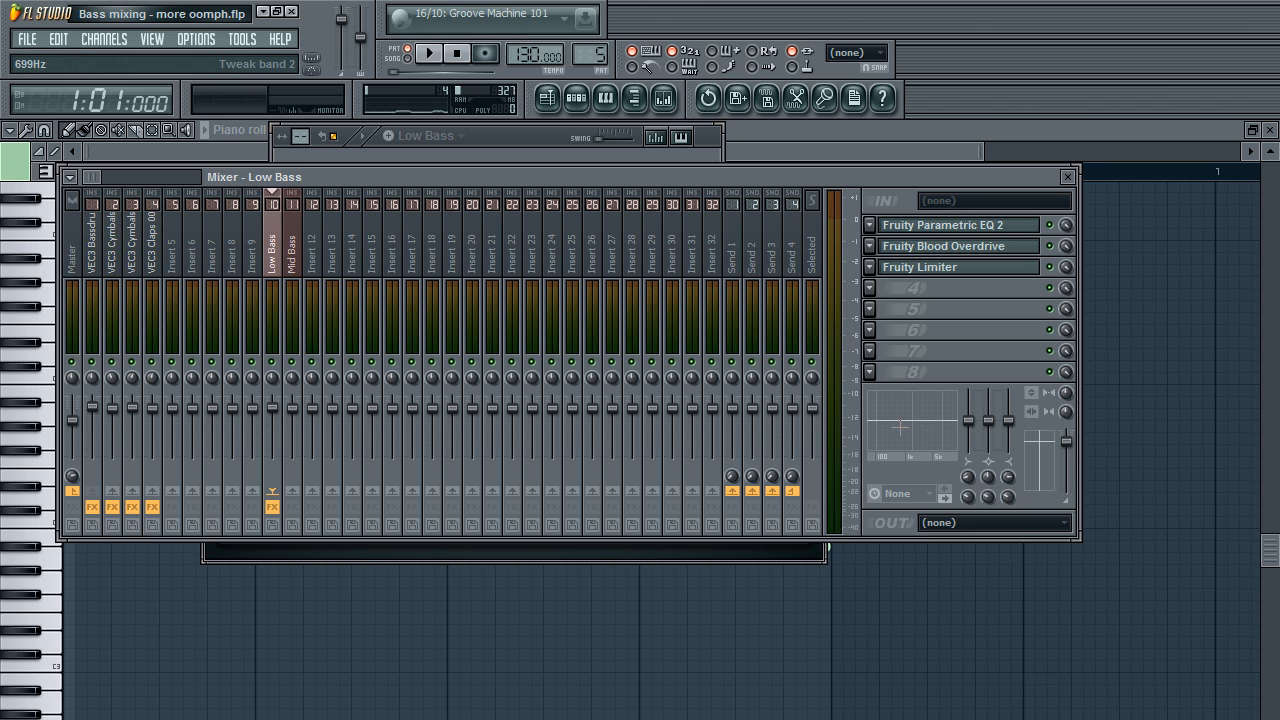
click(307, 263)
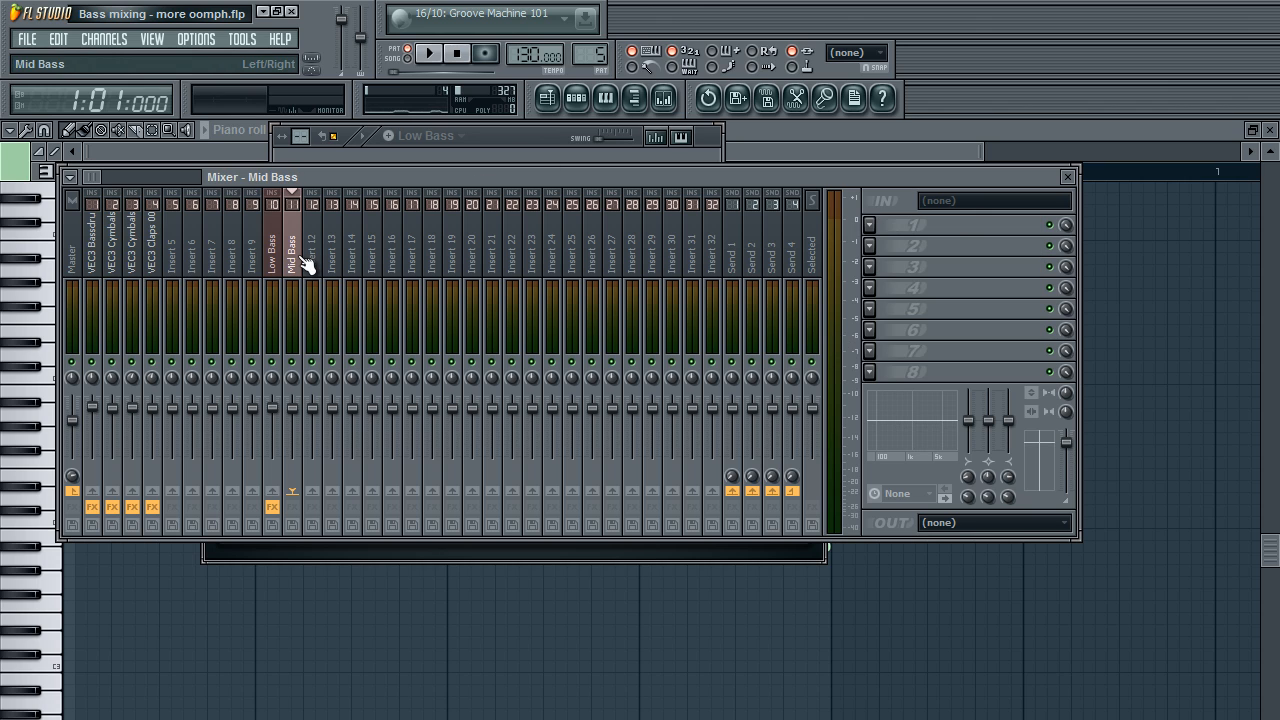
click(522, 155)
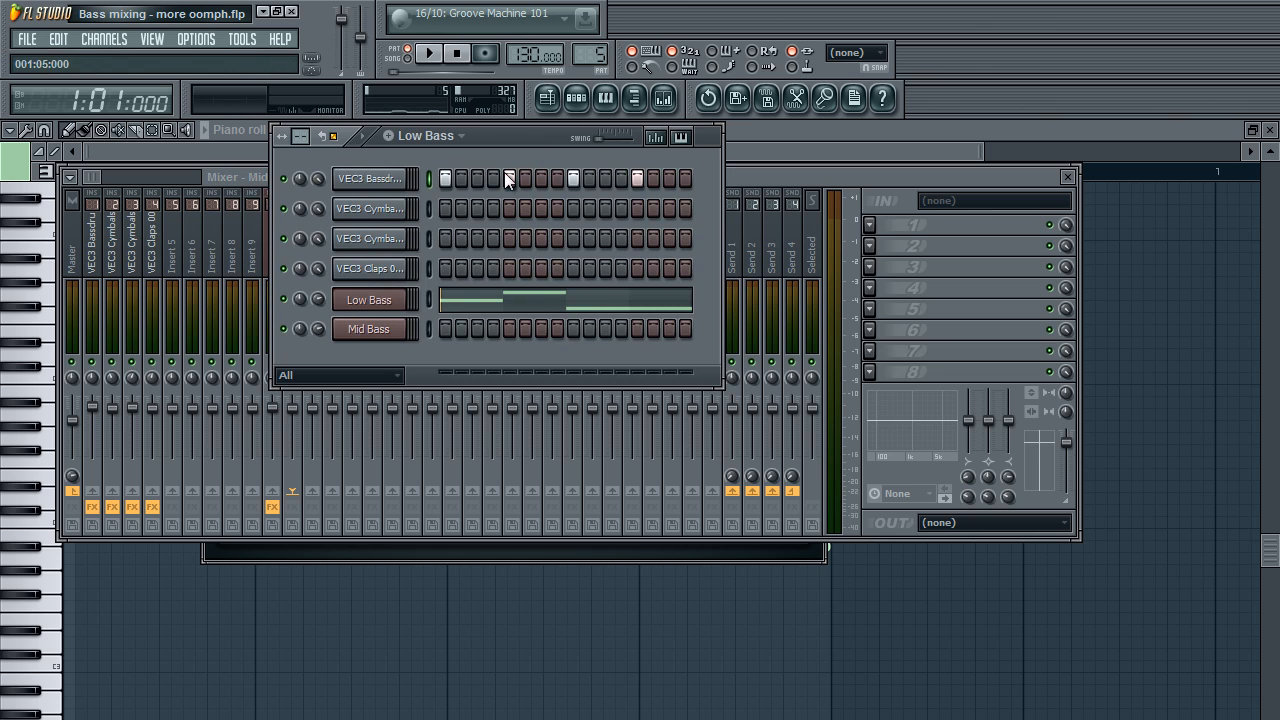
right_click(373, 329)
click(457, 189)
drag(440, 176, 647, 192)
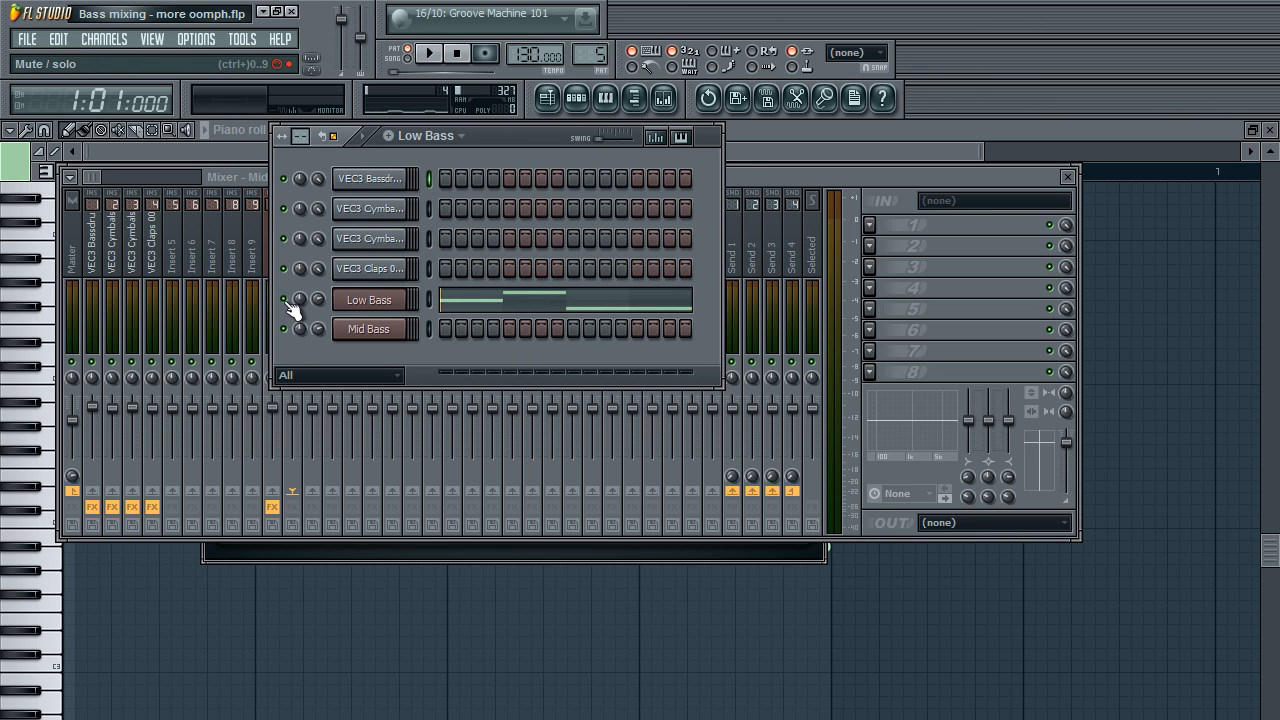
- Open the Mid Bass channel's piano roll and draw four short off-beat C4 notes in bar 1
right_click(356, 329)
click(447, 329)
scroll(460, 350, down, 2)
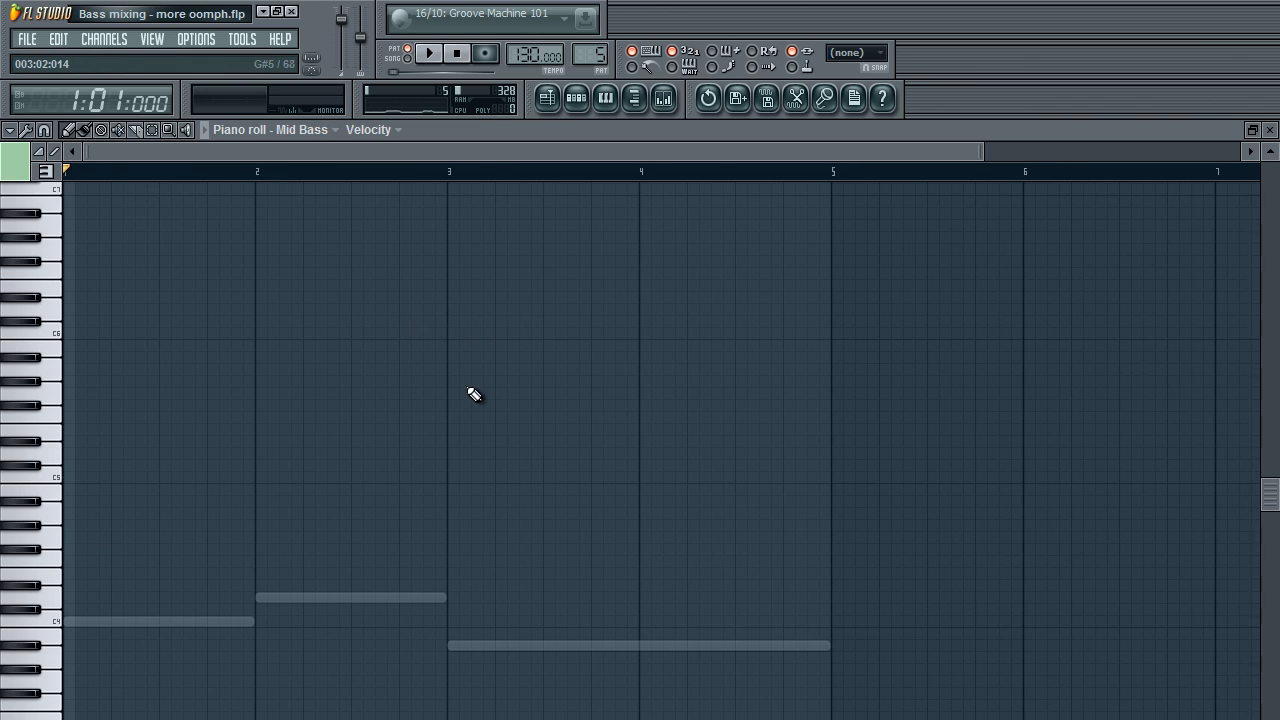
scroll(400, 380, down, 3)
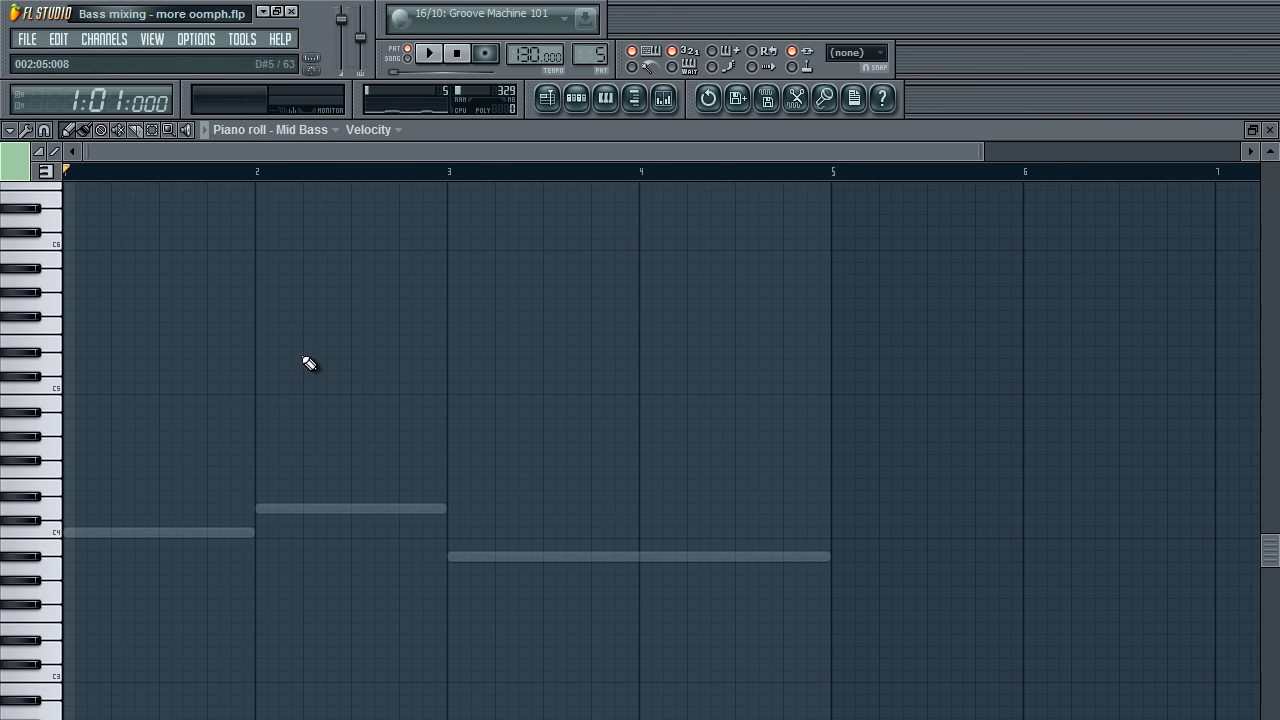
click(92, 524)
drag(458, 523, 97, 535)
click(140, 522)
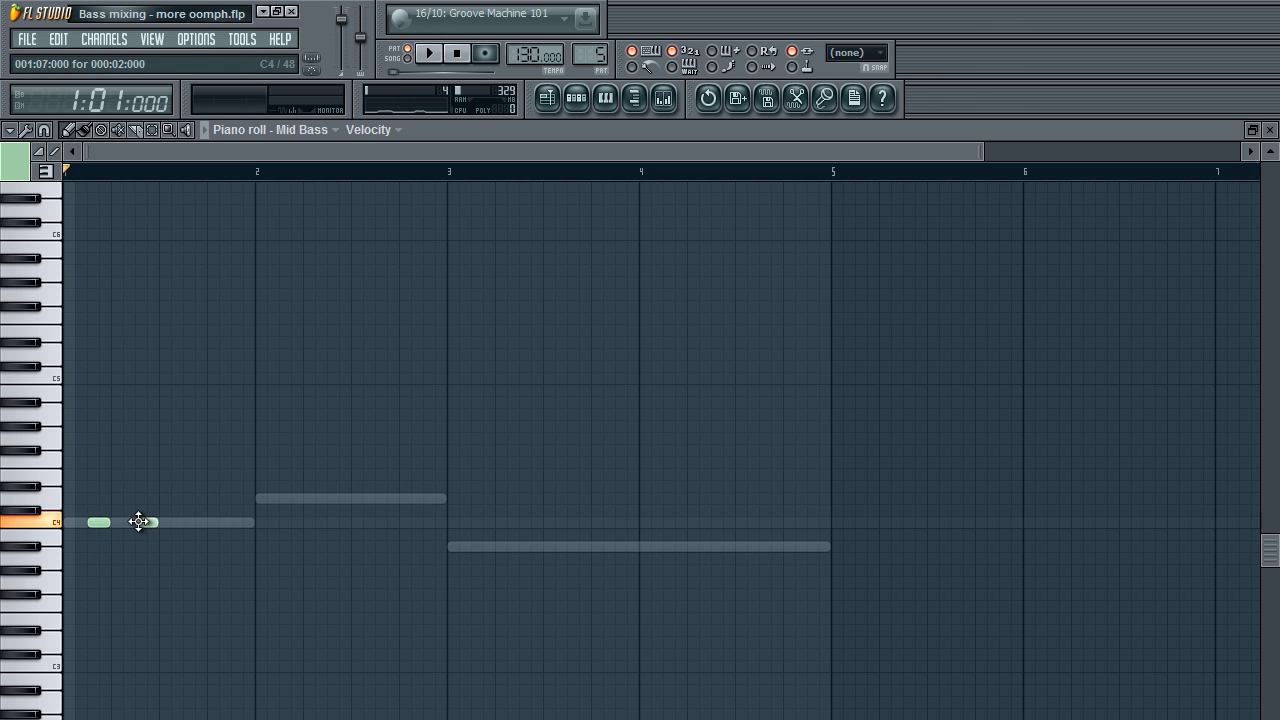
click(190, 522)
click(240, 522)
- Draw four short off-beat D4 notes in bar 2 of the Mid Bass piano roll
click(289, 498)
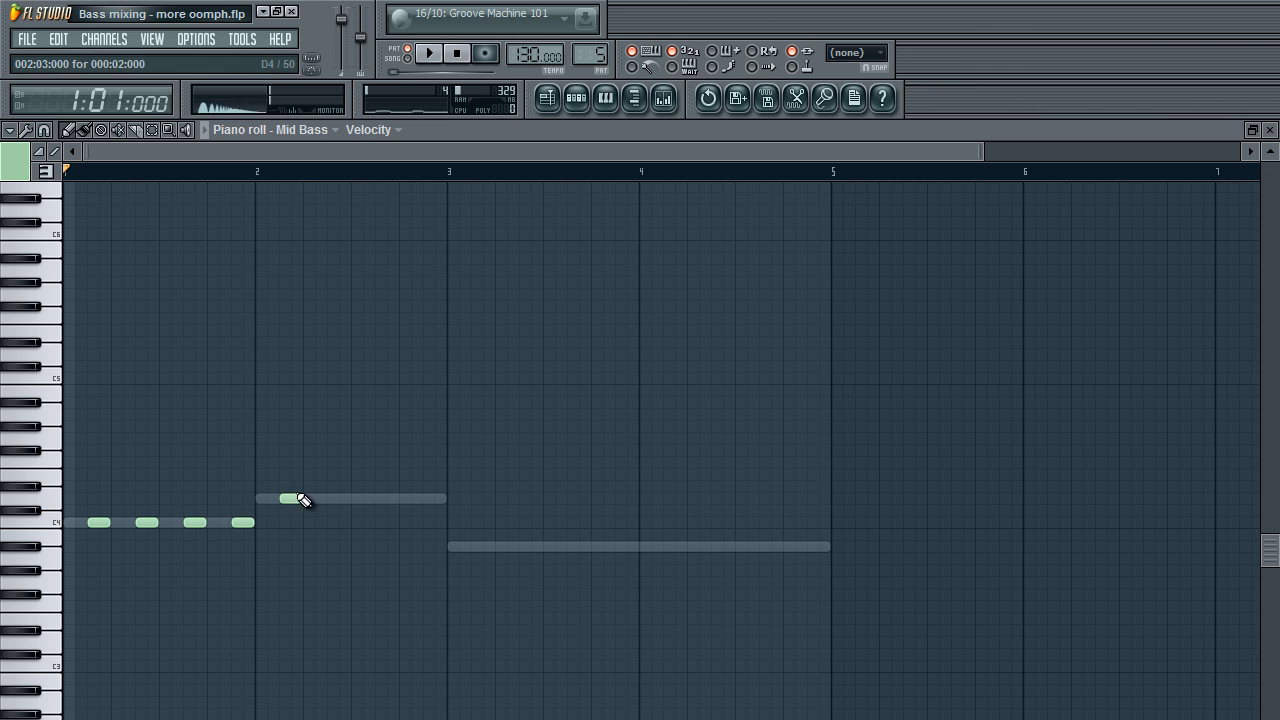
click(338, 498)
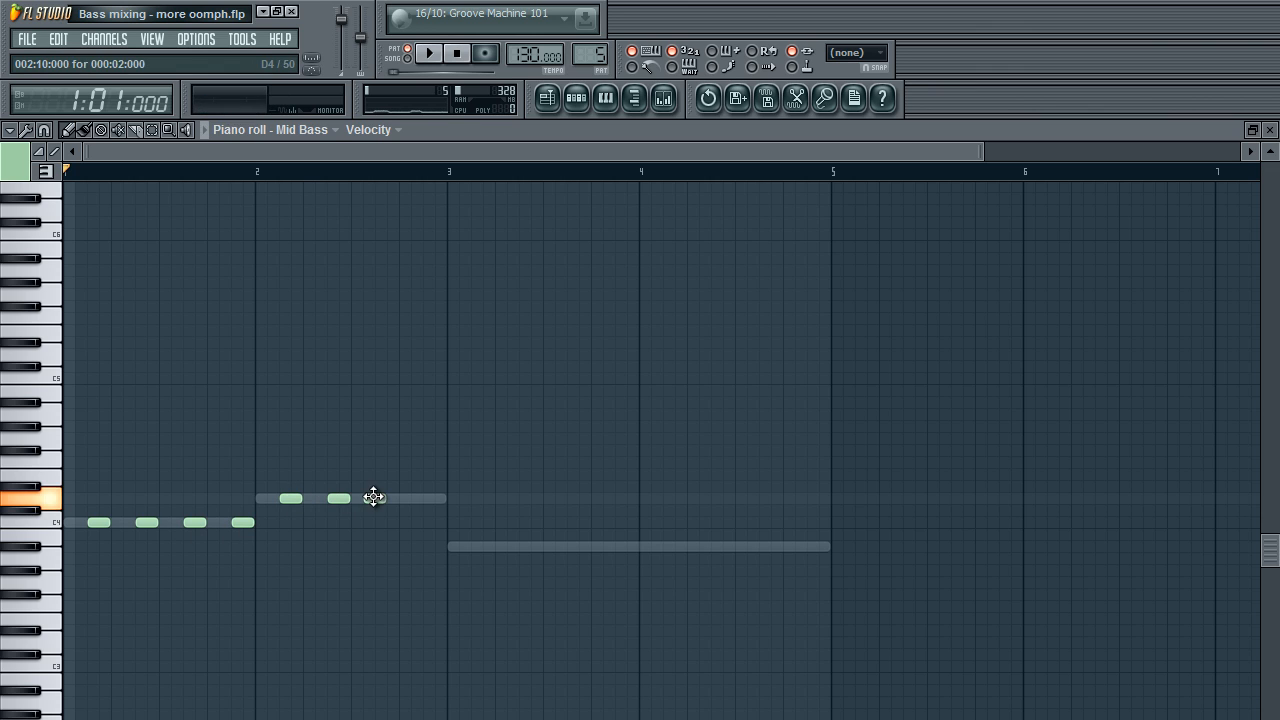
click(386, 498)
click(433, 498)
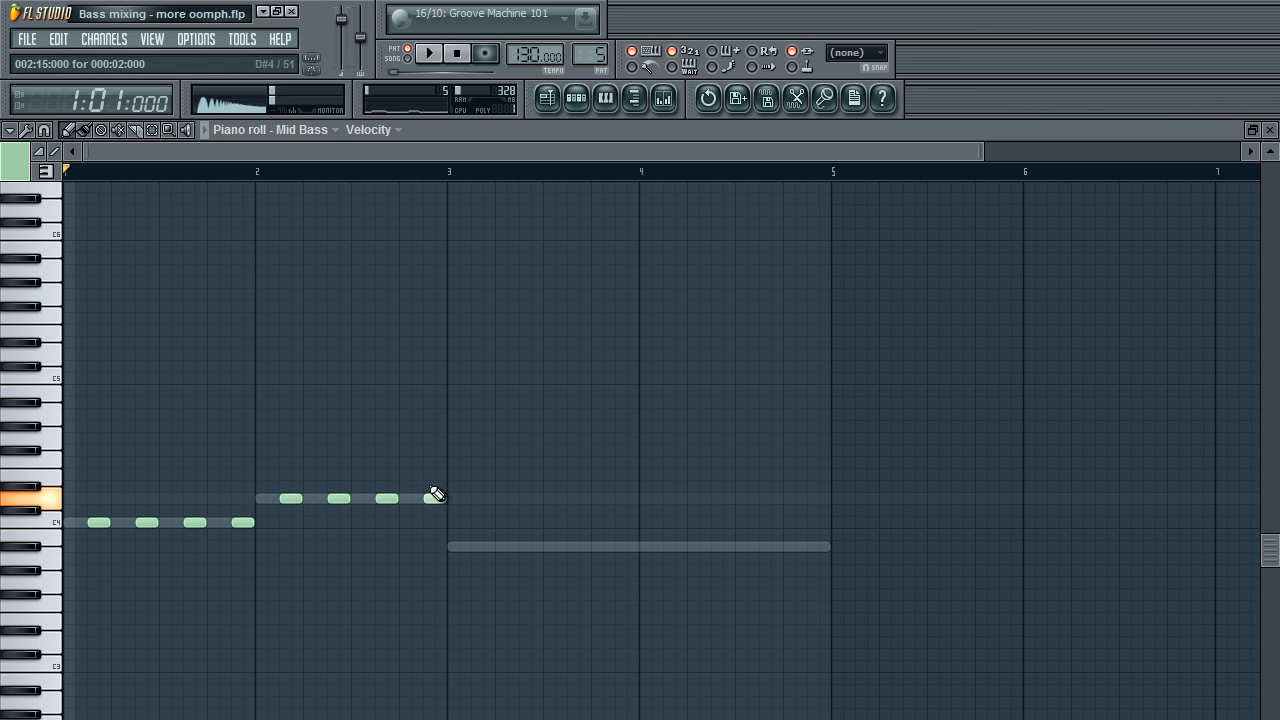
- Draw the first three off-beat A#3 notes in bar 3 of the Mid Bass piano roll
click(481, 546)
click(530, 546)
click(580, 546)
right_click(580, 548)
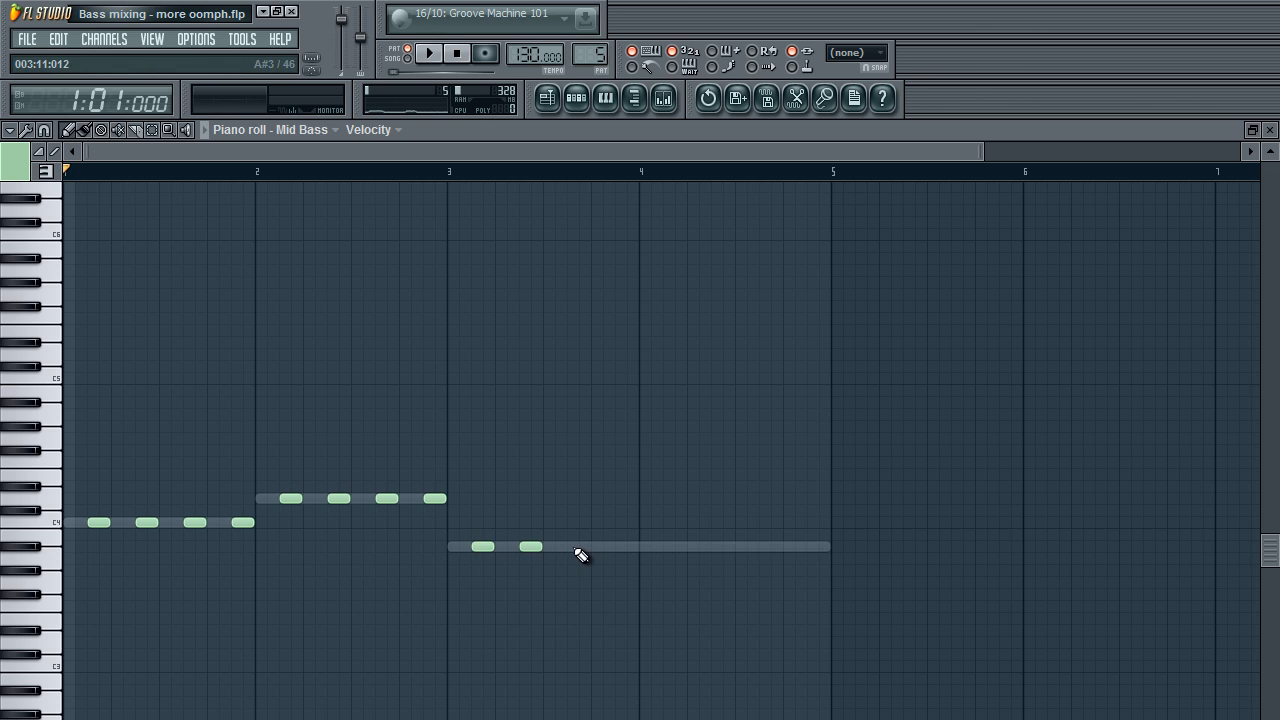
click(579, 546)
click(615, 546)
click(651, 546)
- Copy the four bar 2 notes into bar 4 at A#3 and add the missing fourth off-beat note in bar 3
drag(545, 470, 282, 519)
key(ctrl+c)
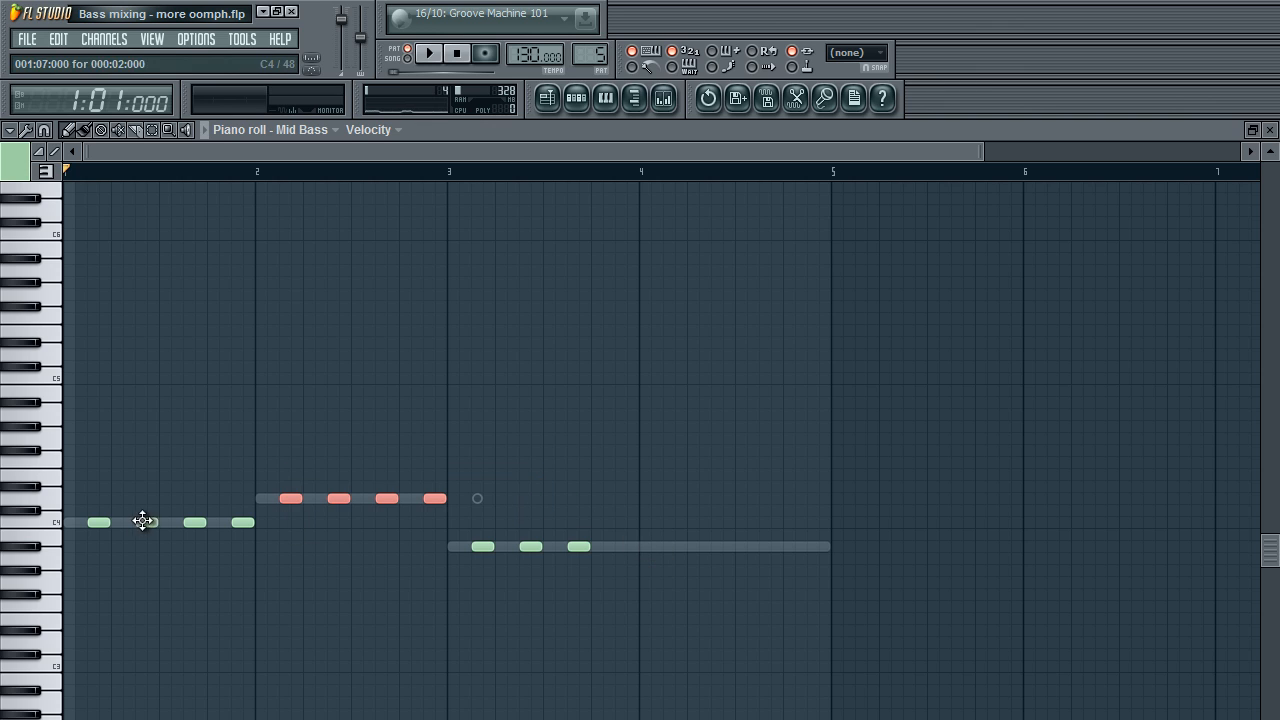
key(ctrl+v)
drag(91, 498, 668, 541)
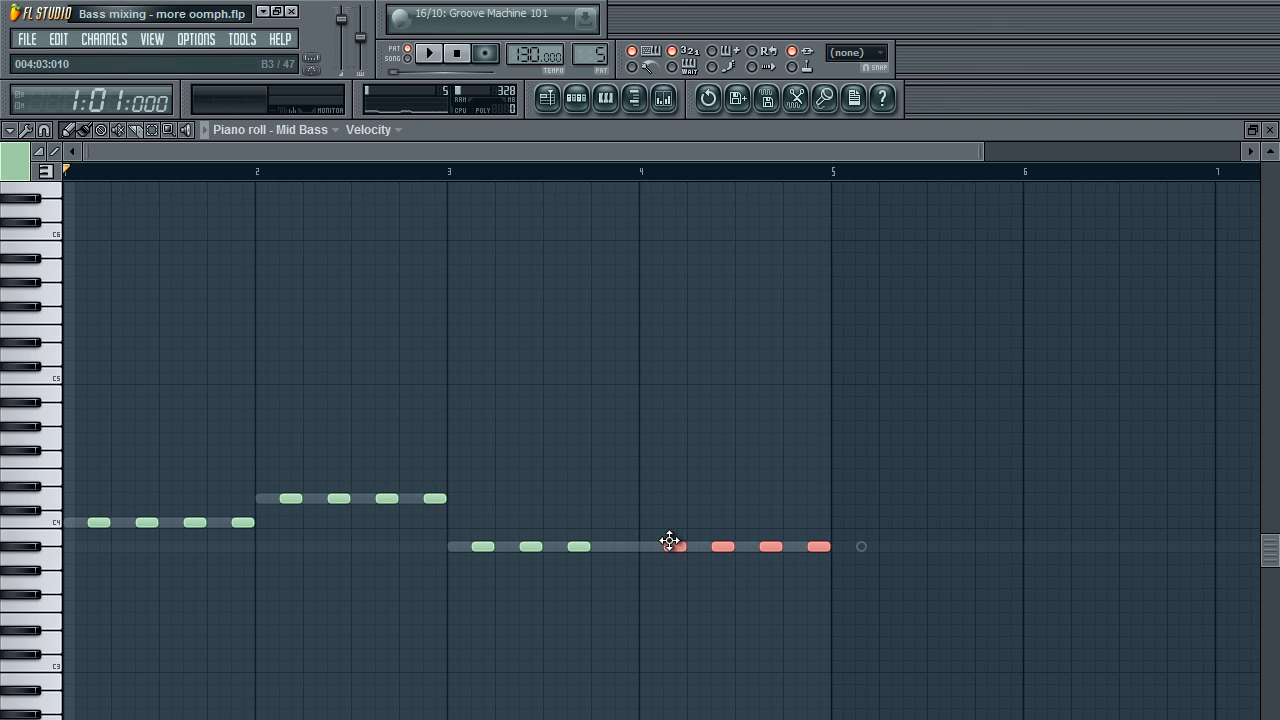
click(614, 548)
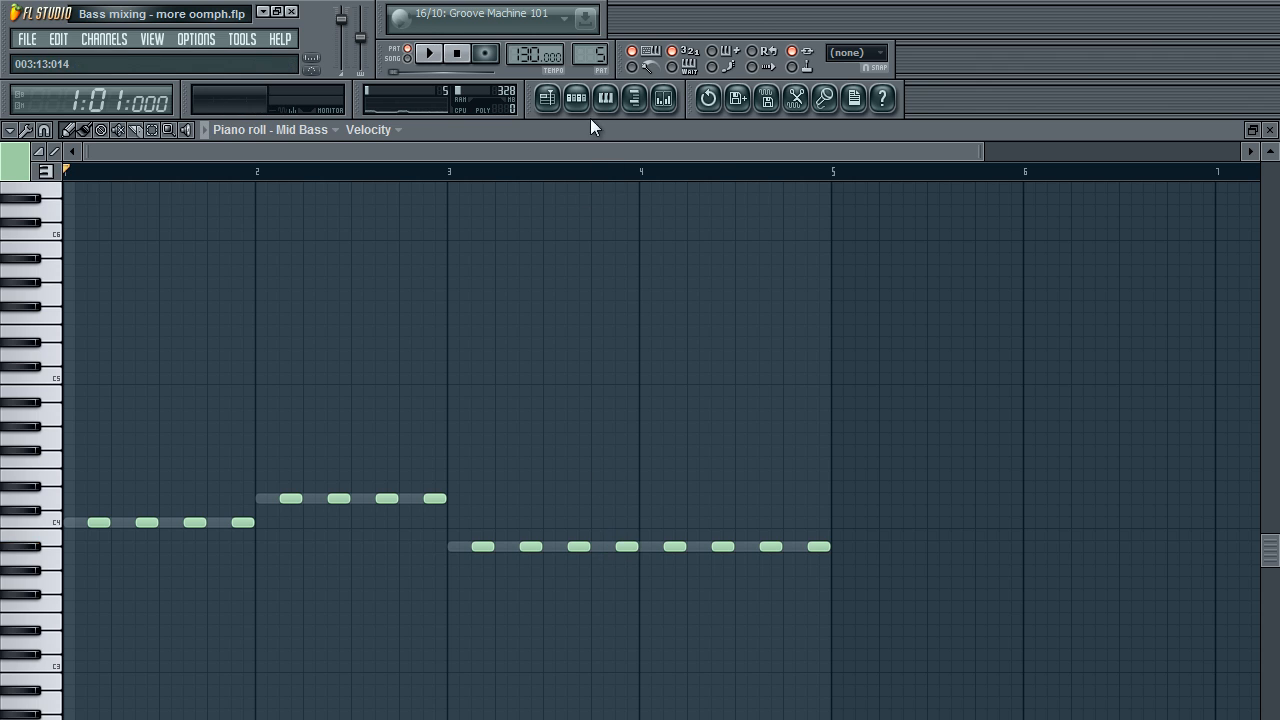
- In the Mid Bass Sylenth synthesizer, turn off retrig for oscillators A1 and A2 and set oscillator A1 to 8 voices
click(576, 97)
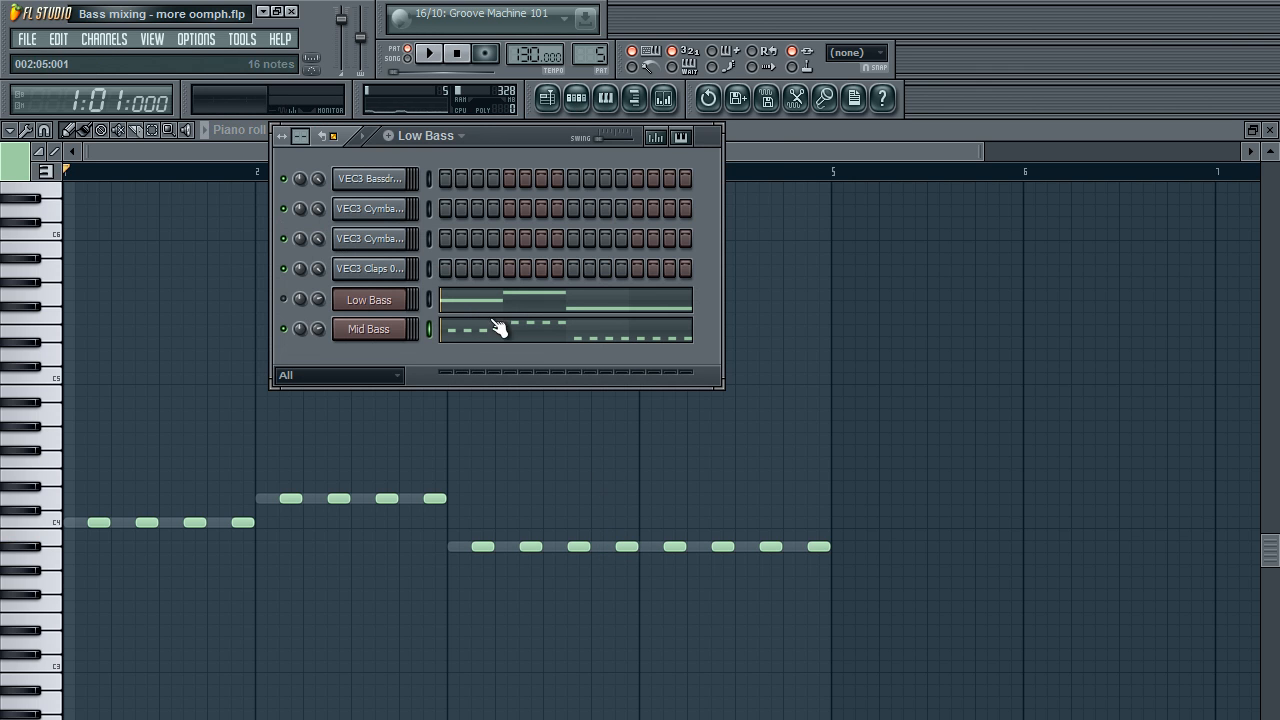
click(386, 329)
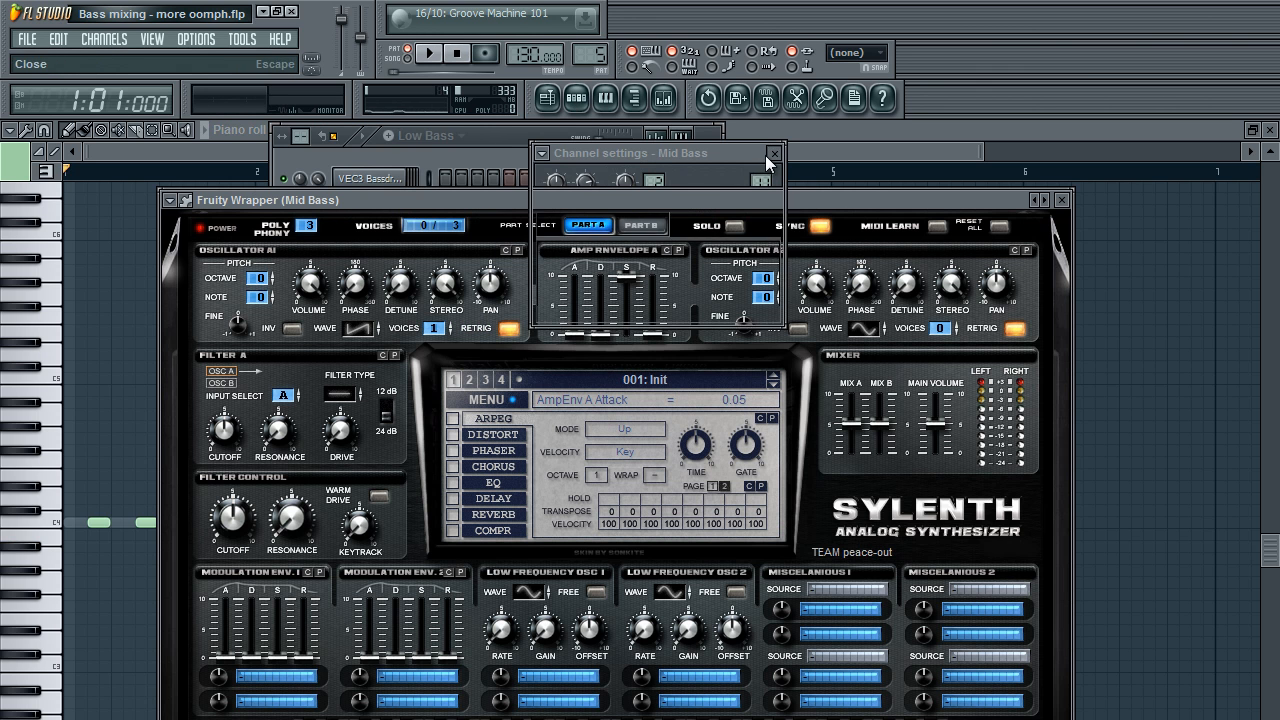
click(773, 153)
drag(684, 200, 688, 126)
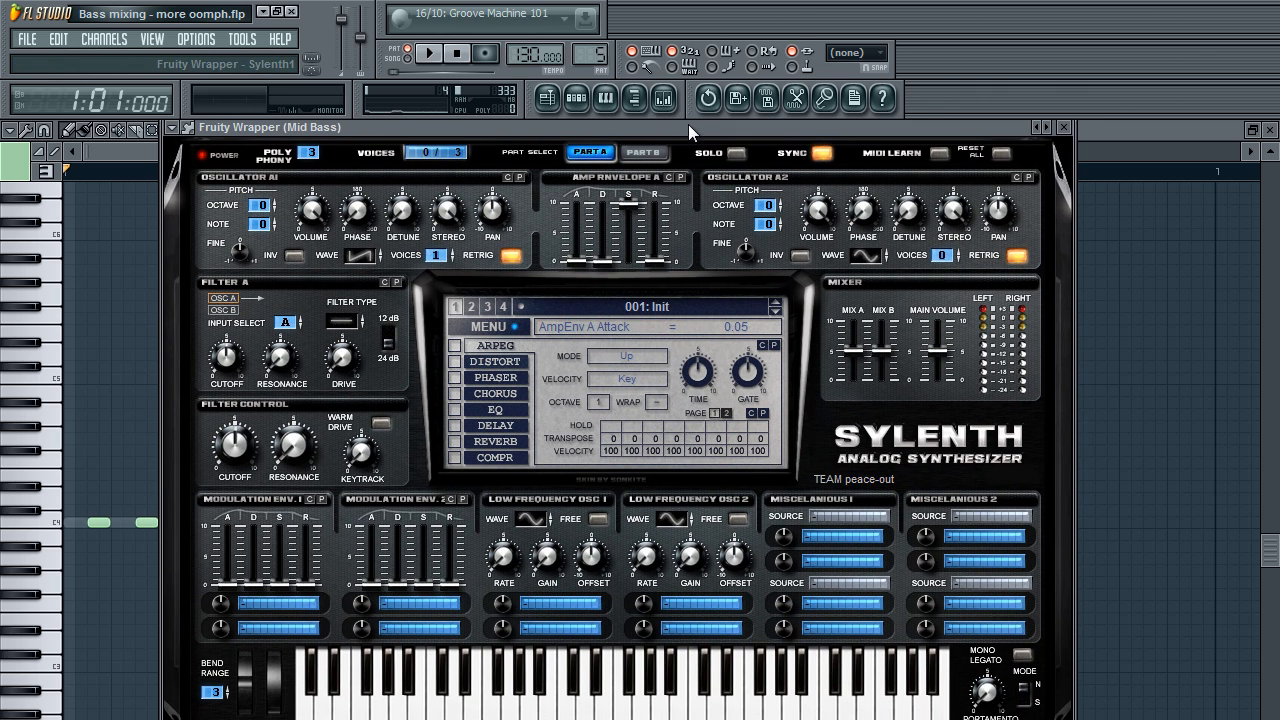
click(512, 255)
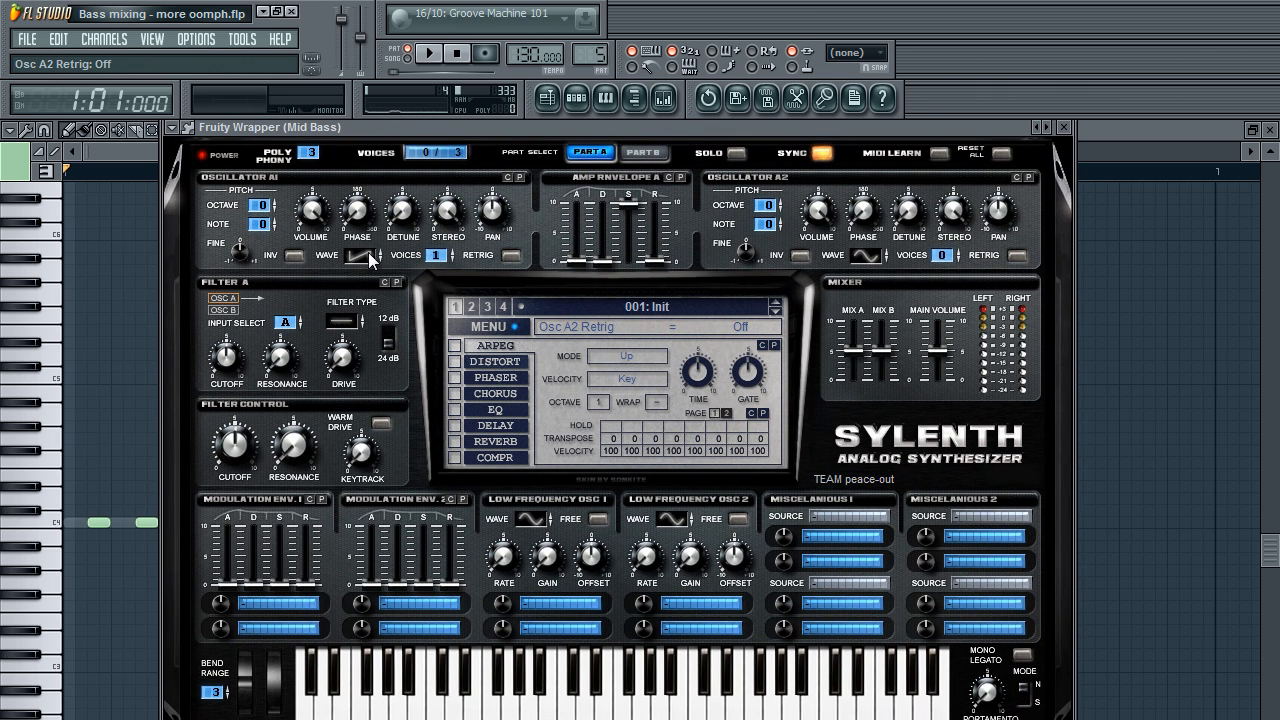
drag(437, 256, 453, 117)
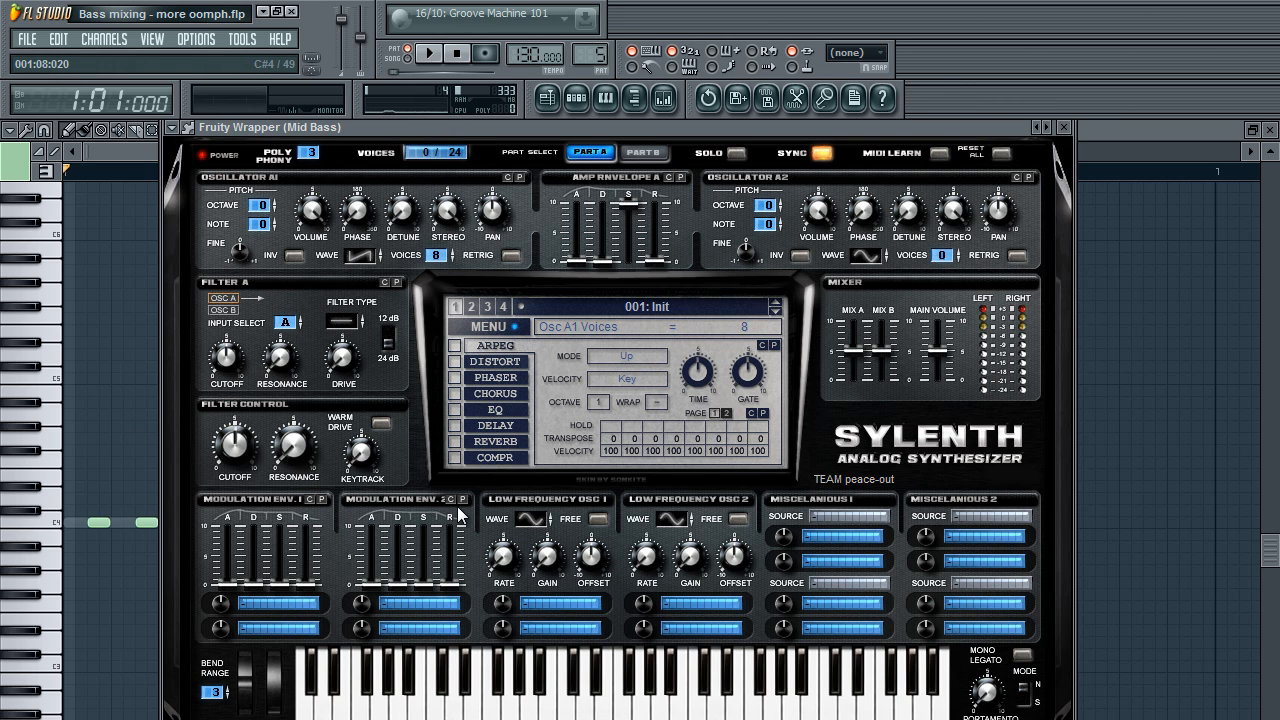
- Add Fruity Parametric EQ 2 to the Mid Bass mixer track and make band 1 a steep high-pass filter
click(663, 97)
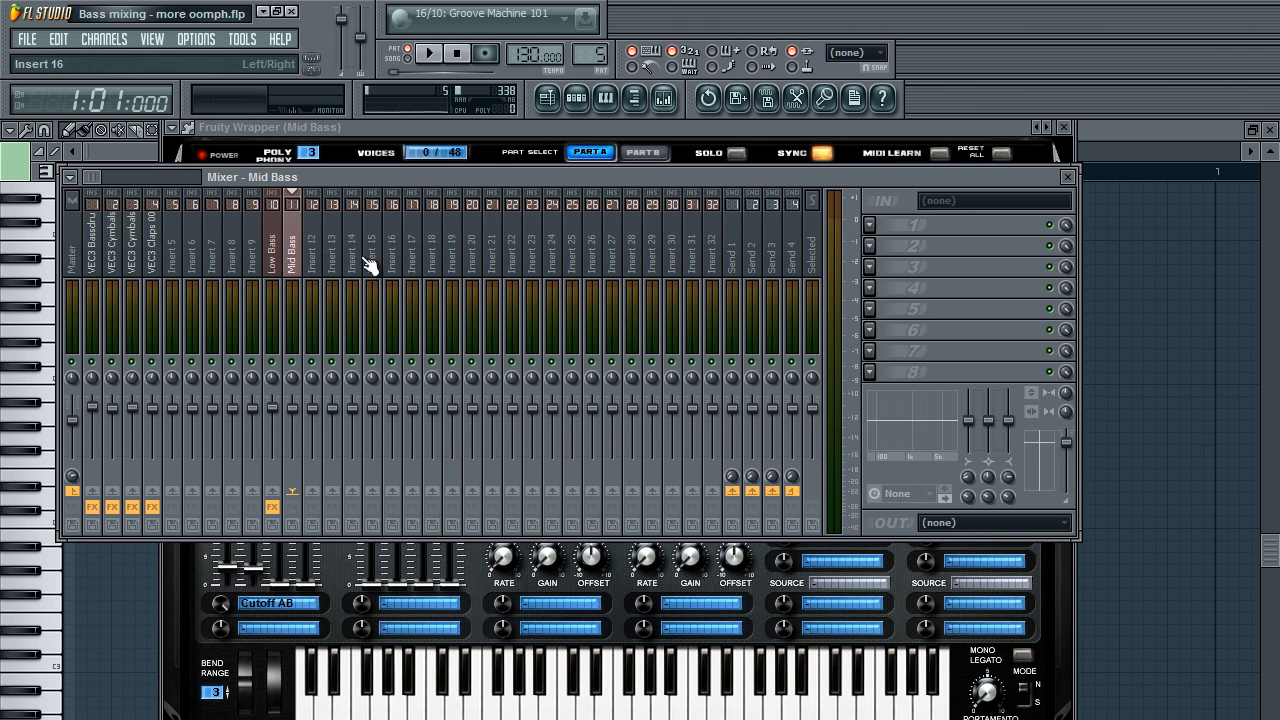
click(869, 224)
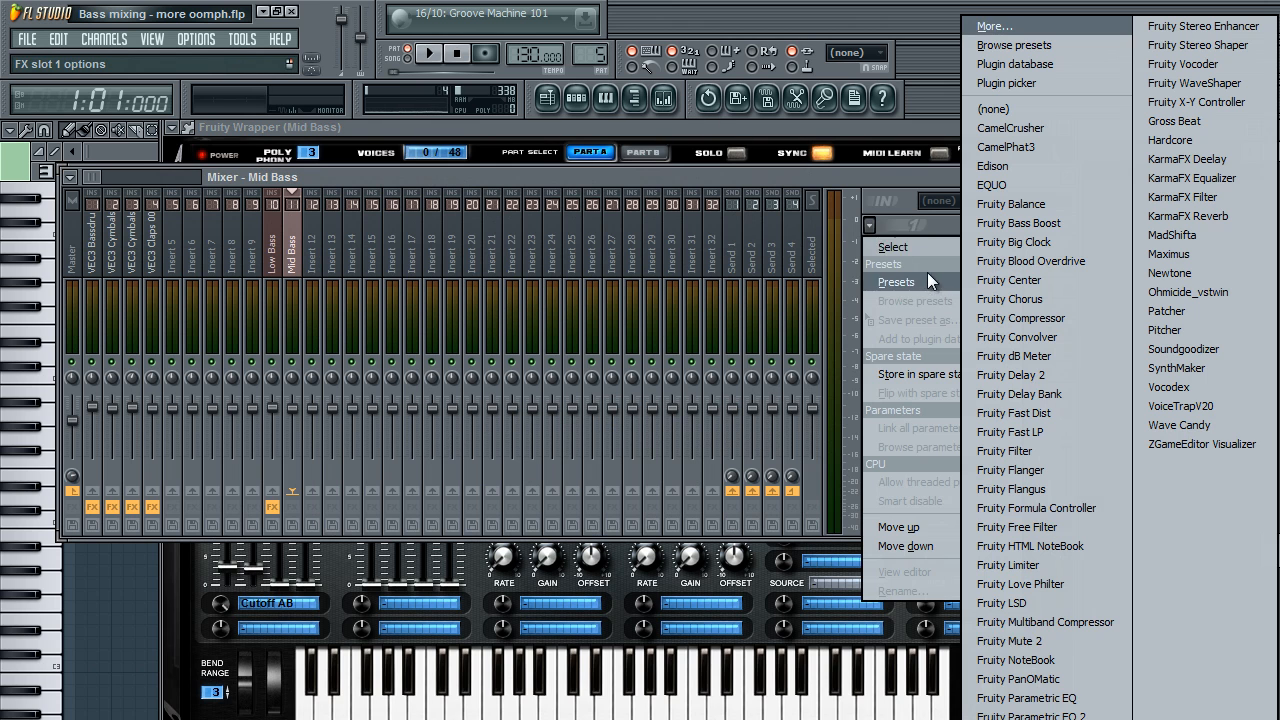
click(1094, 716)
drag(496, 305, 494, 340)
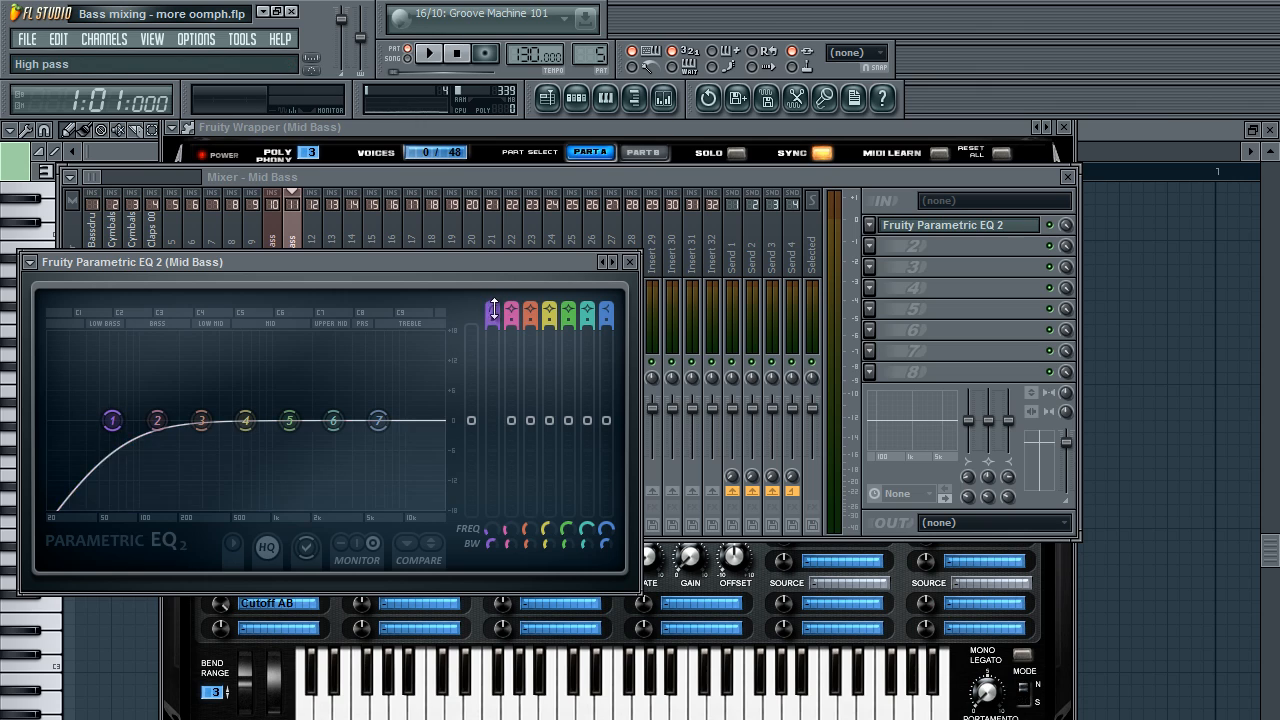
drag(116, 428, 160, 441)
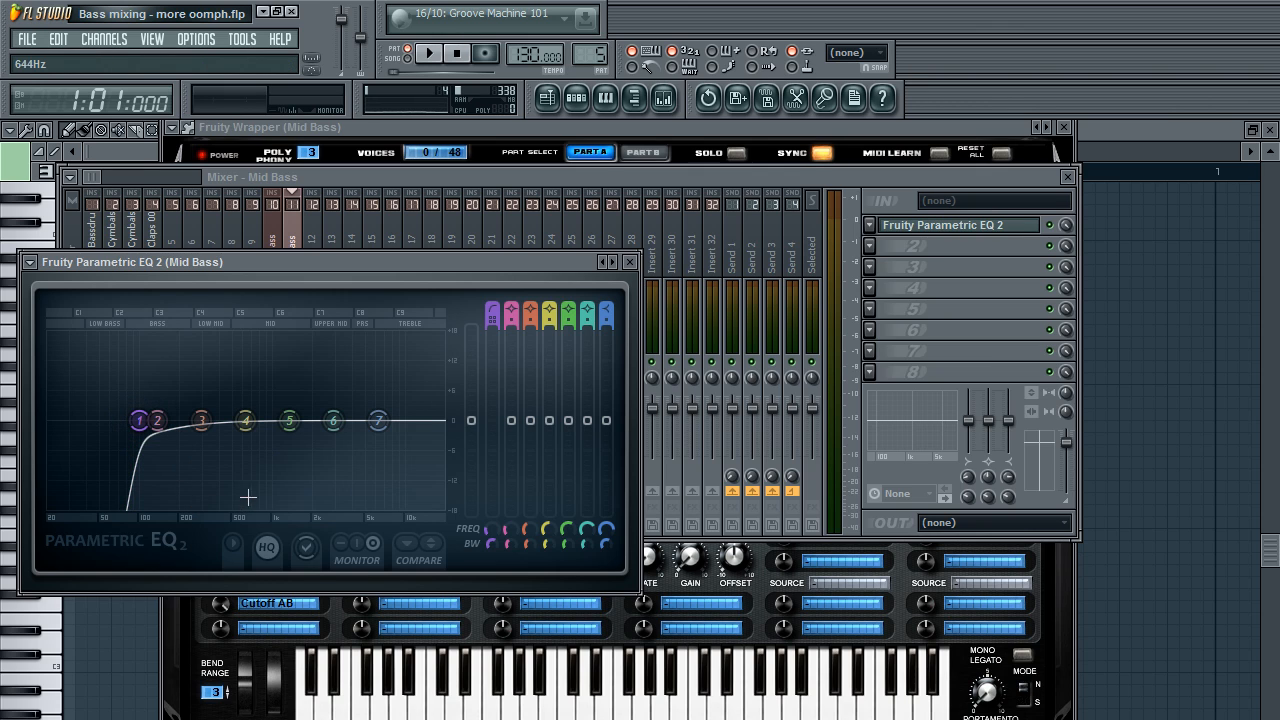
- Lower the Mid Bass high-pass to about 89 Hz, boost bands 2 to 5 slightly and cut bands 6 and 7
drag(176, 428, 170, 414)
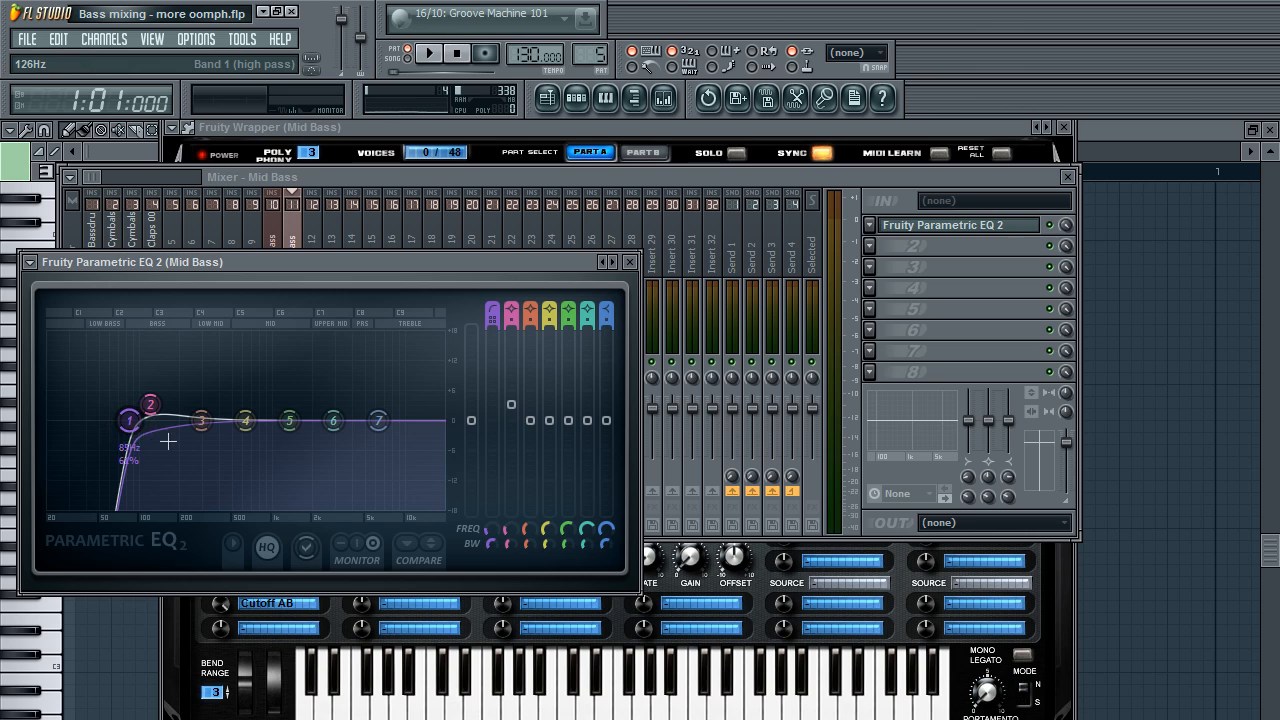
drag(205, 426, 158, 417)
drag(245, 434, 375, 478)
drag(378, 420, 371, 474)
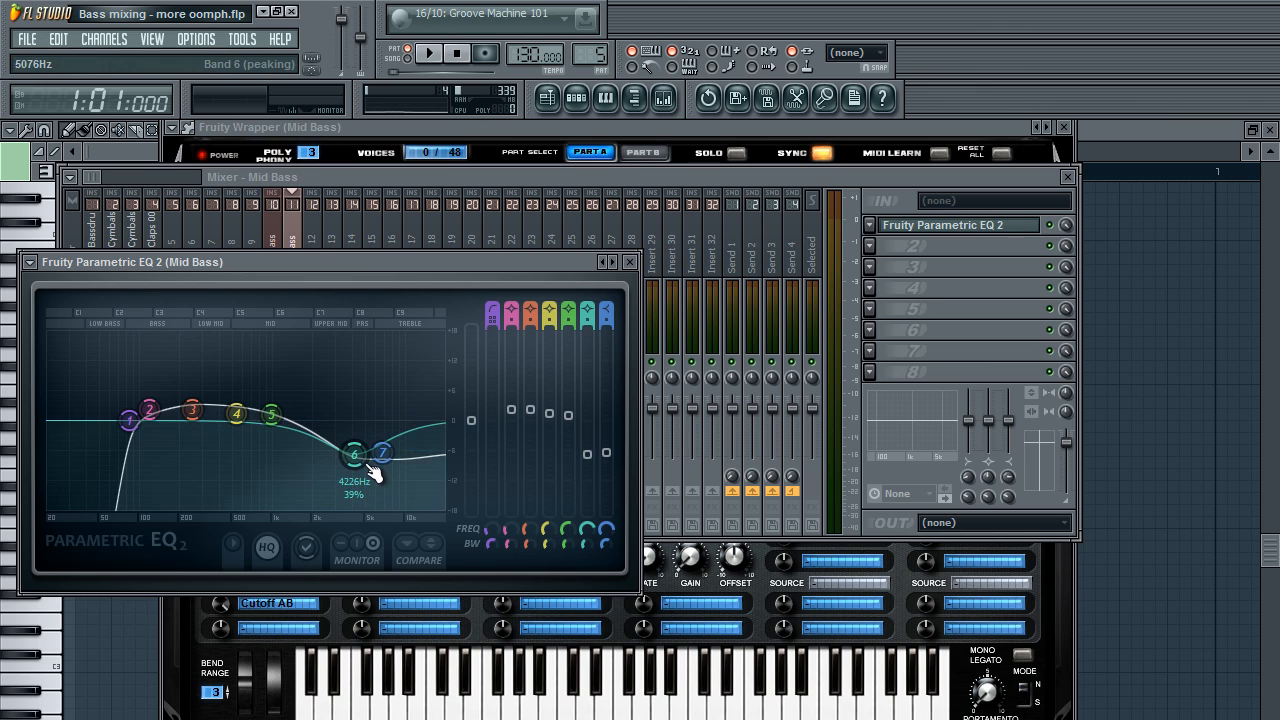
- Play the Mid Bass to check its sound and synthesizer settings, and fine-tune EQ band 6 to about 3452 Hz
key(space)
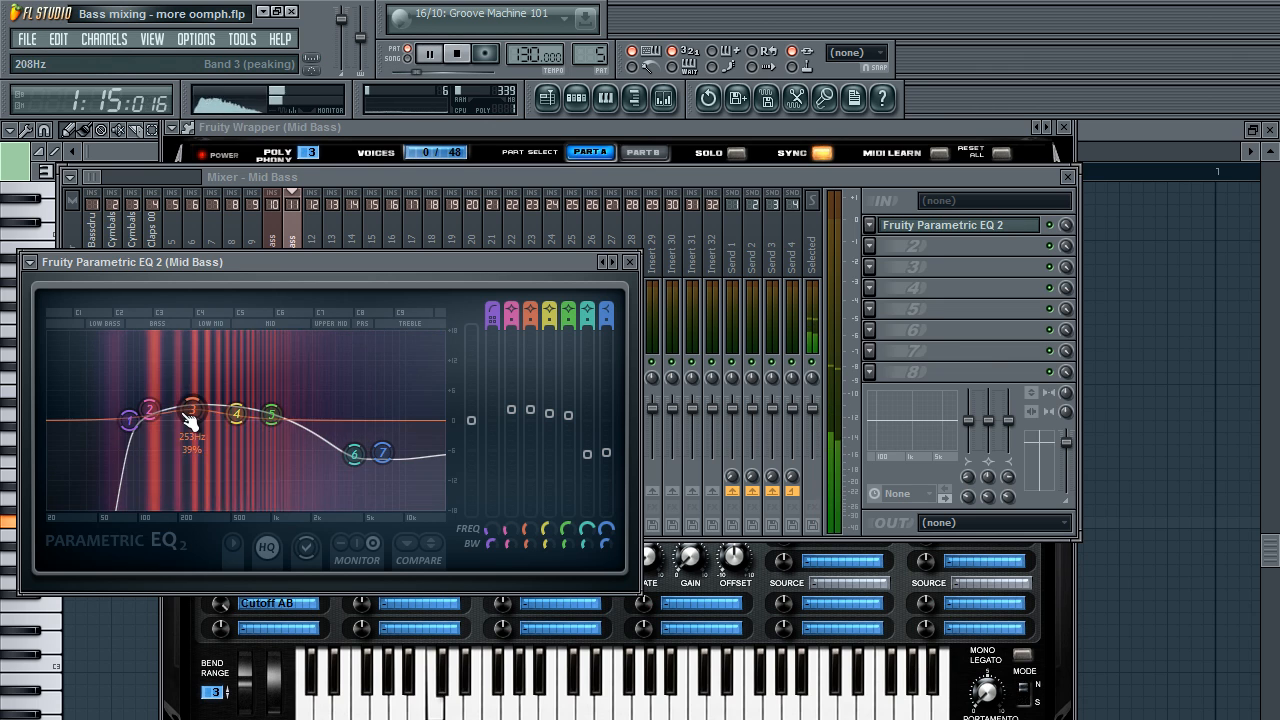
mouse_move(354, 454)
mouse_down()
mouse_move(329, 423)
mouse_move(374, 464)
mouse_move(357, 449)
mouse_move(367, 454)
mouse_up()
click(188, 625)
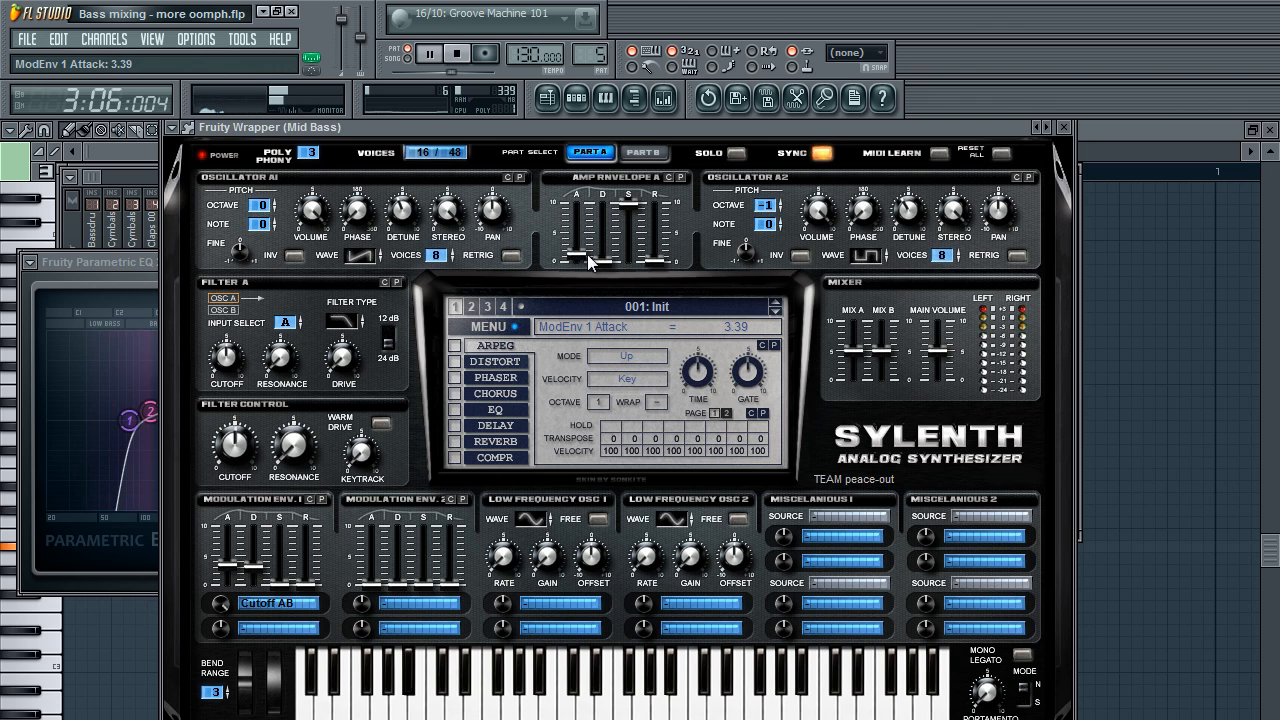
key(space)
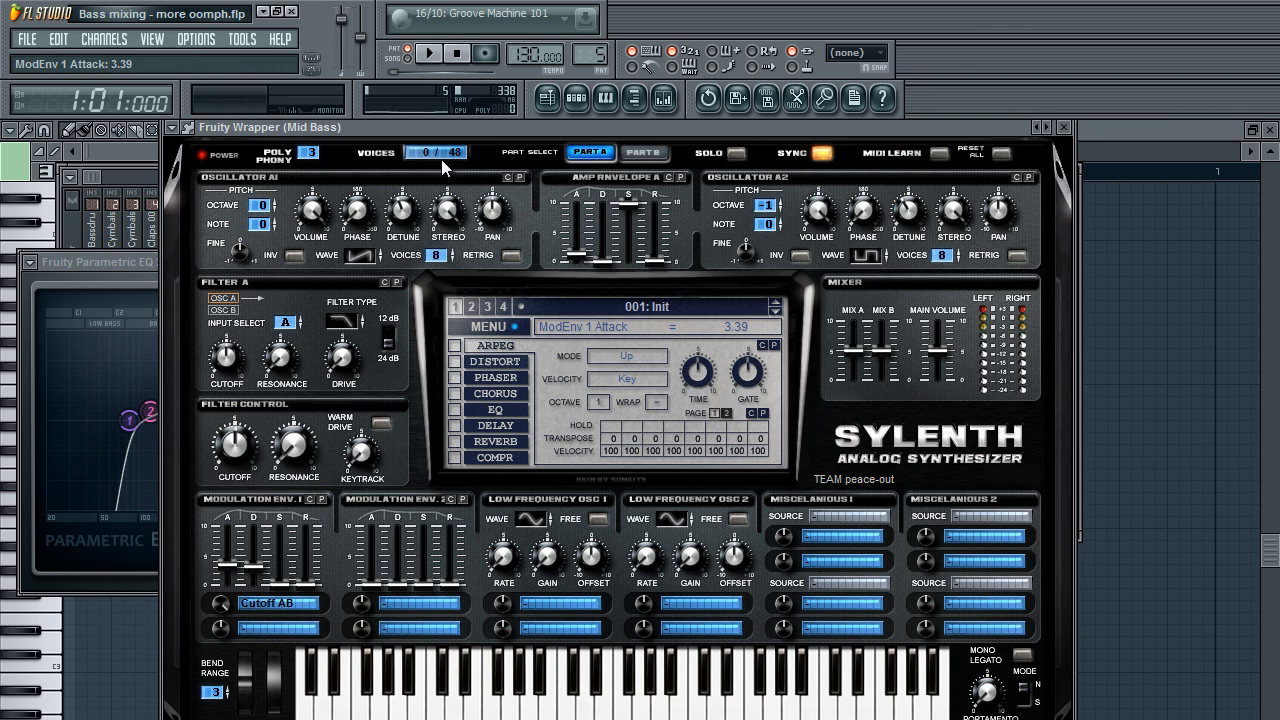
click(163, 280)
drag(322, 442, 358, 460)
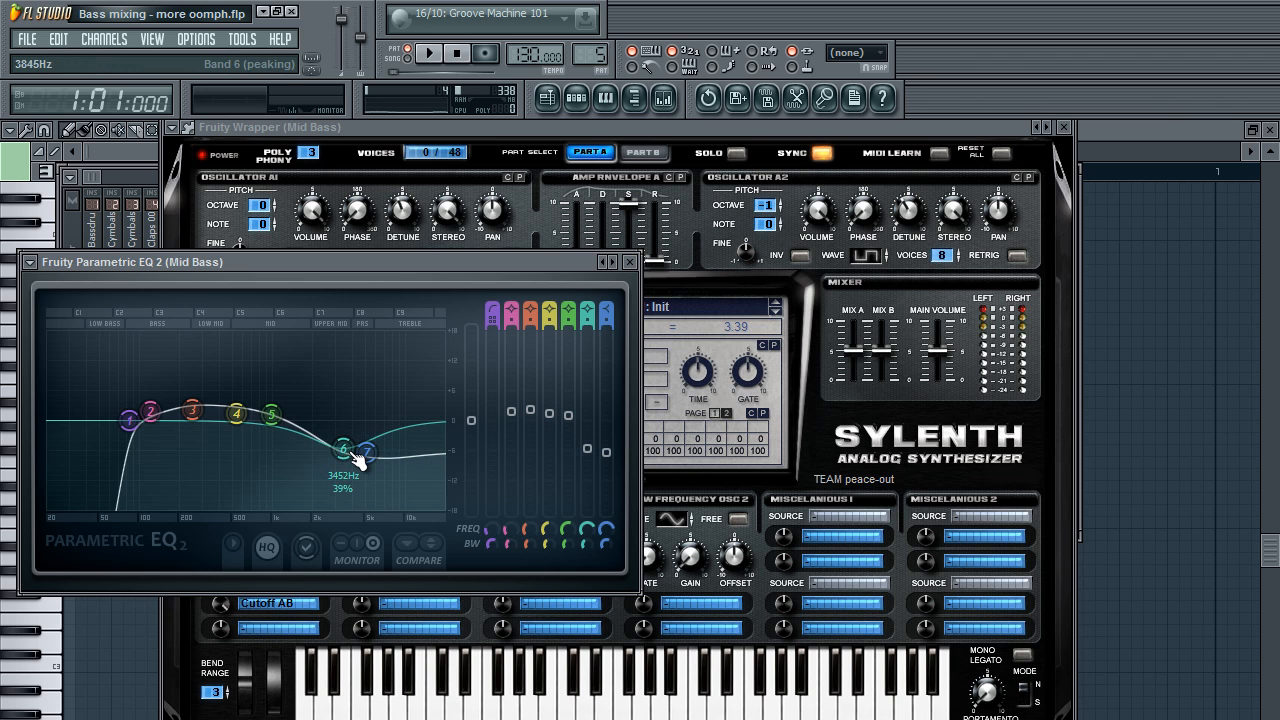
- Close the Mid Bass equalizer and synthesizer windows and unmute the Low Bass channel
click(629, 264)
click(1063, 126)
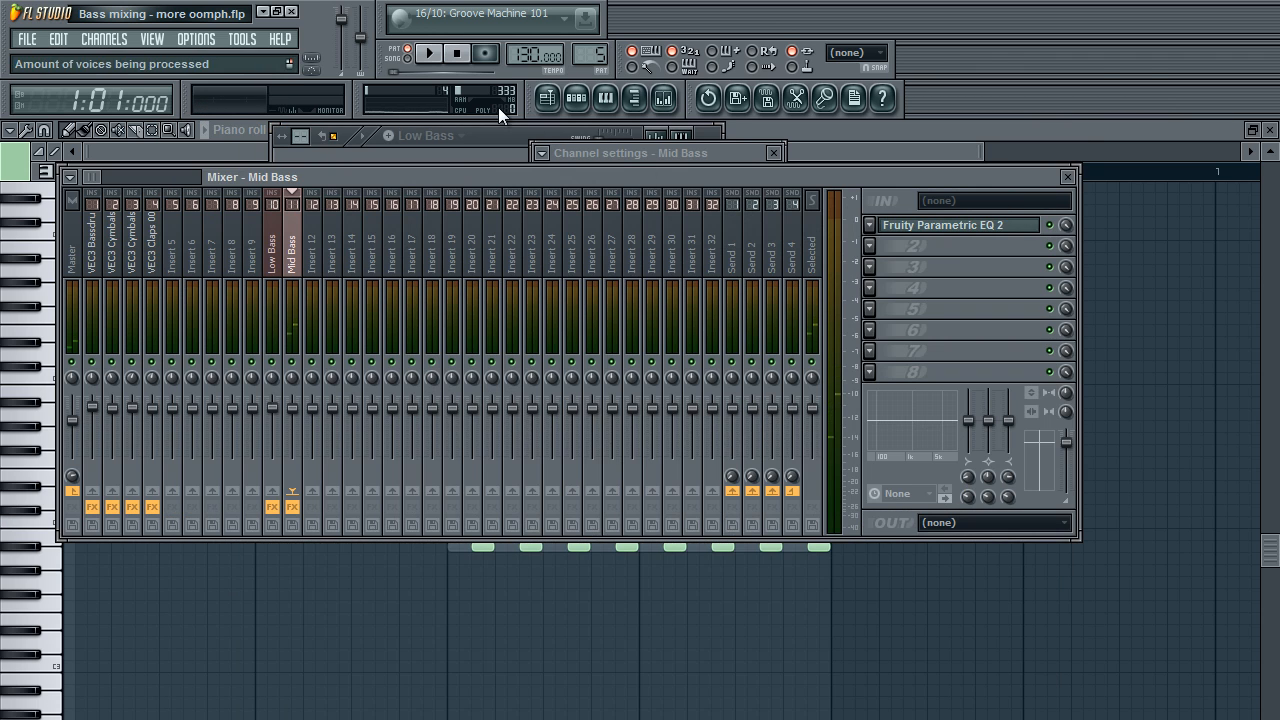
click(485, 135)
click(283, 298)
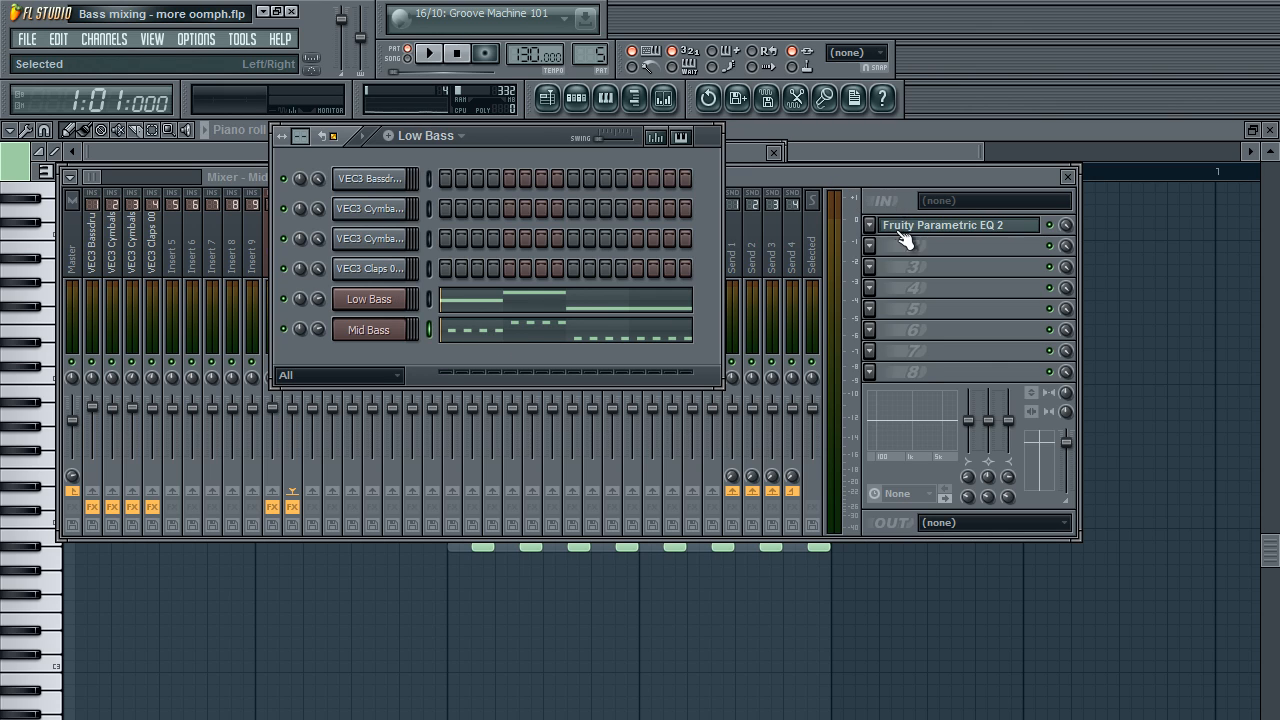
- Examine the equalizer curves of the Mid Bass and Low Bass tracks, and return to the Mid Bass piano roll
click(973, 235)
click(278, 238)
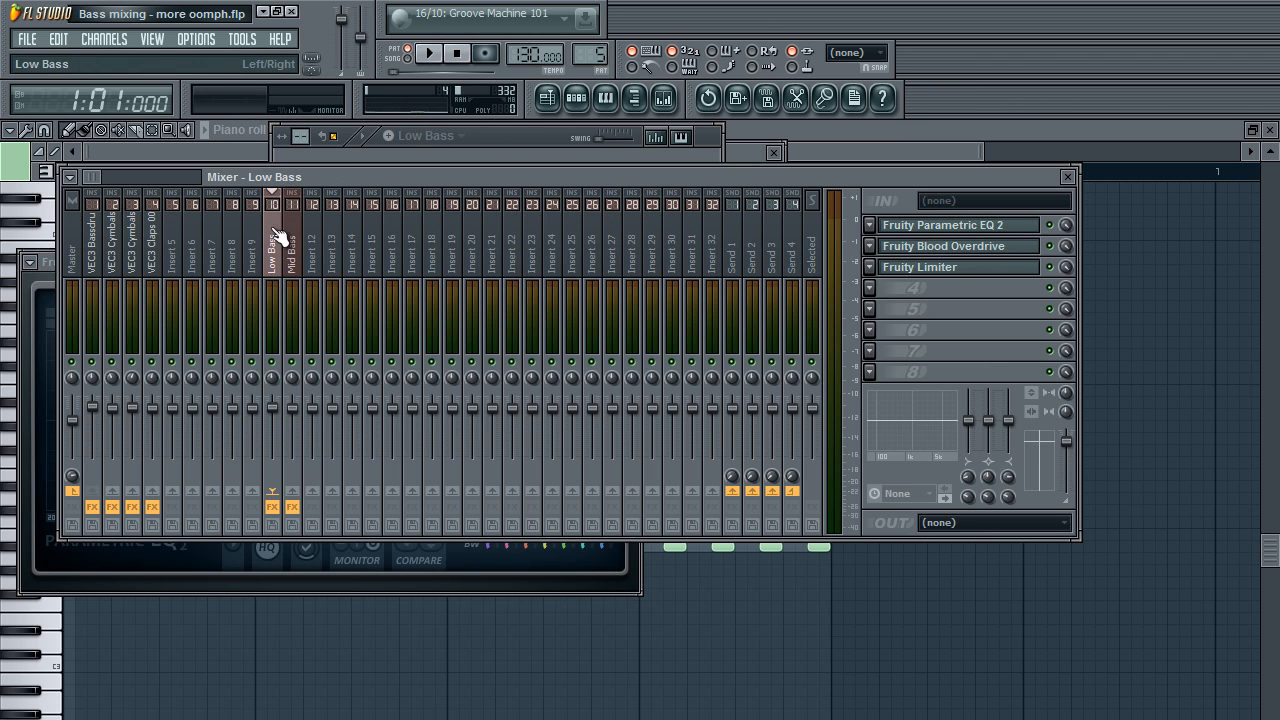
click(923, 225)
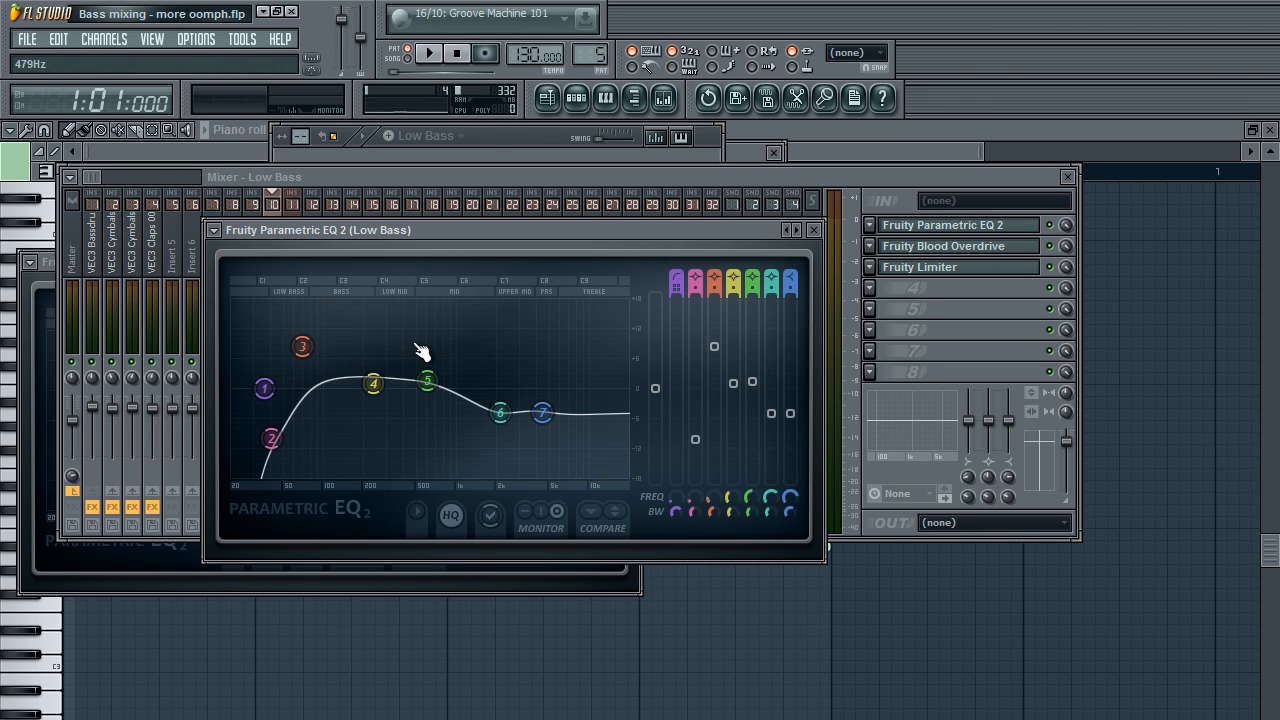
click(814, 231)
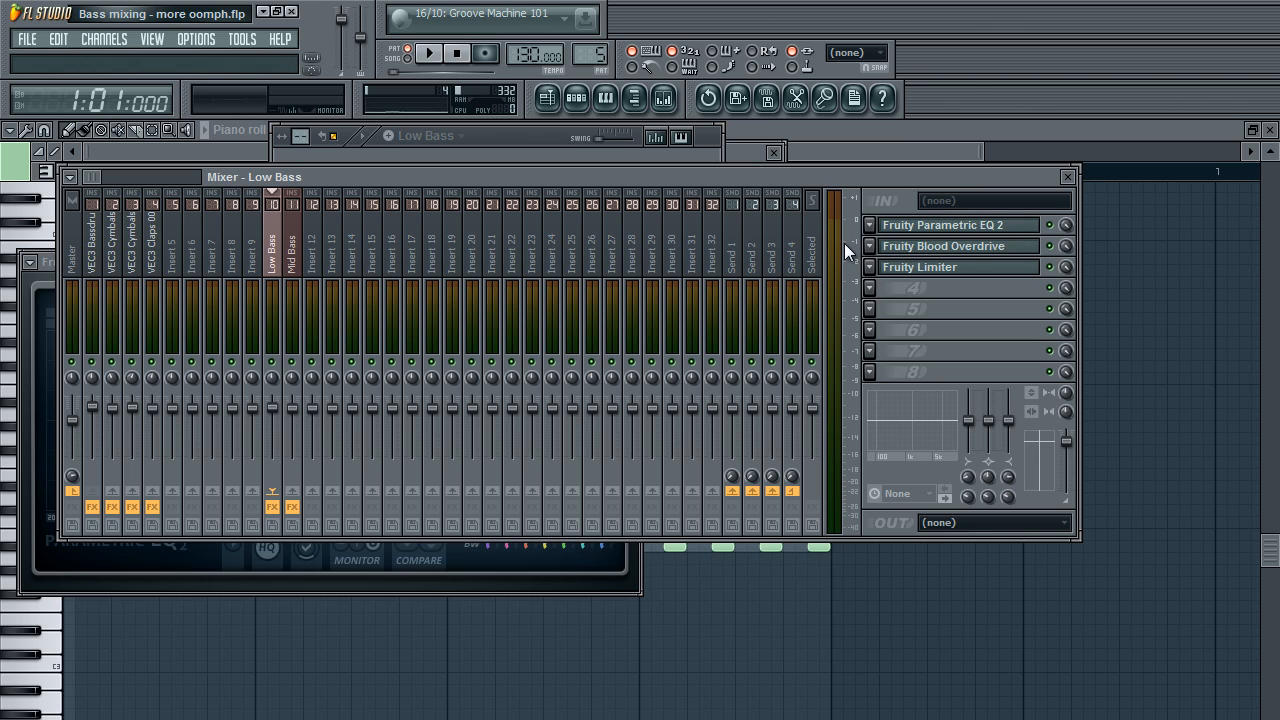
click(776, 155)
click(755, 155)
scroll(210, 408, up, 1)
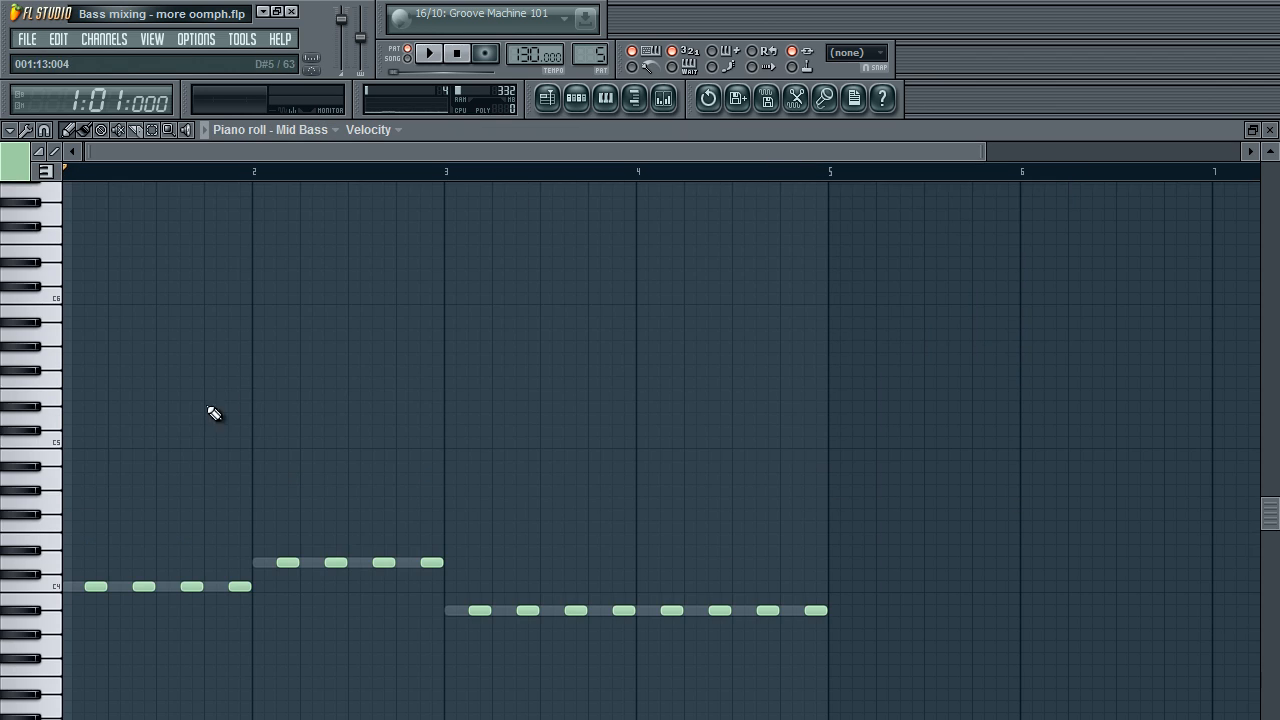
- Look over the Mid Bass notes in the piano roll, and briefly open its synthesizer from the step sequencer
drag(578, 155, 612, 155)
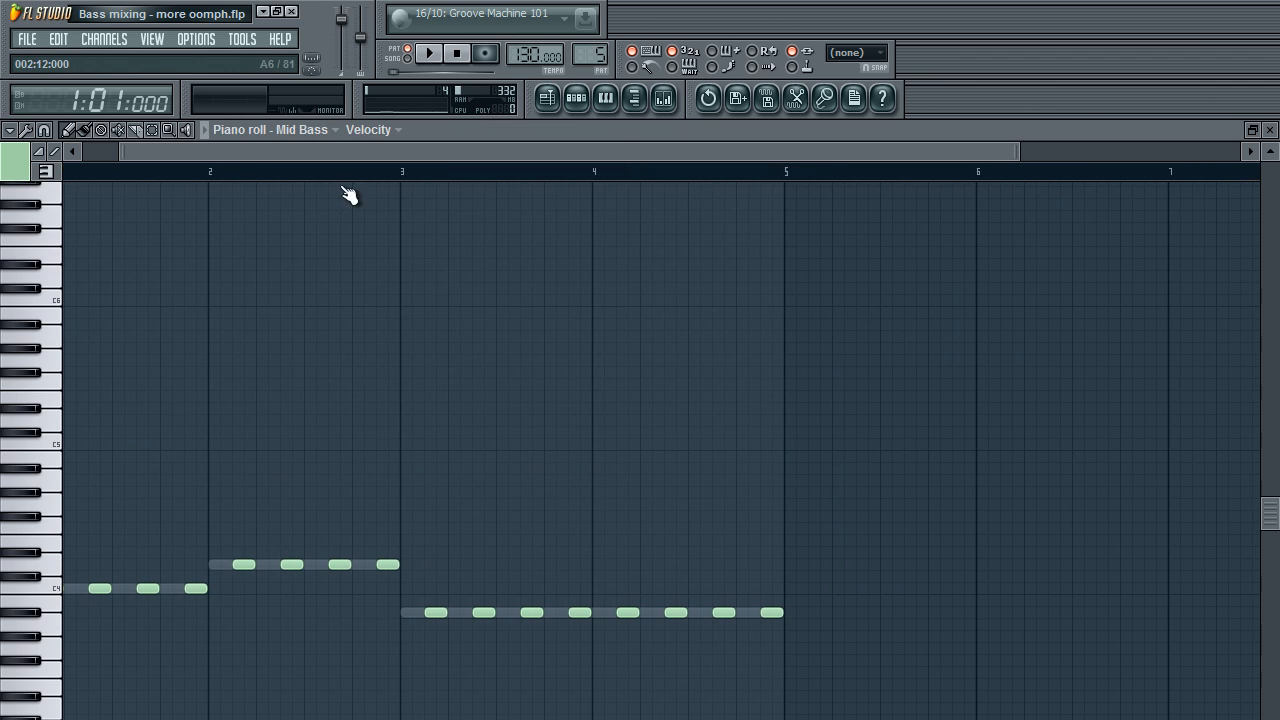
scroll(337, 155, left, 2)
scroll(223, 366, down, 3)
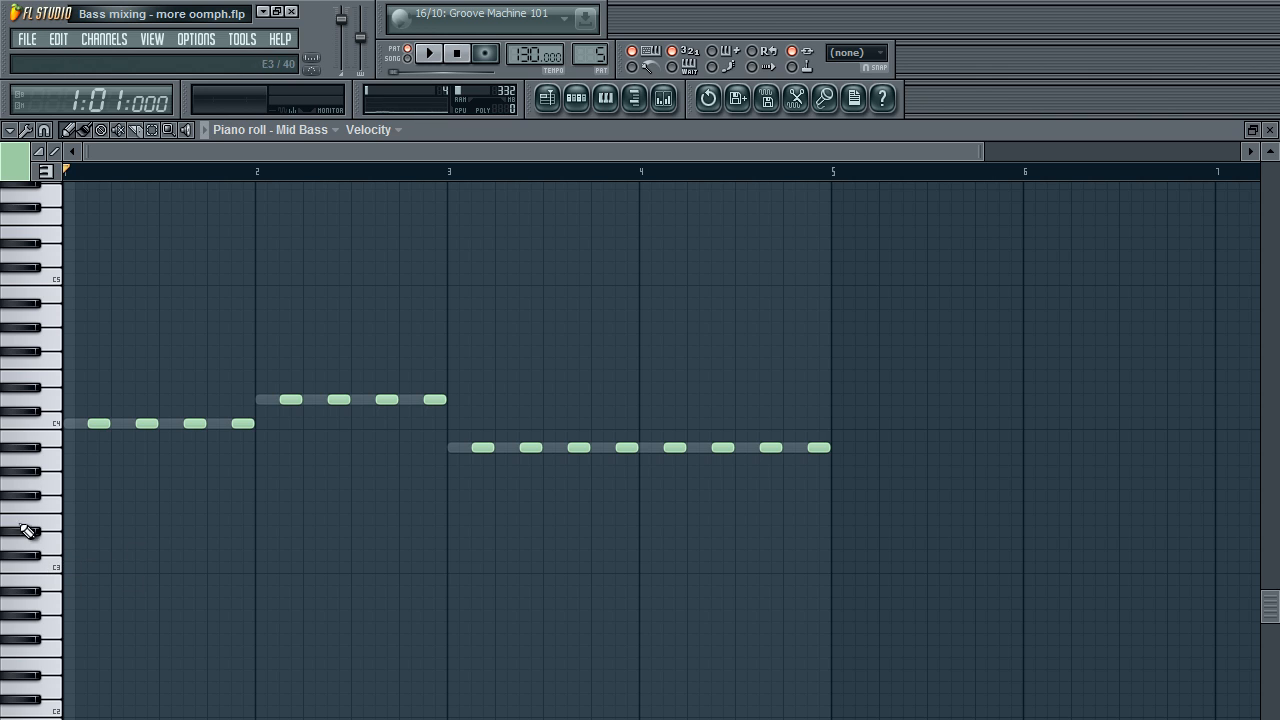
click(578, 98)
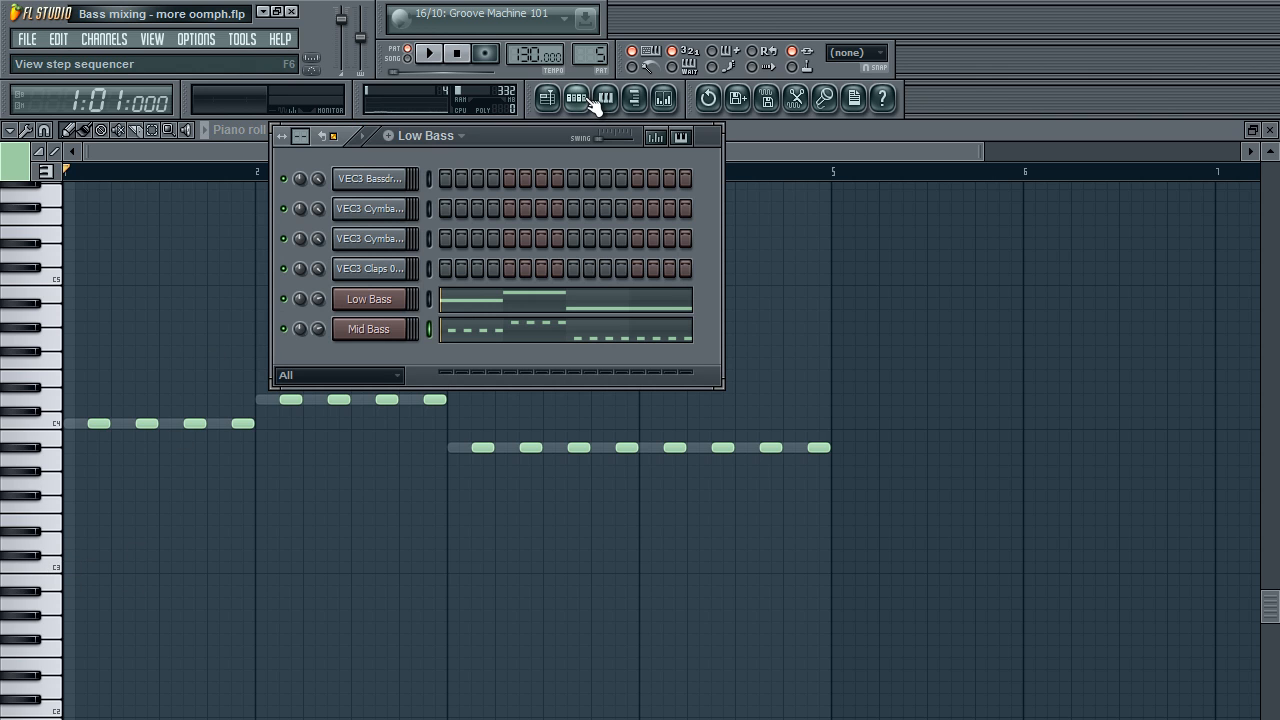
click(395, 326)
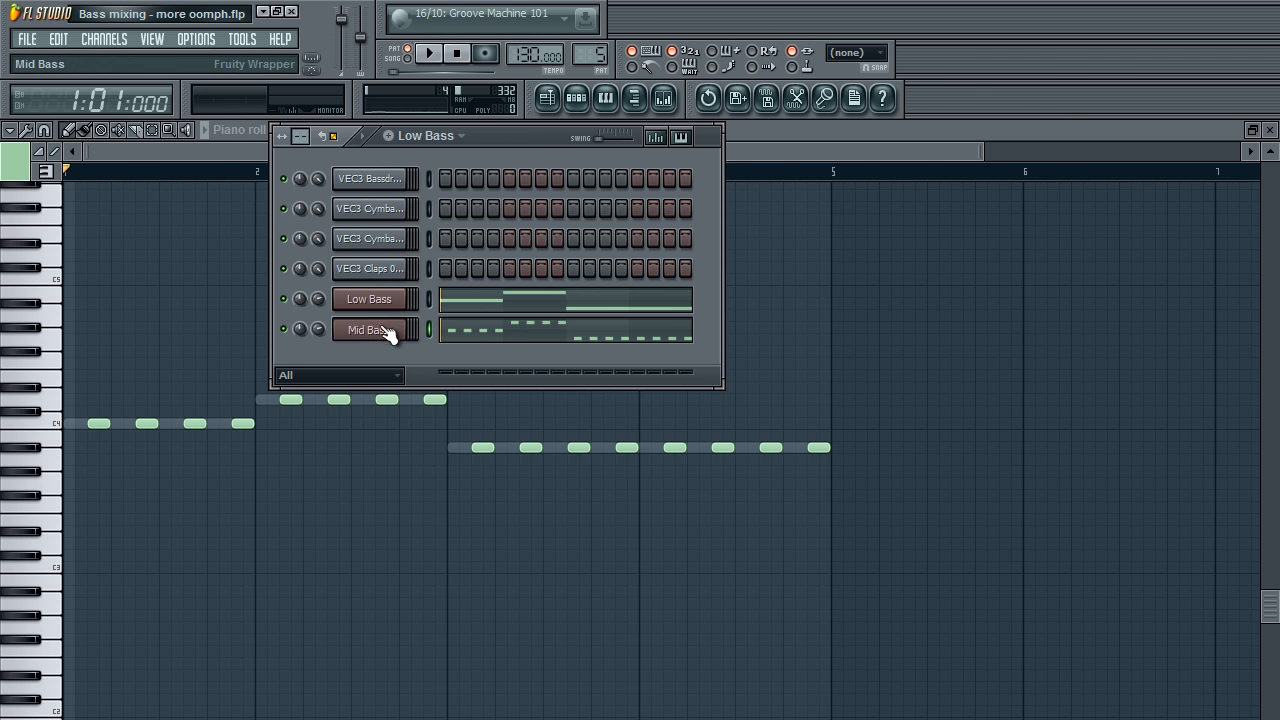
click(1066, 128)
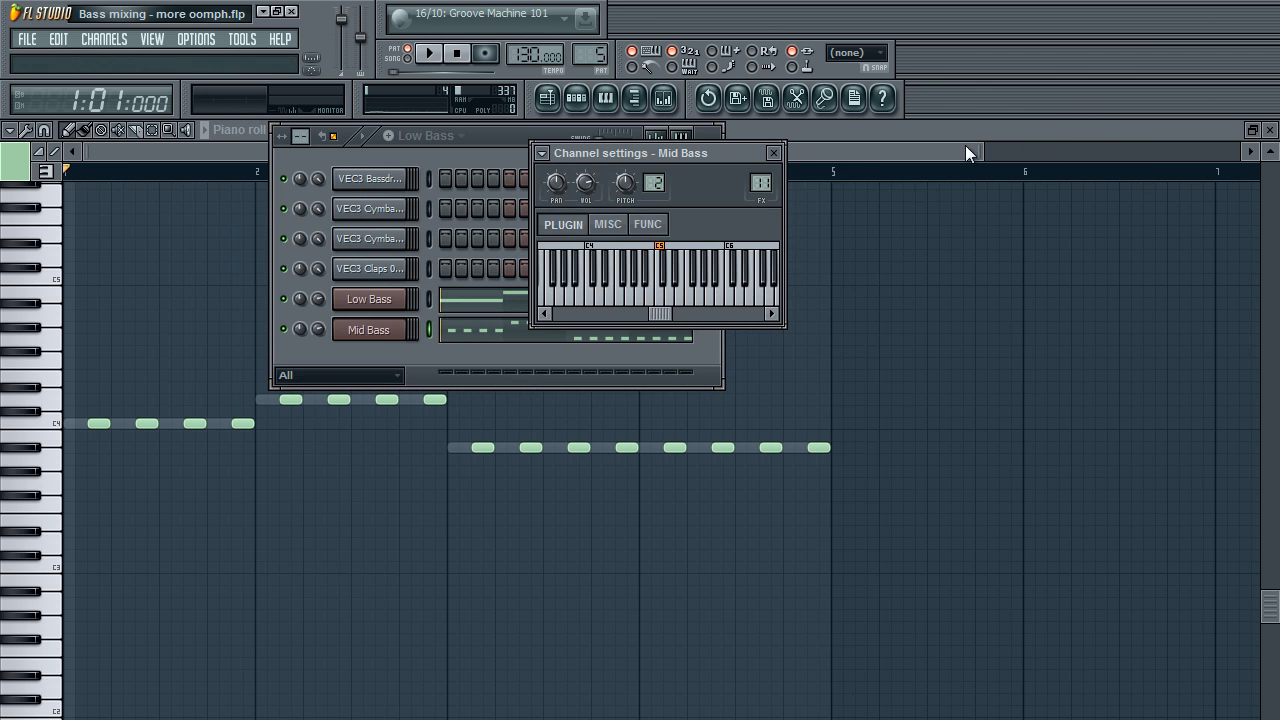
click(772, 152)
- Fill the bassdrum channel with a hit every 4 steps and play the pattern with the Mid Bass mixer track selected
right_click(397, 184)
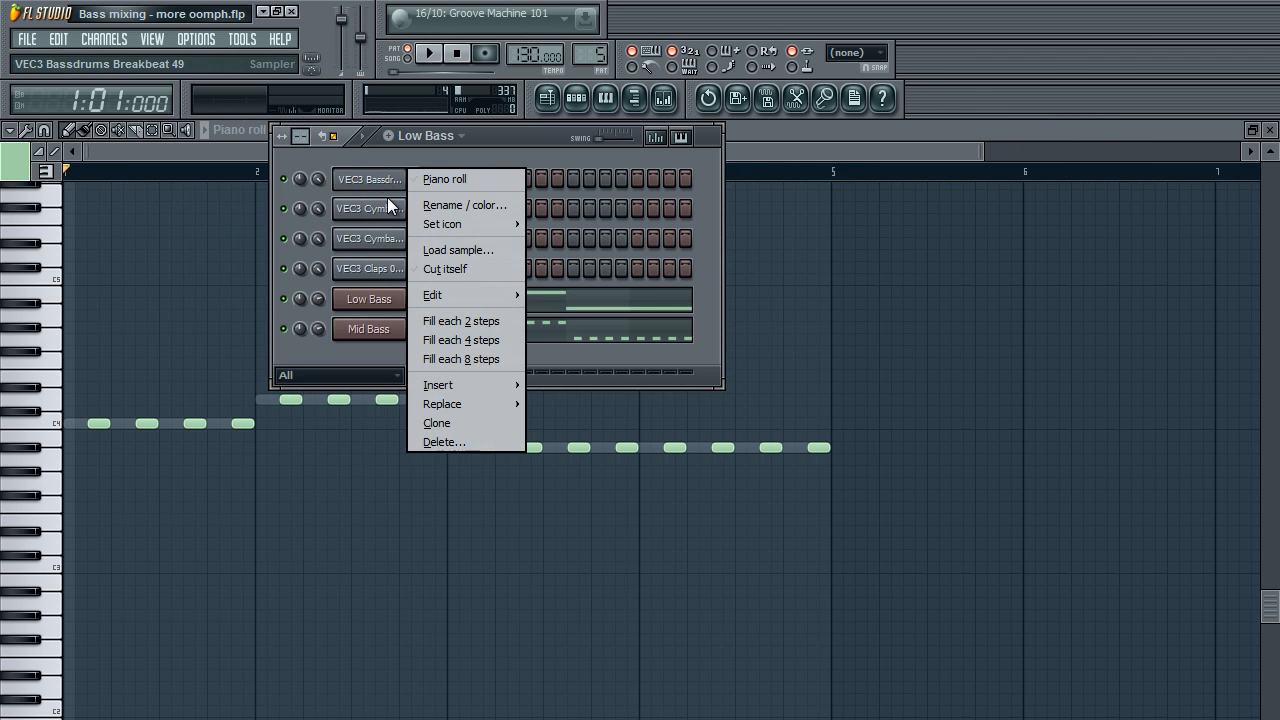
click(454, 333)
click(667, 106)
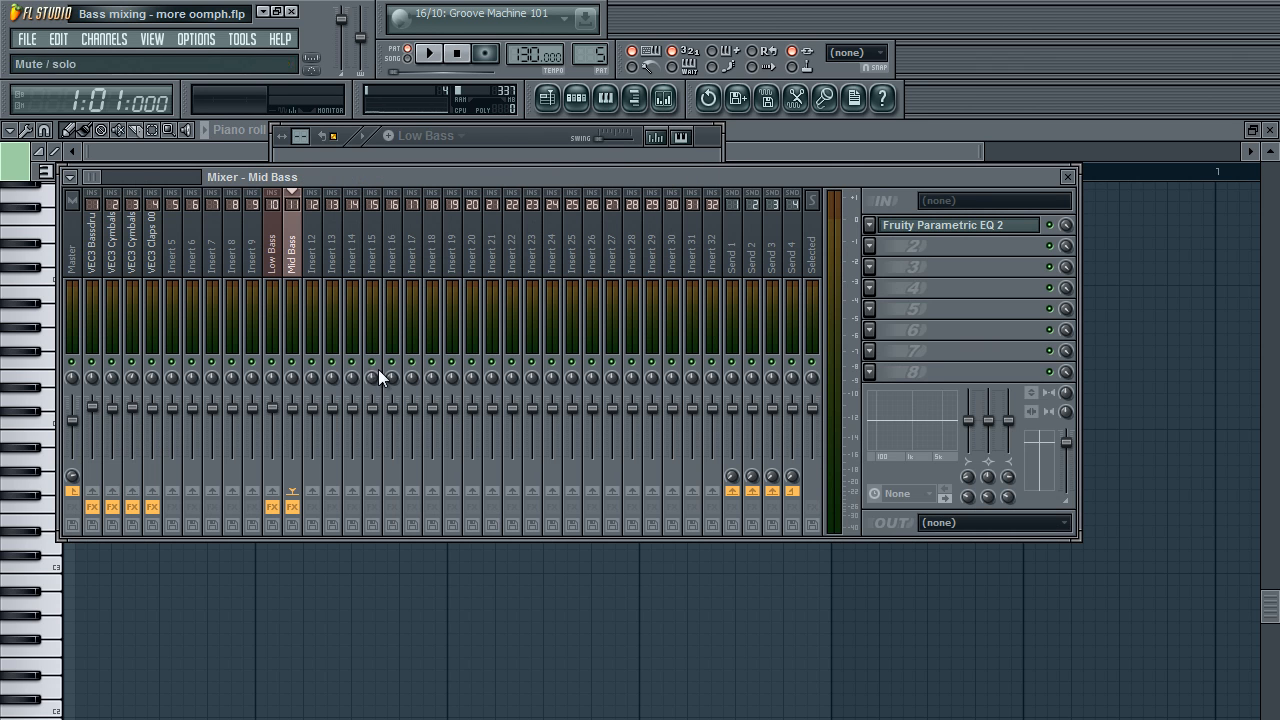
click(279, 271)
click(290, 271)
drag(1001, 177, 1011, 188)
key(space)
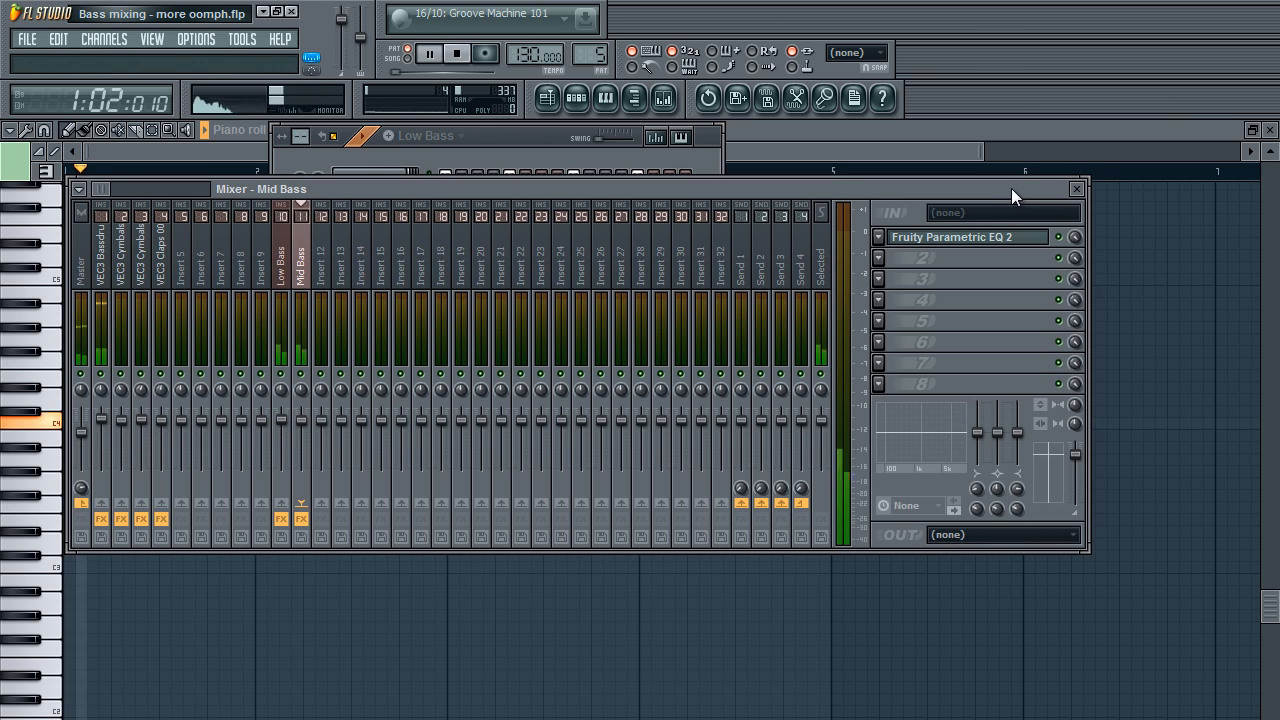
- Lower the Mid Bass fader slightly, and move its EQ band 5 to about 1.7 kHz as a moderate cut
click(281, 421)
drag(300, 421, 300, 424)
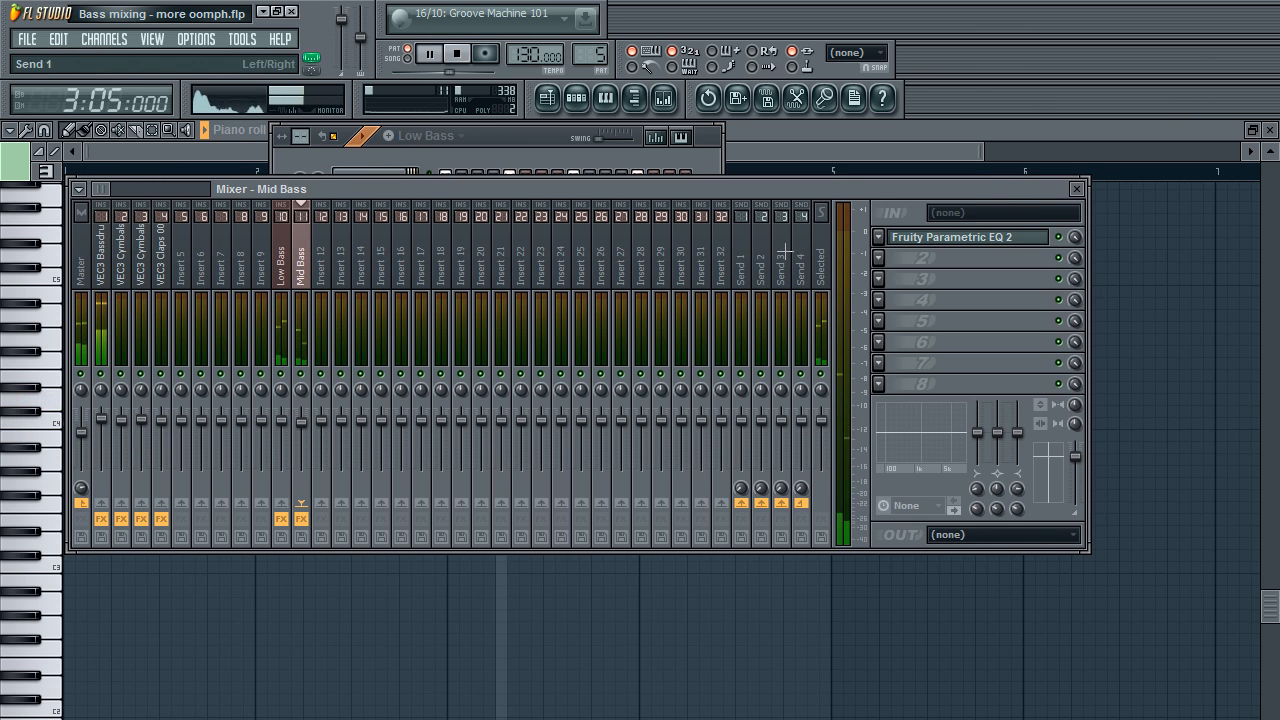
click(928, 241)
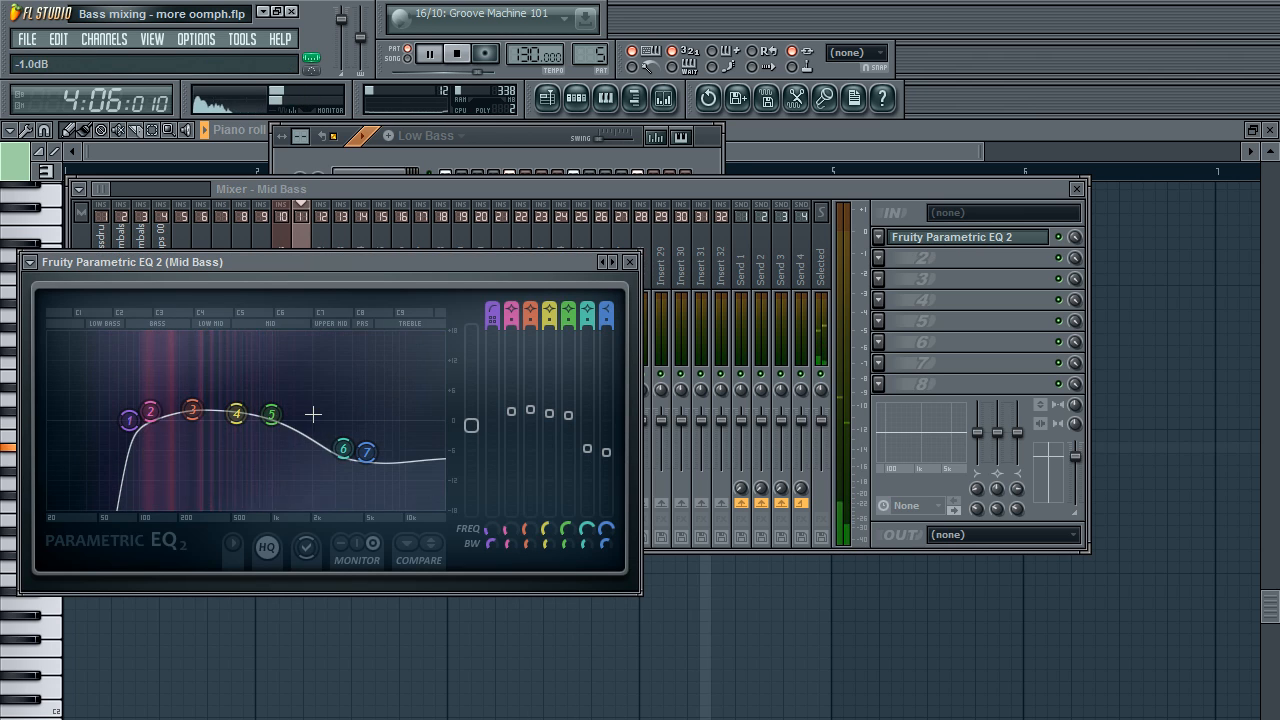
drag(271, 416, 314, 453)
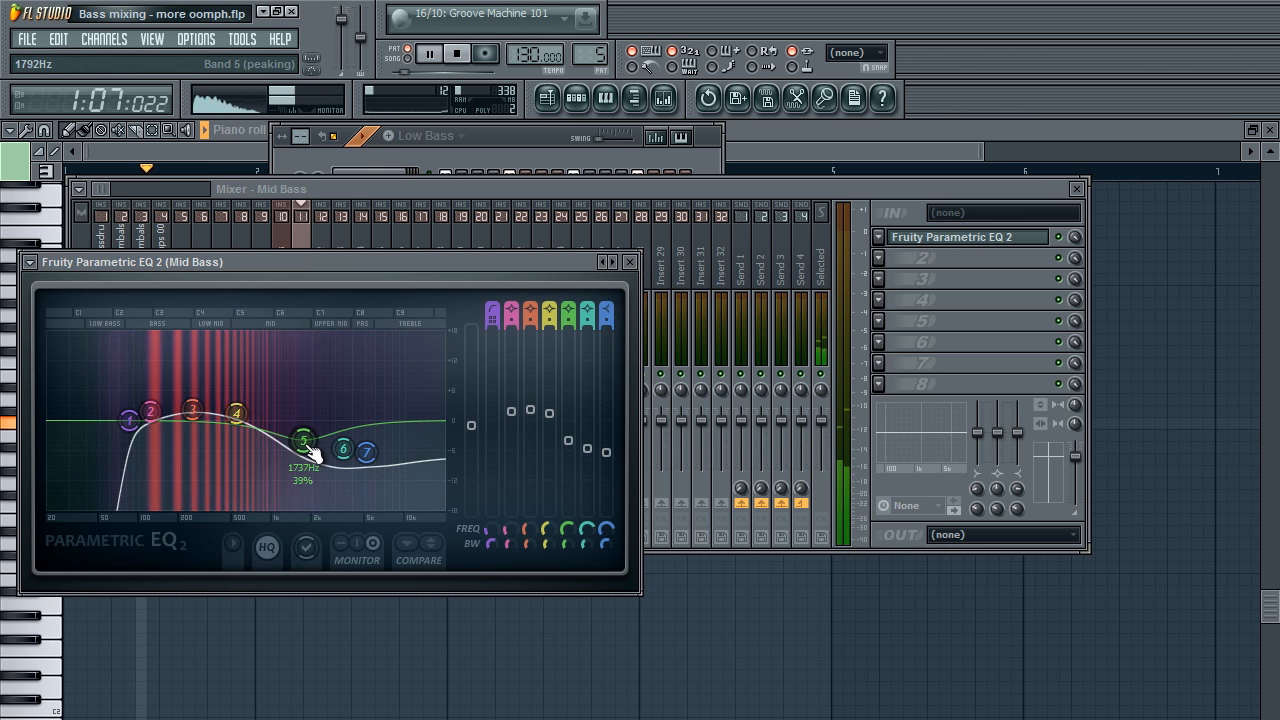
- Raise the Mid Bass mixer track's level to about 3.3 dB (115%)
click(286, 241)
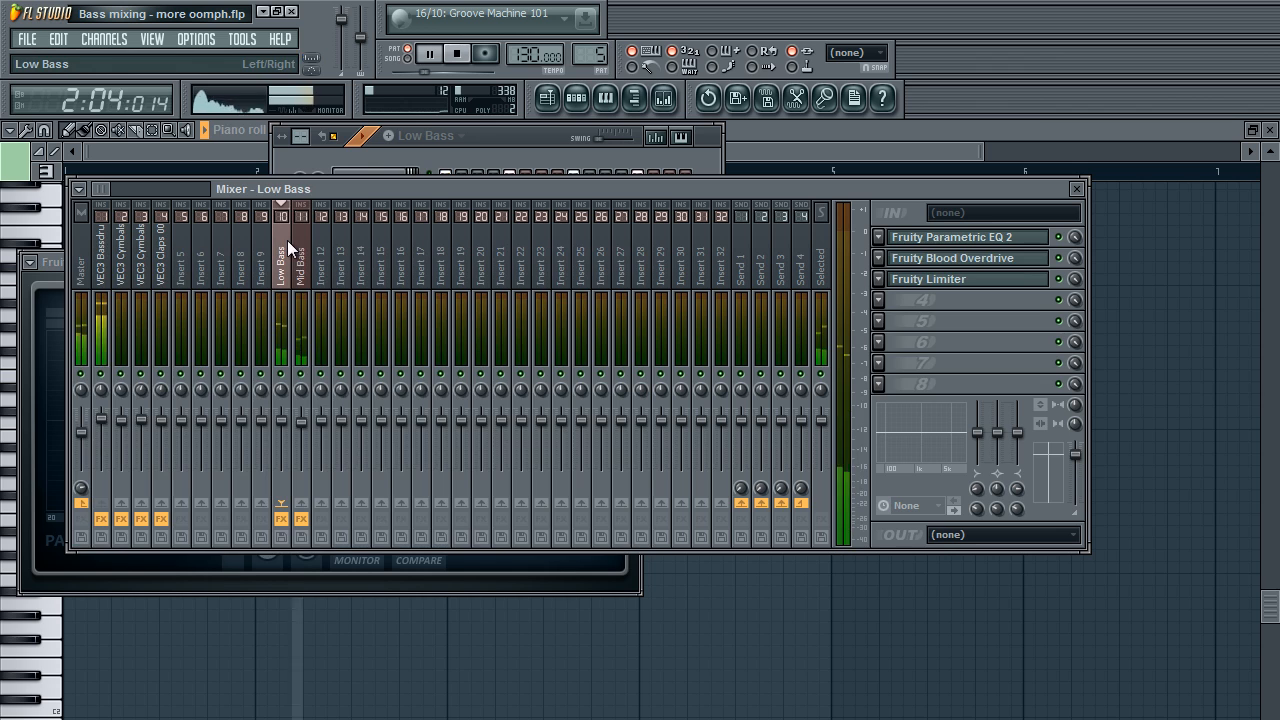
click(306, 428)
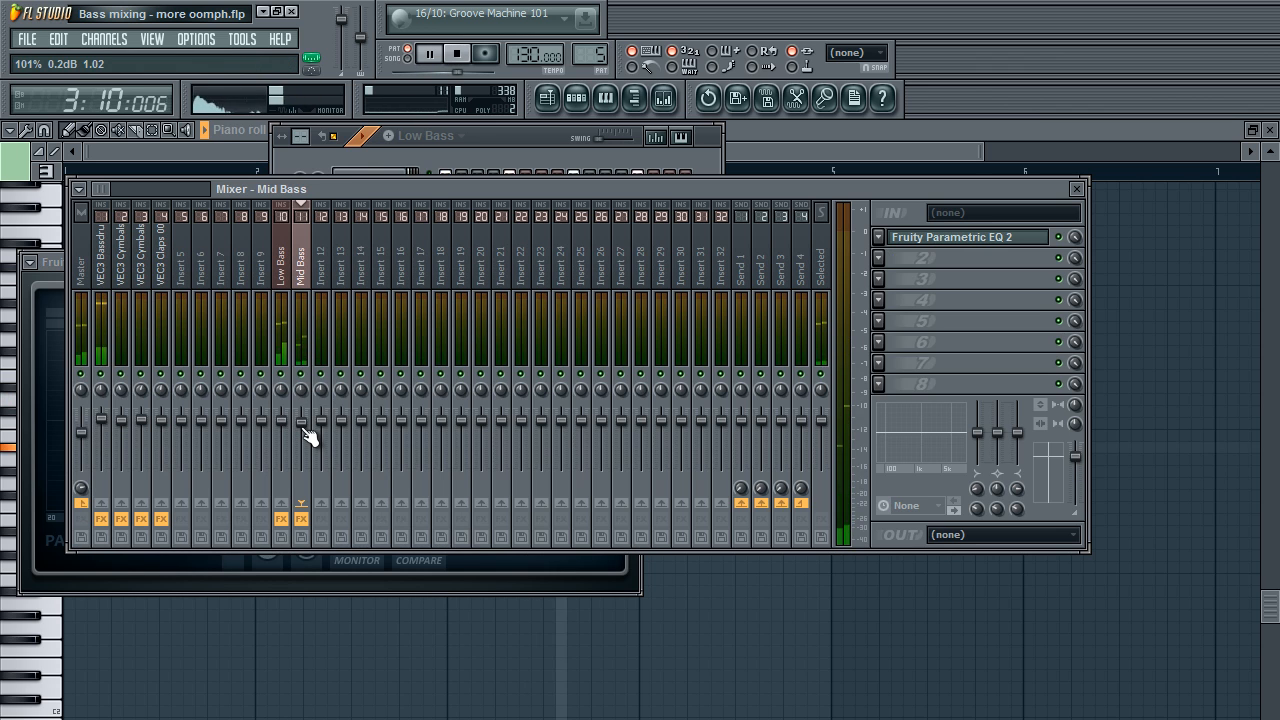
drag(303, 430, 310, 376)
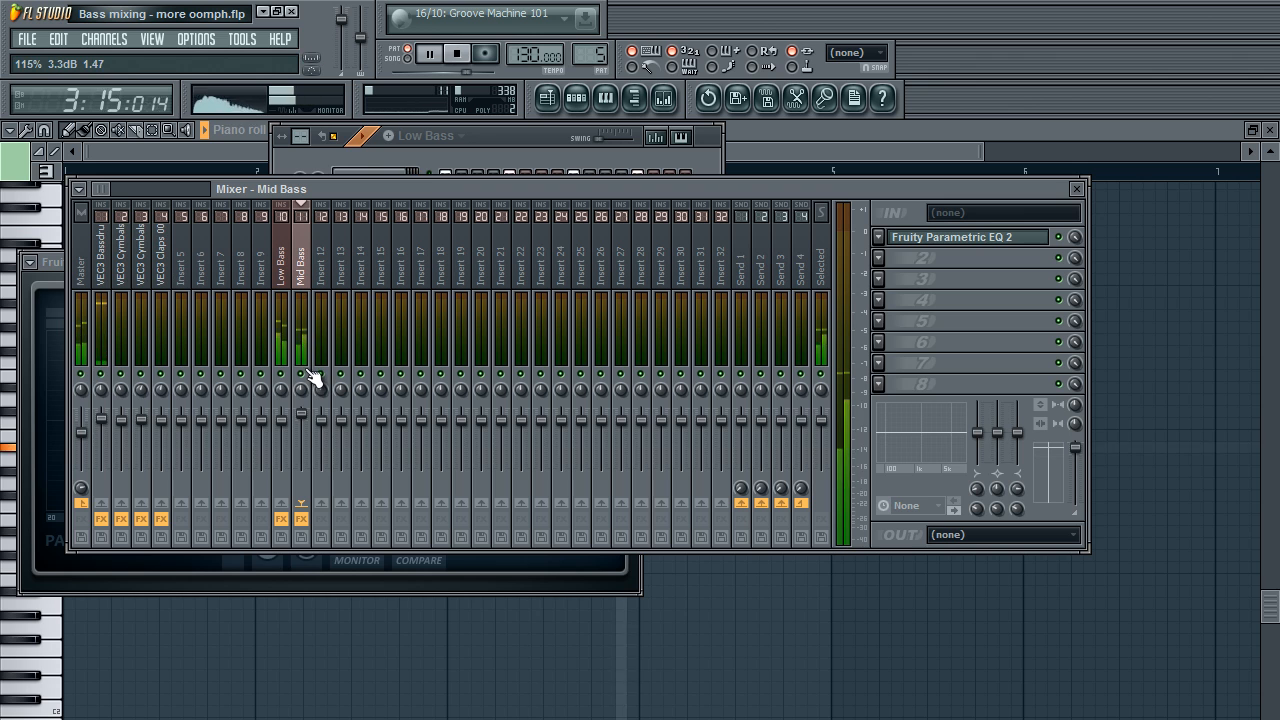
- Check the Oscillator A1 volume and stereo settings of the Mid Bass synthesizer during playback, and stop the pattern
click(463, 140)
click(378, 335)
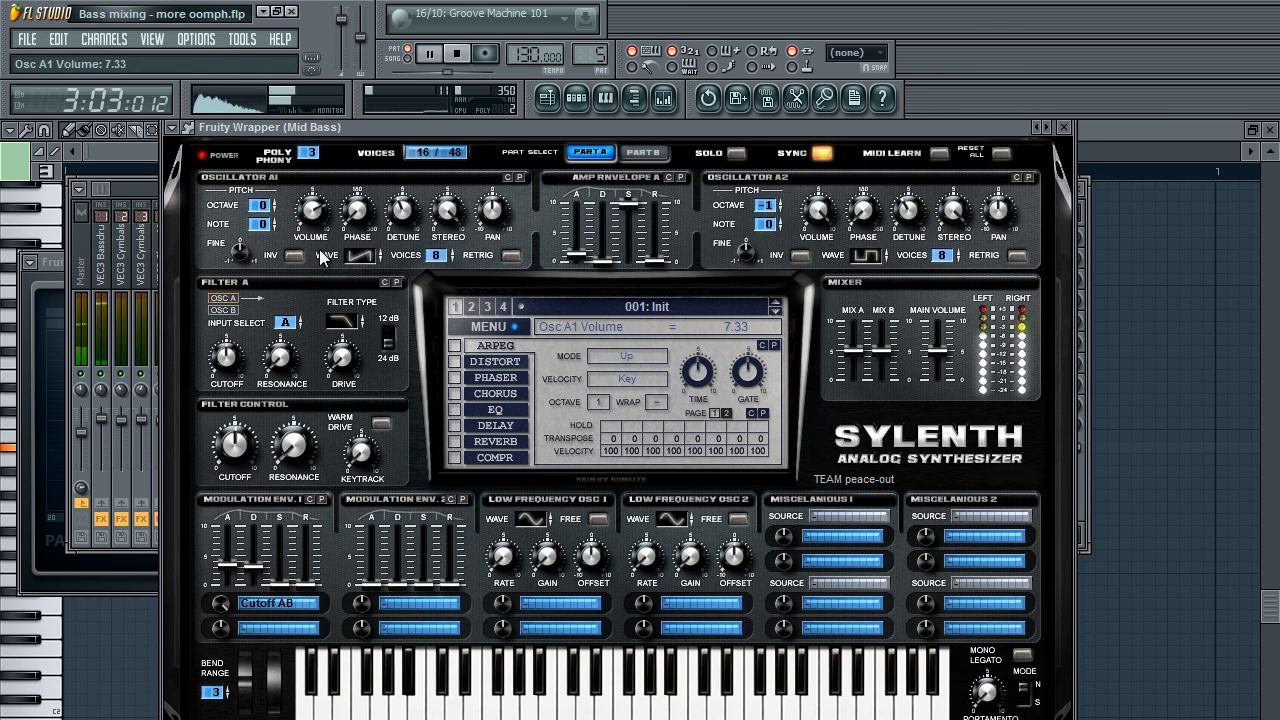
drag(314, 214, 309, 259)
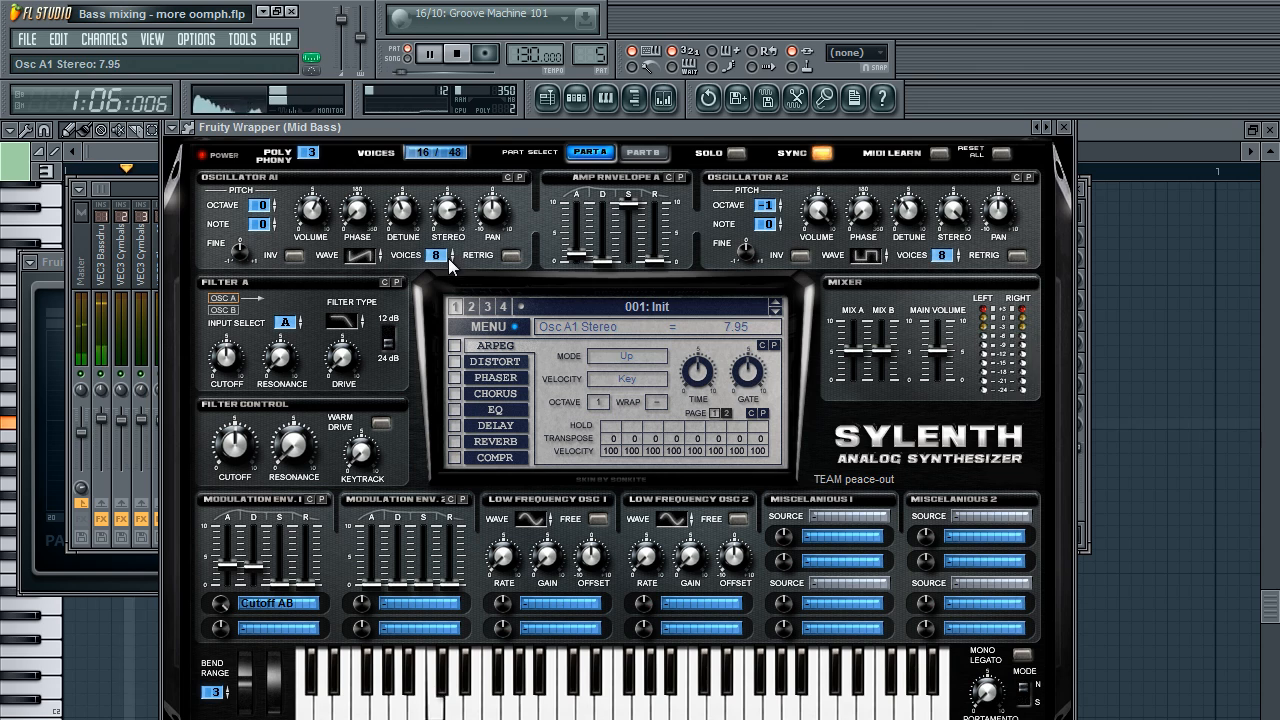
key(space)
- Close the Mid Bass synthesizer, channel settings, mixer and equalizer windows
click(1066, 128)
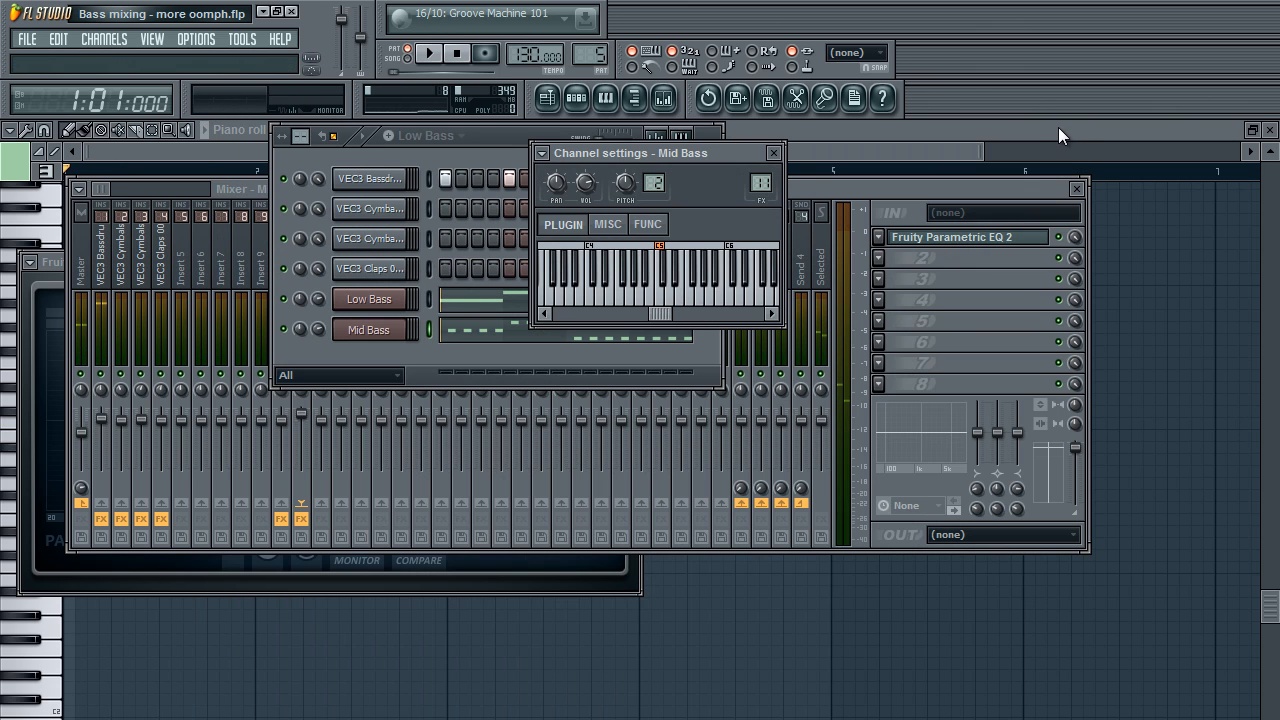
click(773, 153)
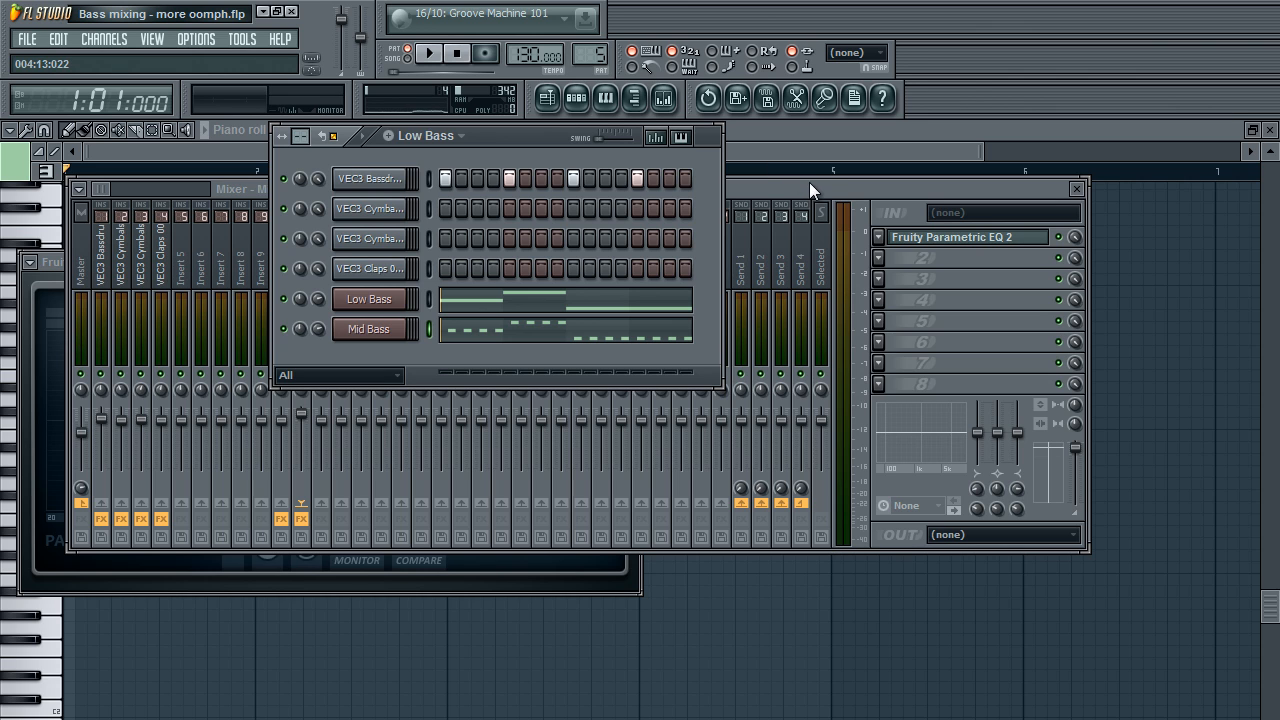
click(1077, 189)
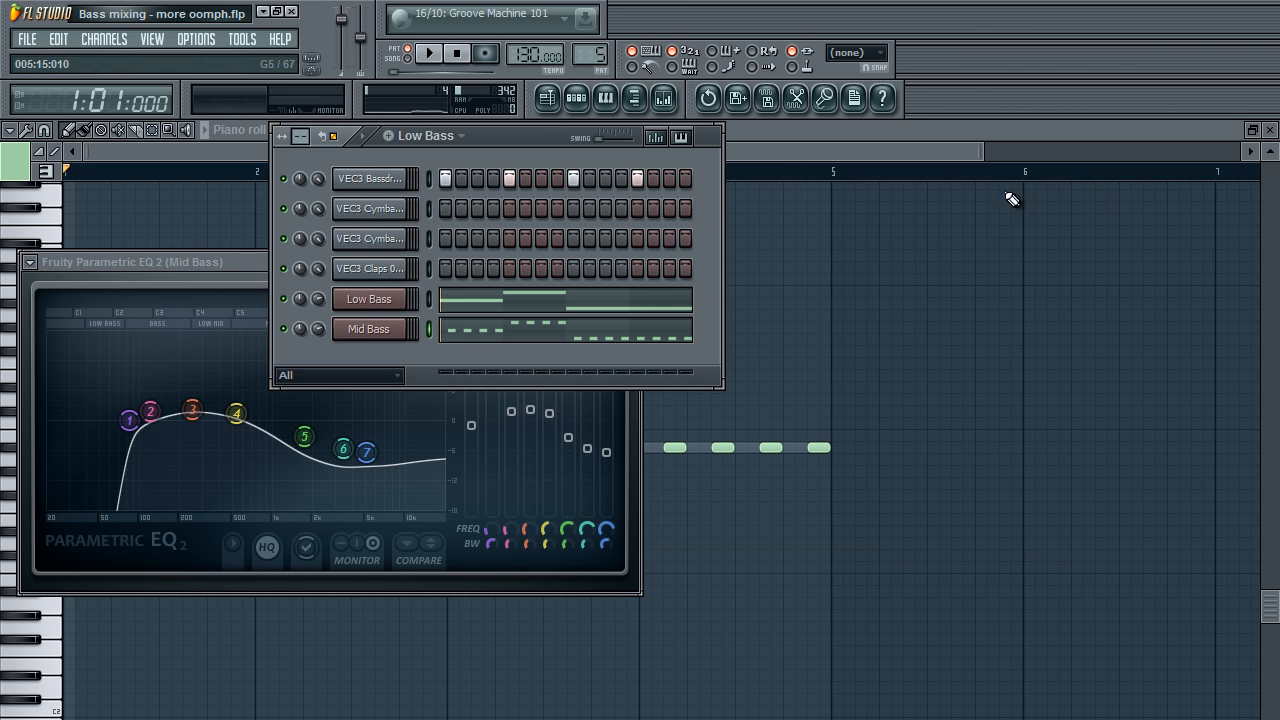
drag(166, 262, 174, 266)
click(635, 266)
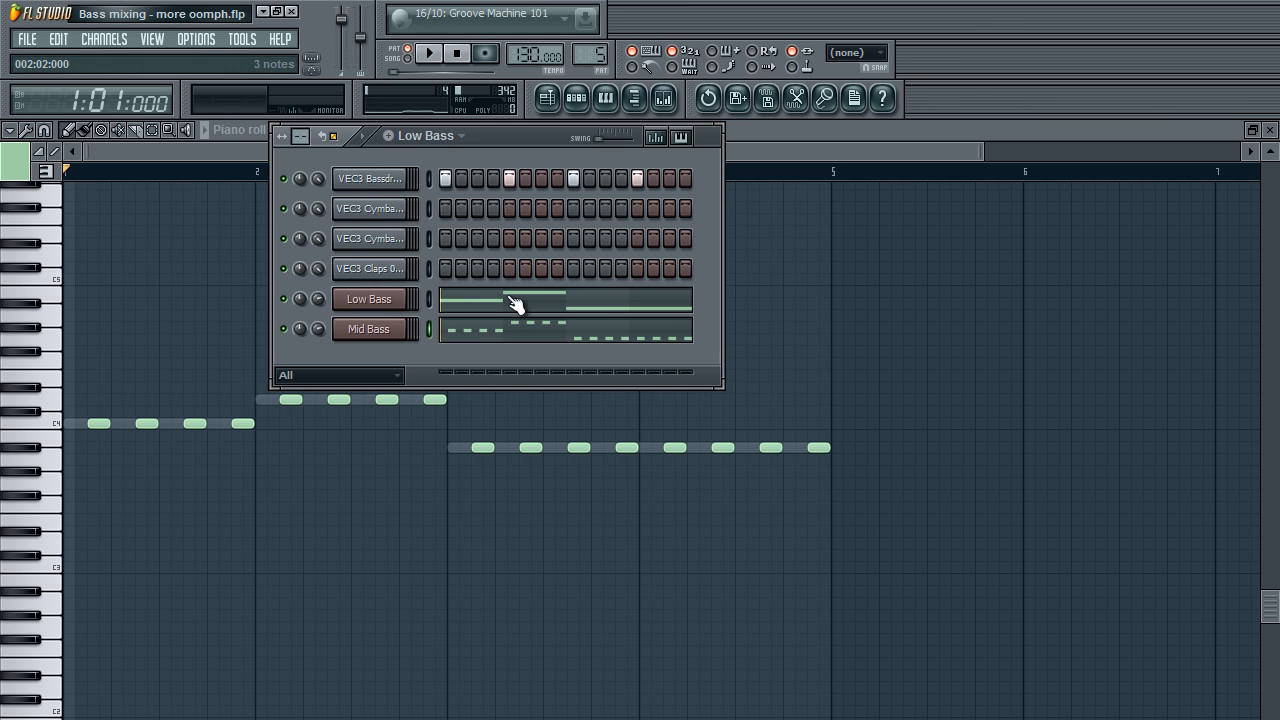
- Audition the bassdrum sample from its channel settings and look at its mixer track
click(405, 179)
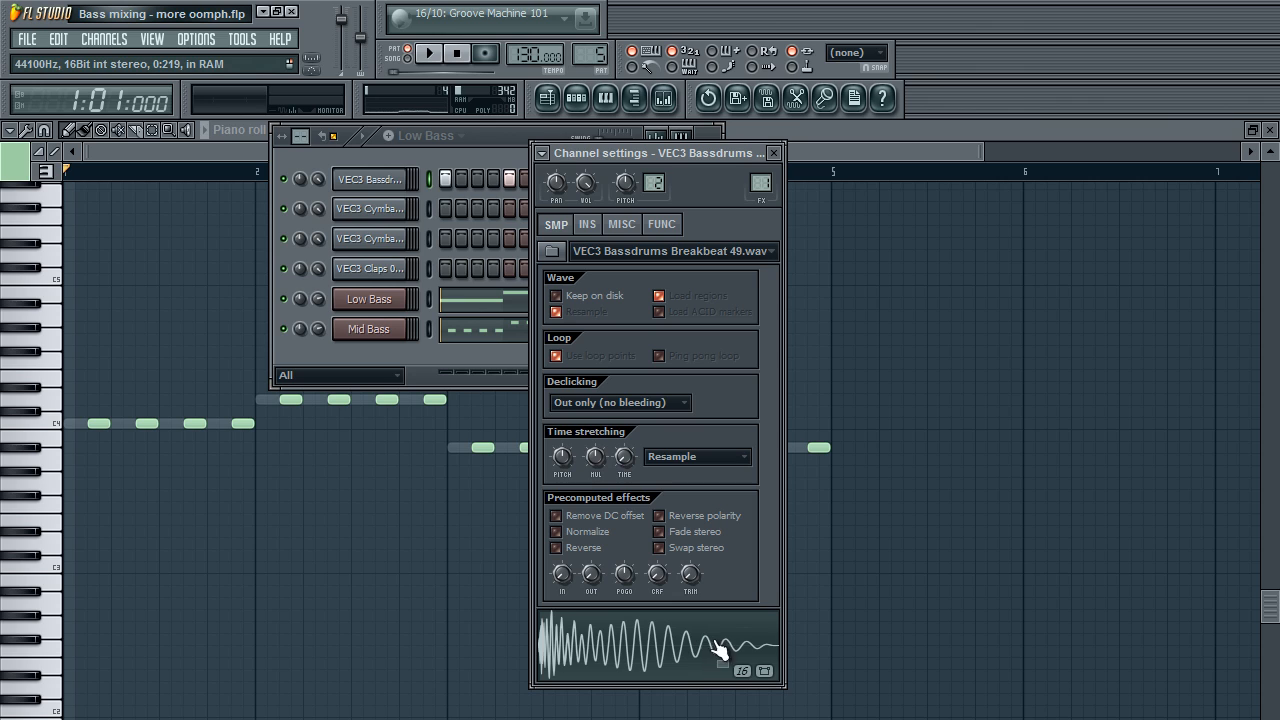
click(684, 655)
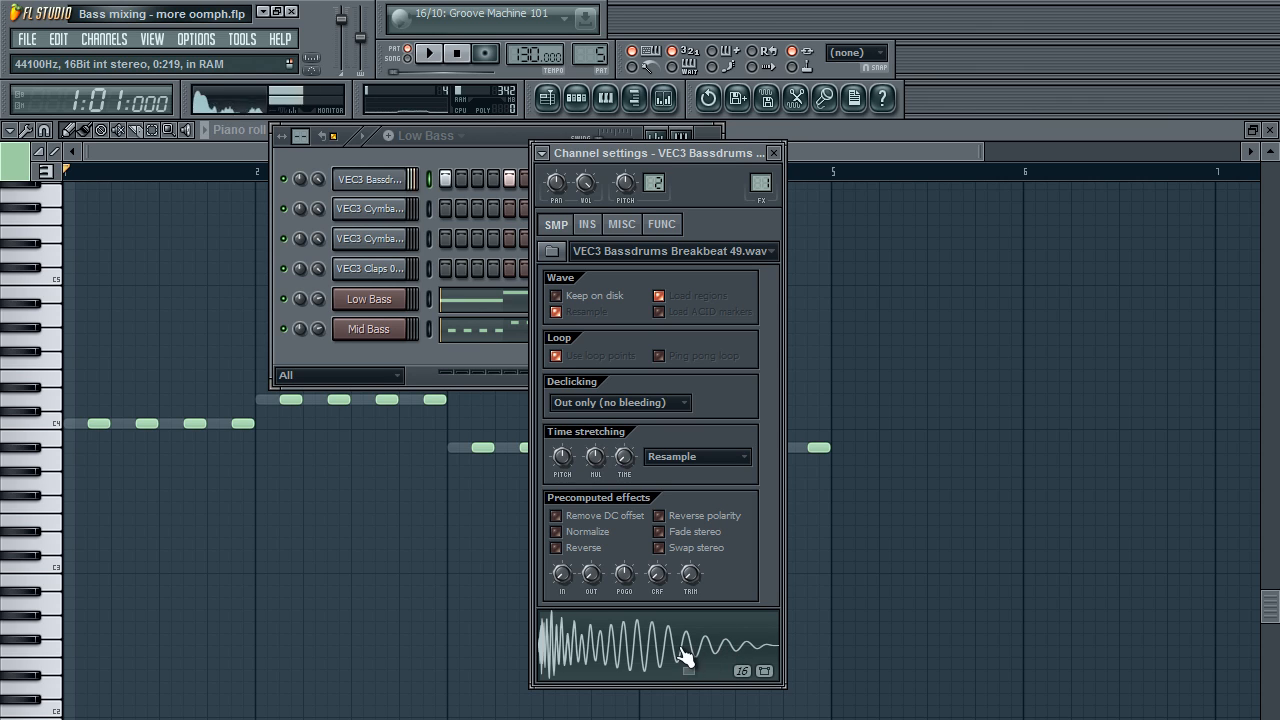
click(776, 153)
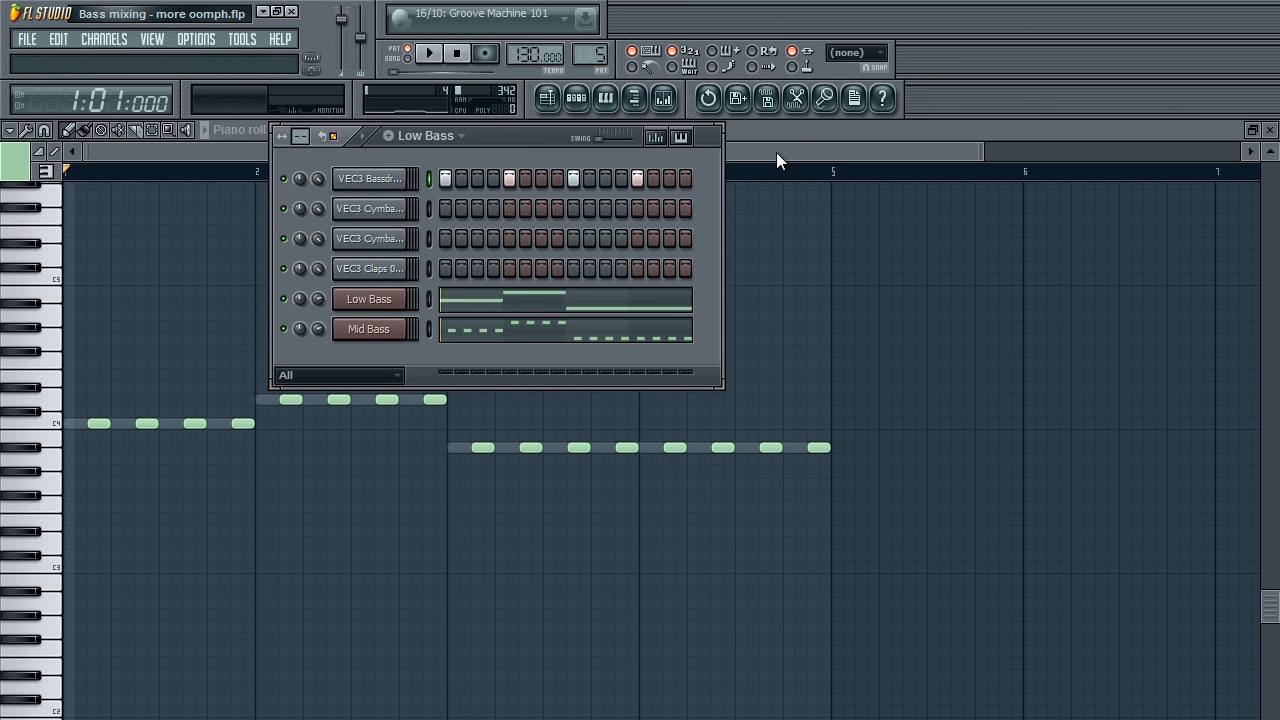
click(671, 106)
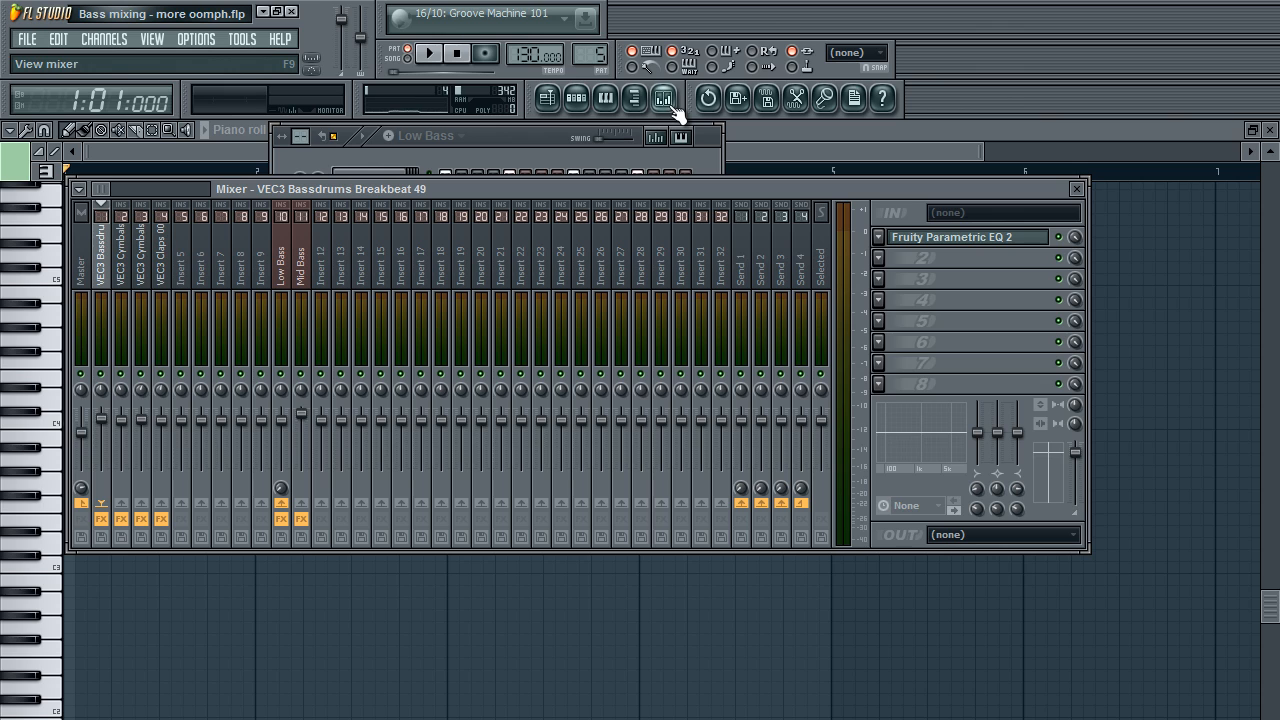
click(675, 108)
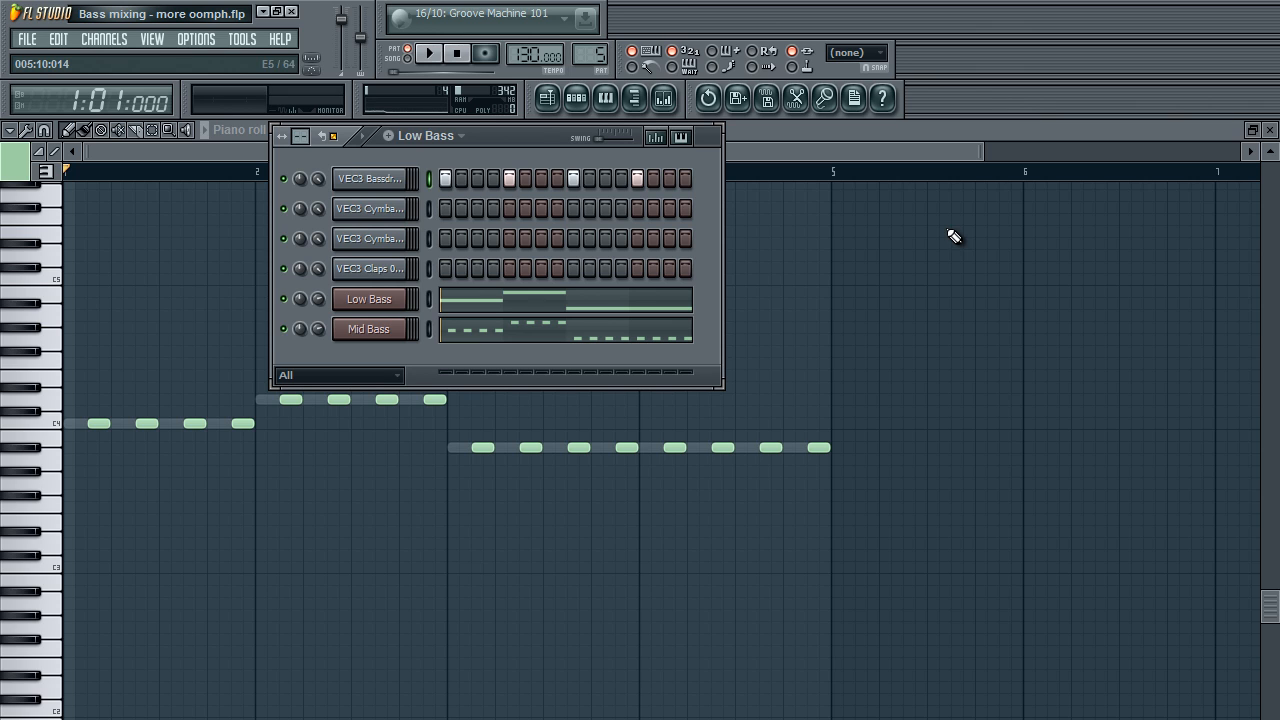
- Reopen the mixer, audition the bassdrum sample once more and close its channel settings
click(663, 98)
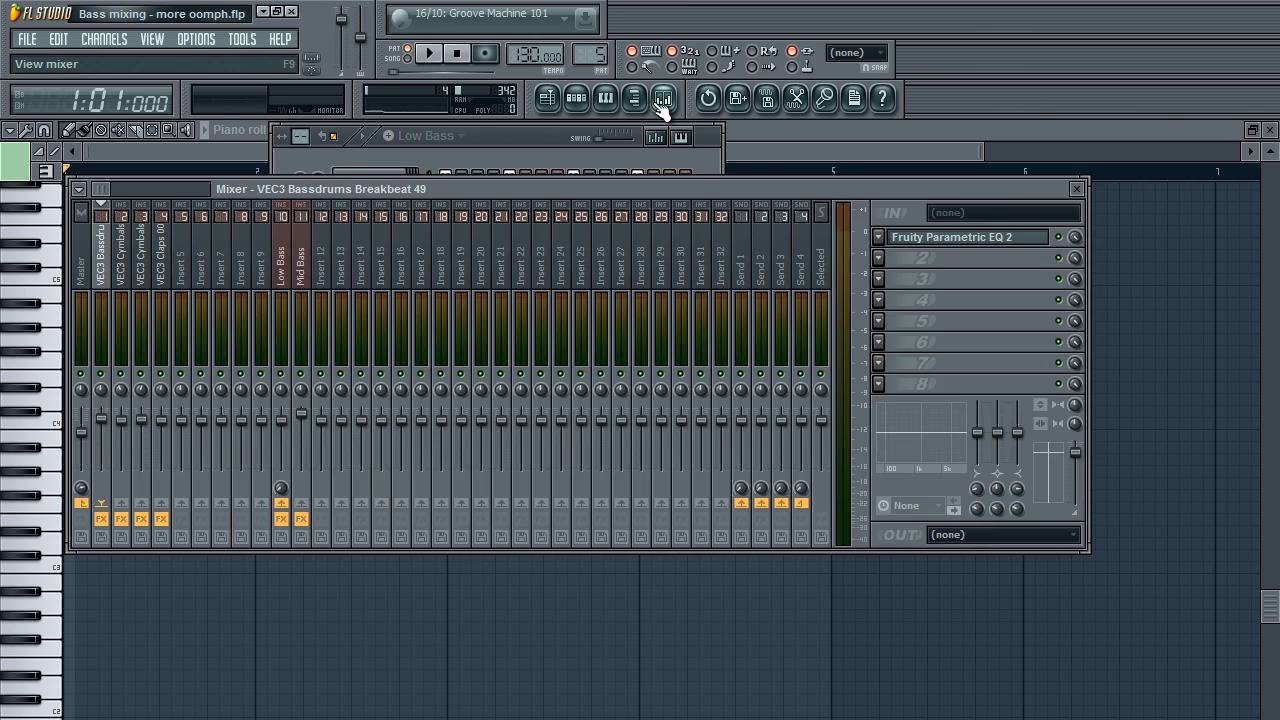
click(462, 155)
click(376, 180)
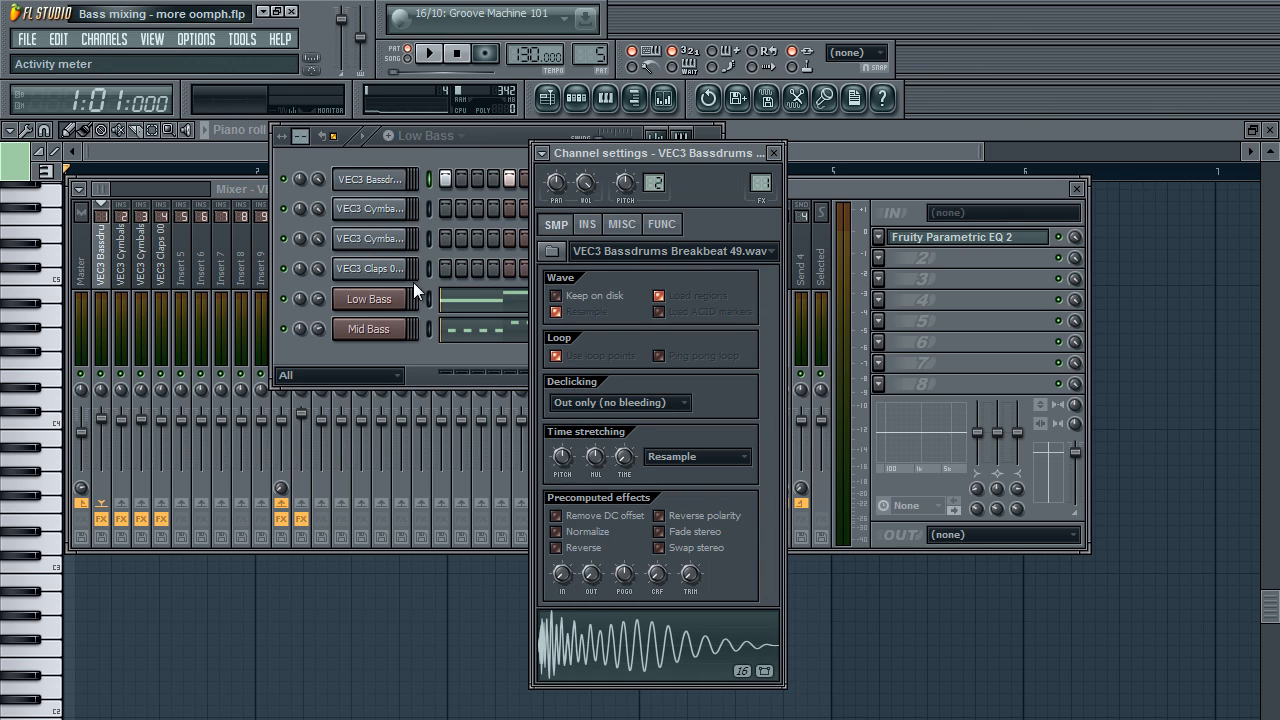
click(613, 658)
click(774, 153)
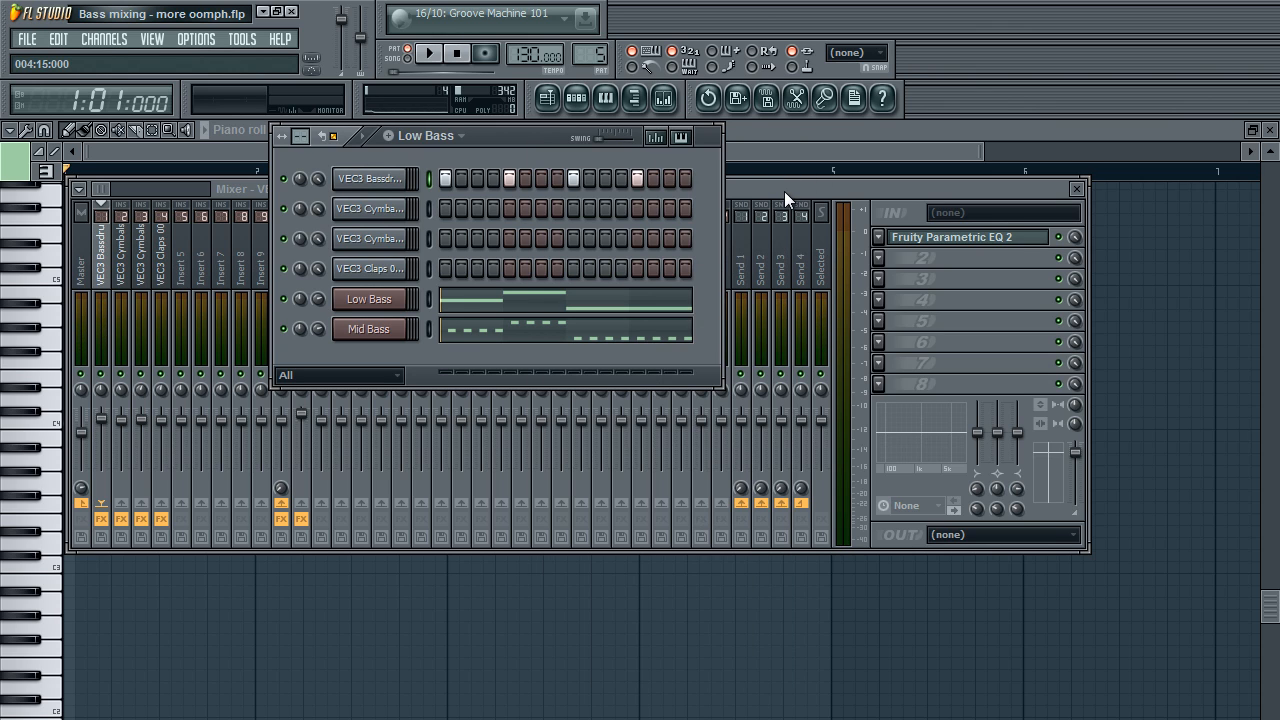
- Compare the mixer tracks and effect chains of the Master, bassdrum, Low Bass and Mid Bass
click(786, 190)
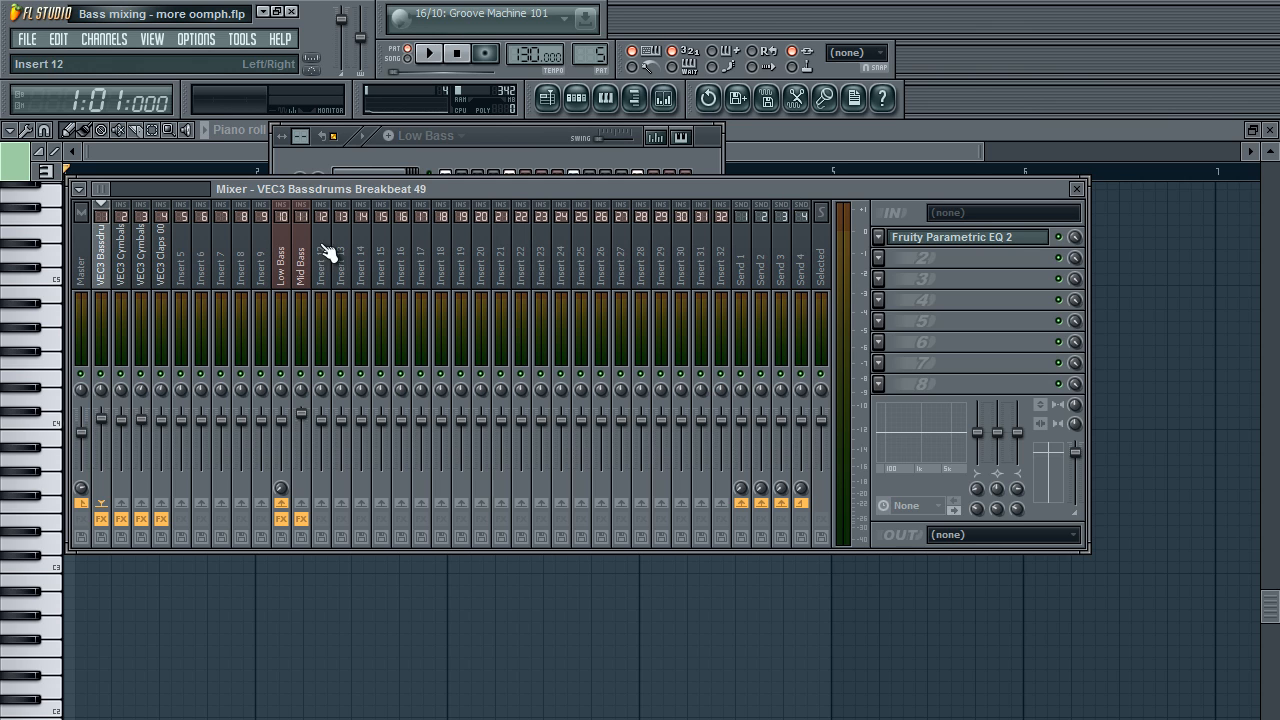
click(302, 270)
click(284, 270)
click(261, 269)
click(84, 270)
click(101, 270)
click(286, 272)
click(301, 272)
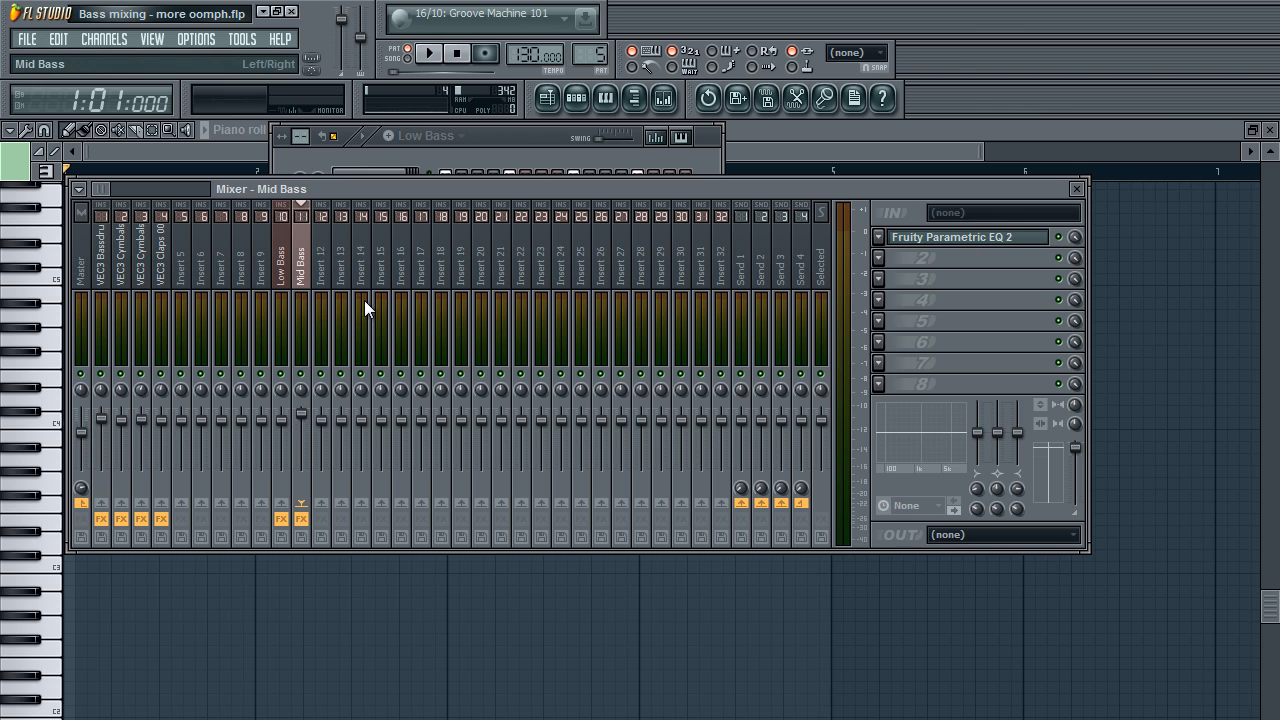
click(289, 286)
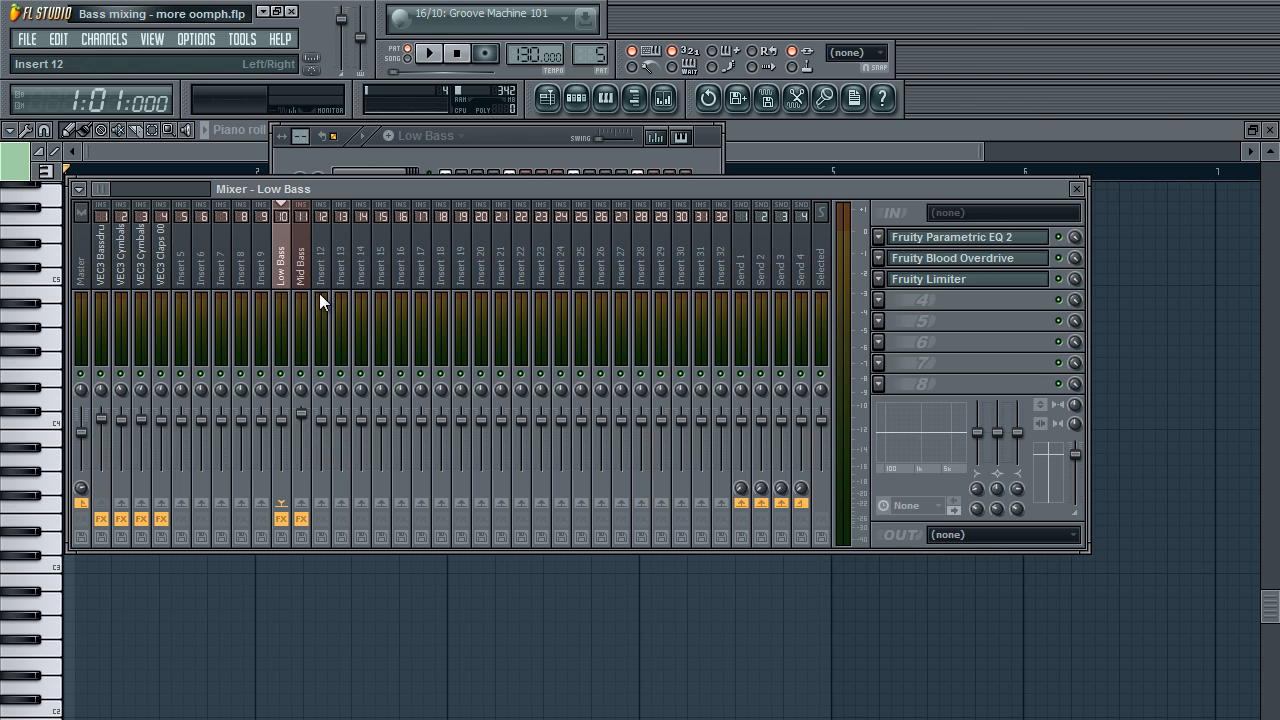
click(305, 286)
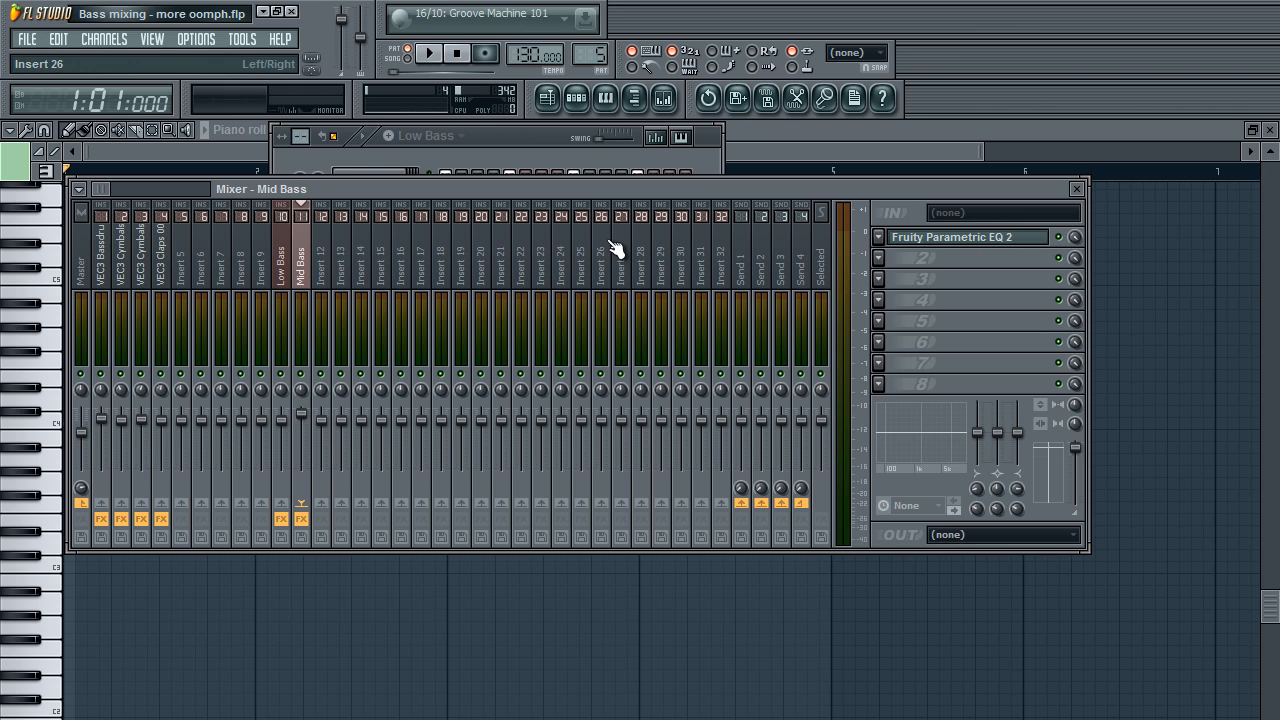
- Close the mixer and the Mid Bass piano roll to return to the playlist
click(1076, 189)
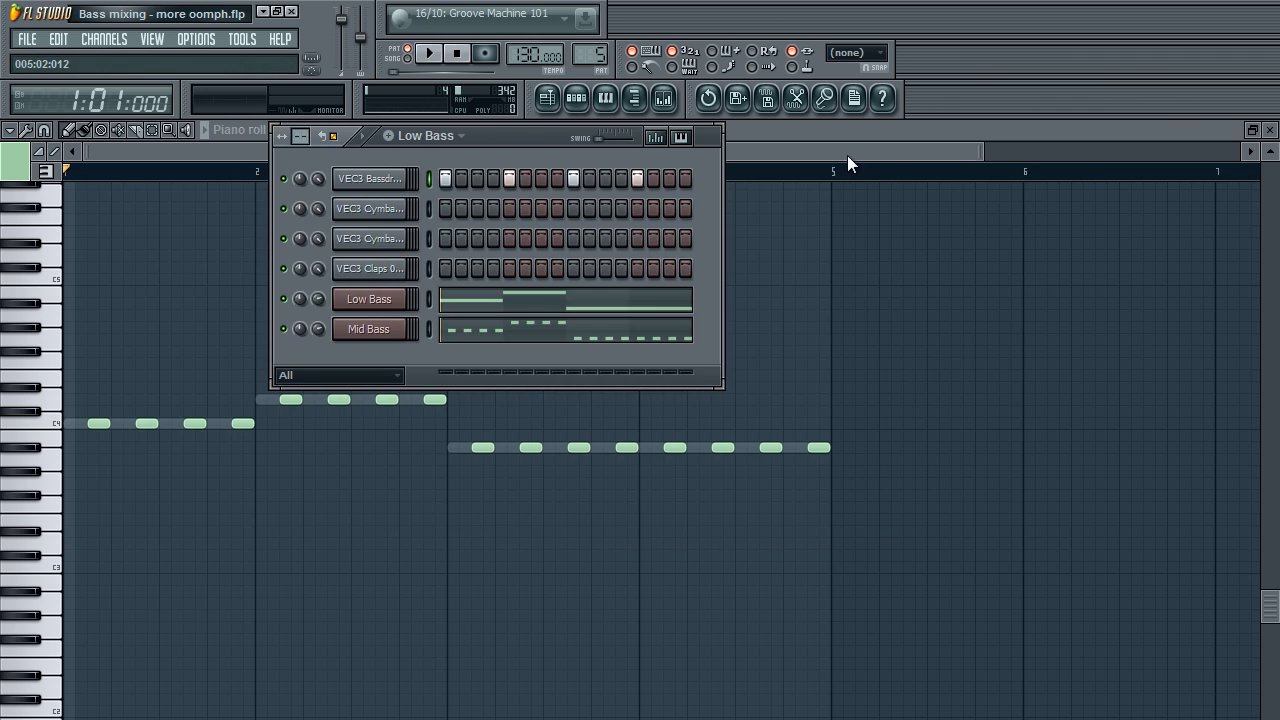
key(F6)
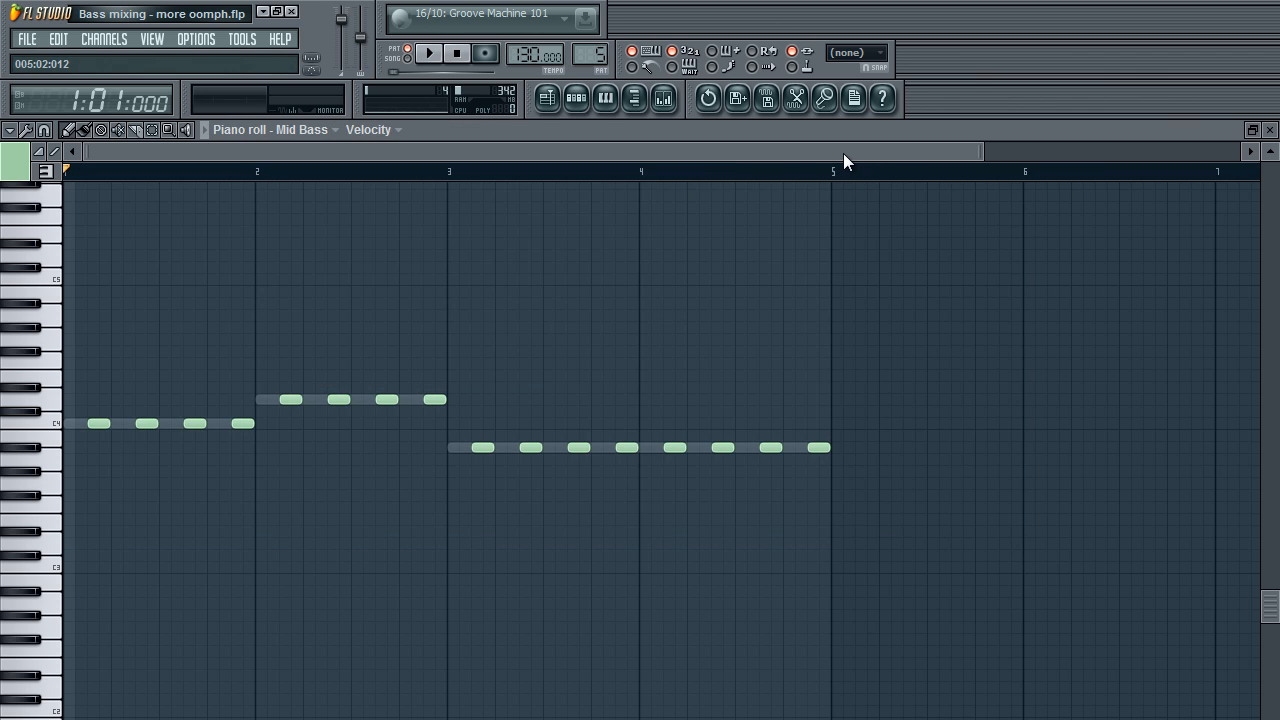
click(1270, 130)
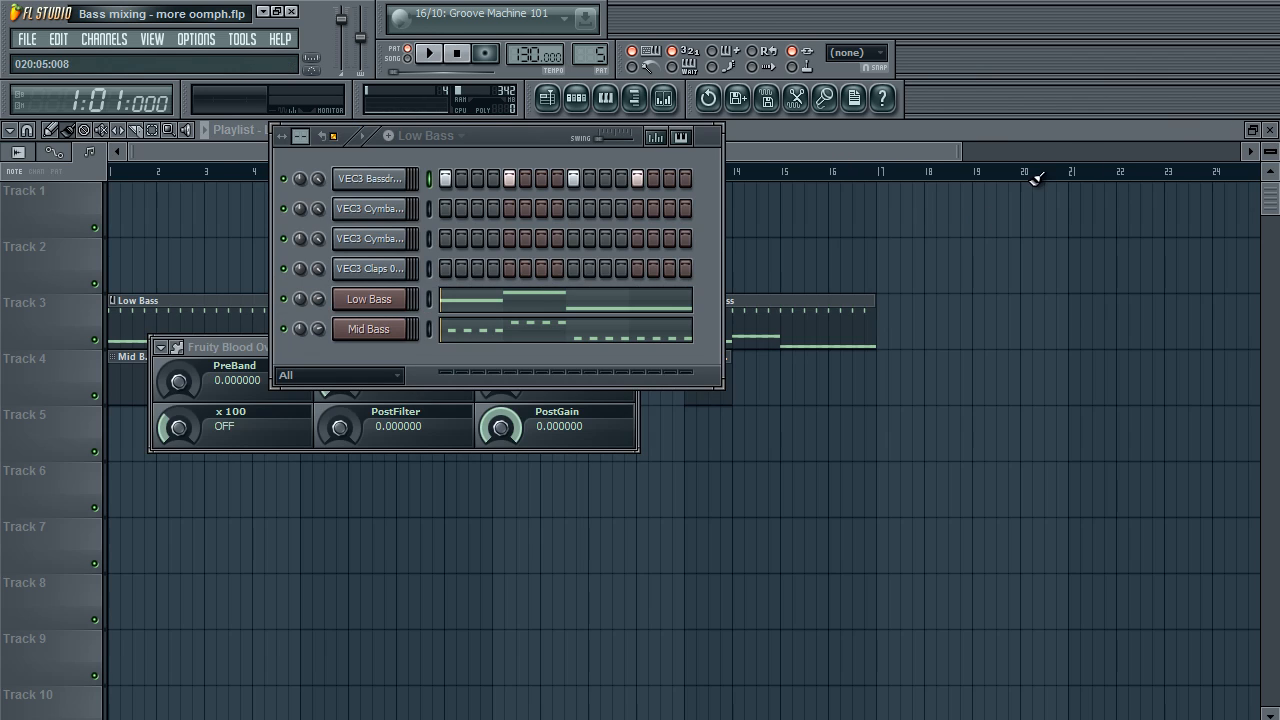
- Close the overdrive window and step sequencer, and remove all four Mid Bass clips from Track 4 of the playlist
click(634, 434)
click(623, 345)
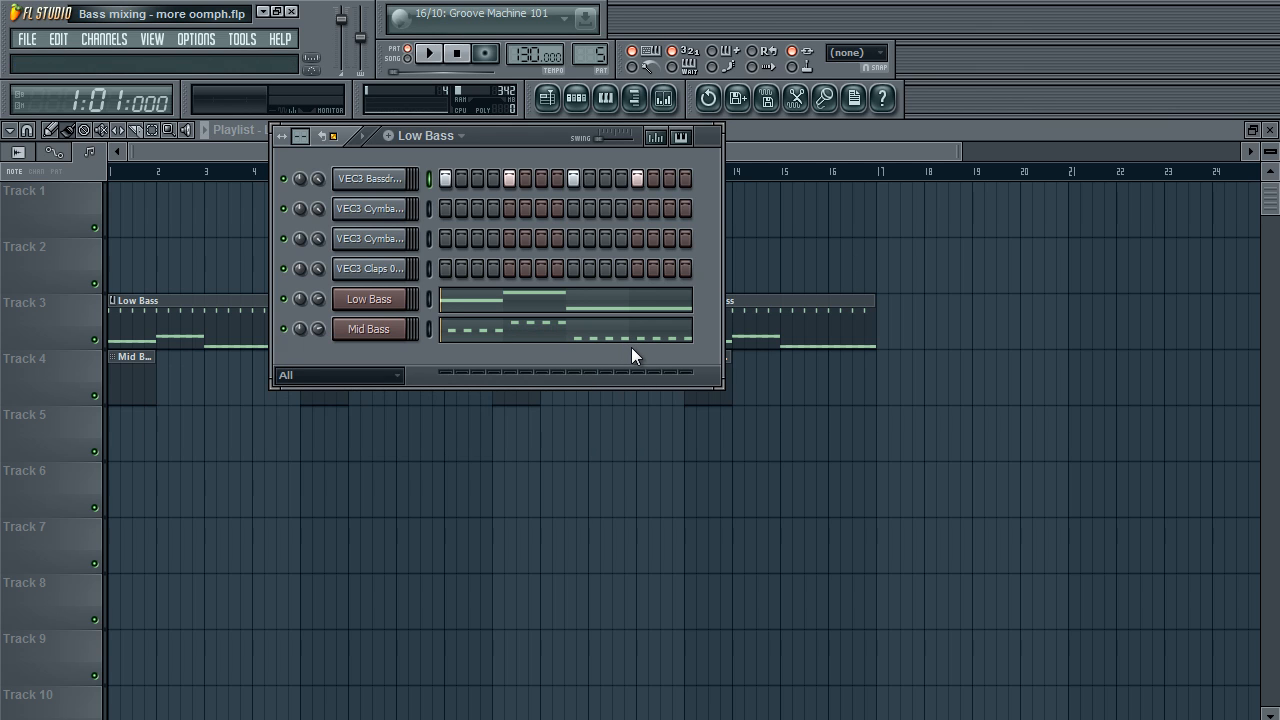
click(800, 156)
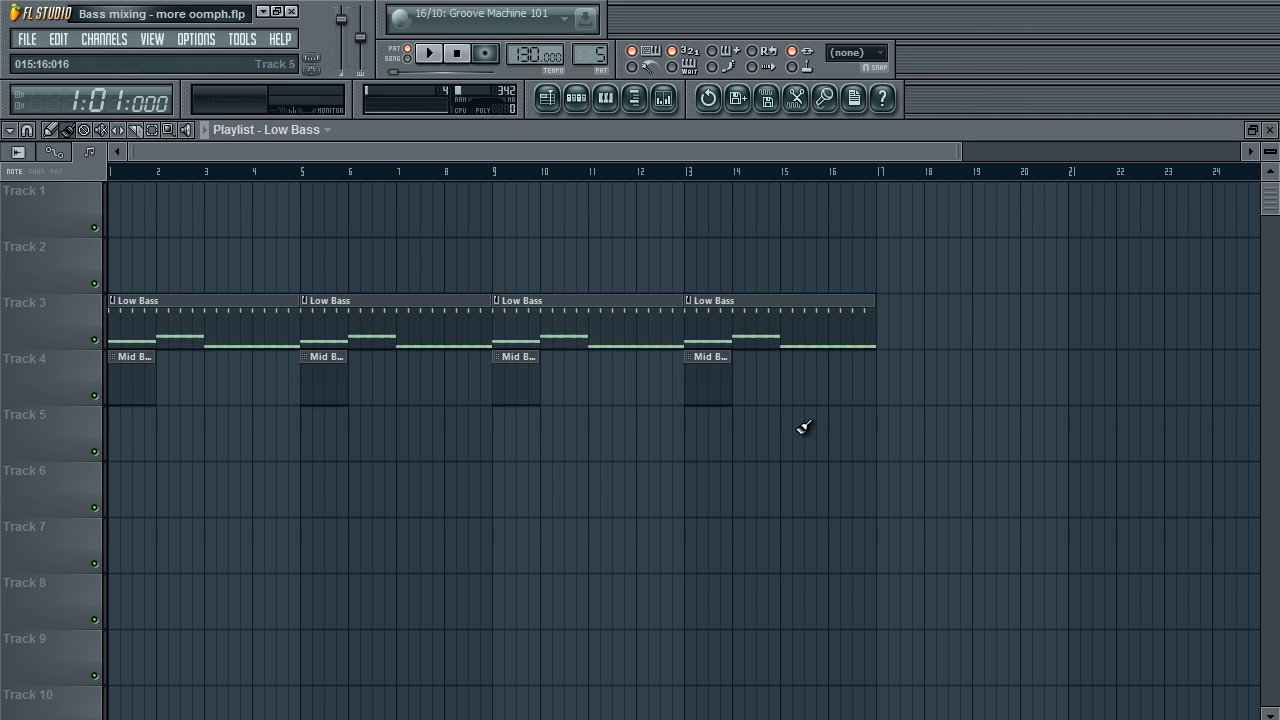
right_click(712, 388)
right_click(516, 386)
right_click(324, 386)
right_click(134, 386)
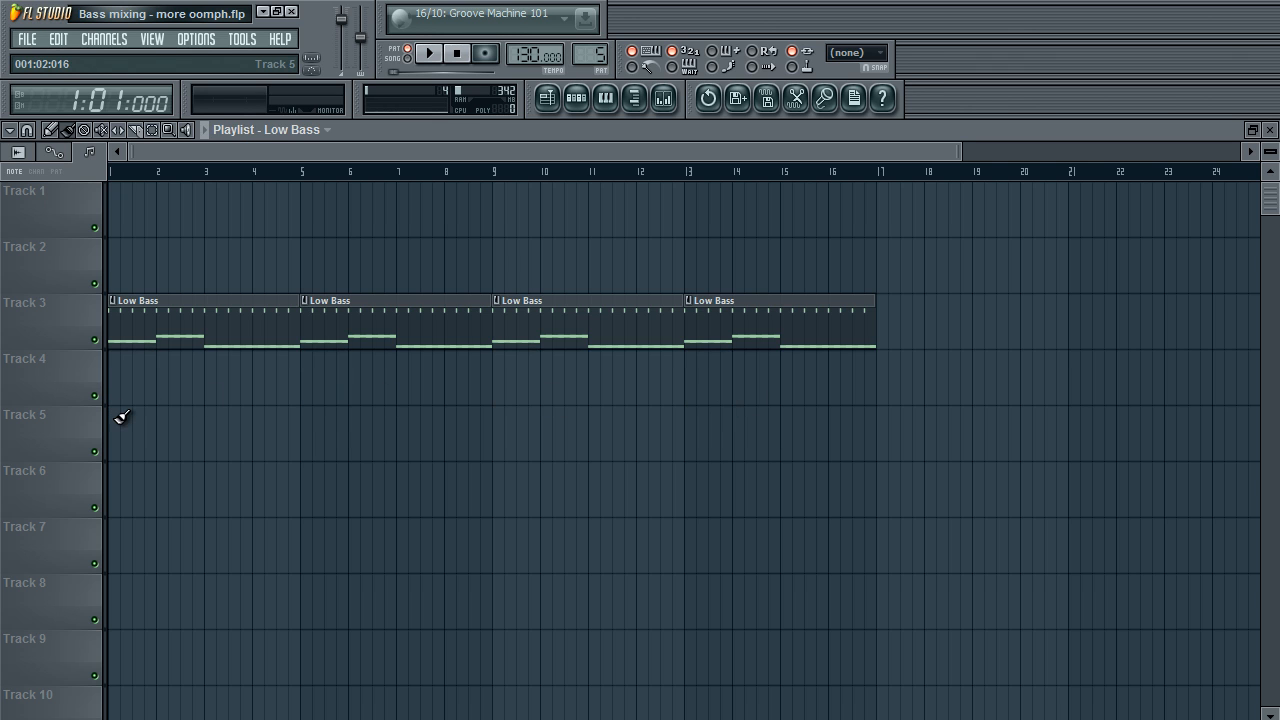
- Clear all bassdrum steps from the Low Bass pattern
click(576, 97)
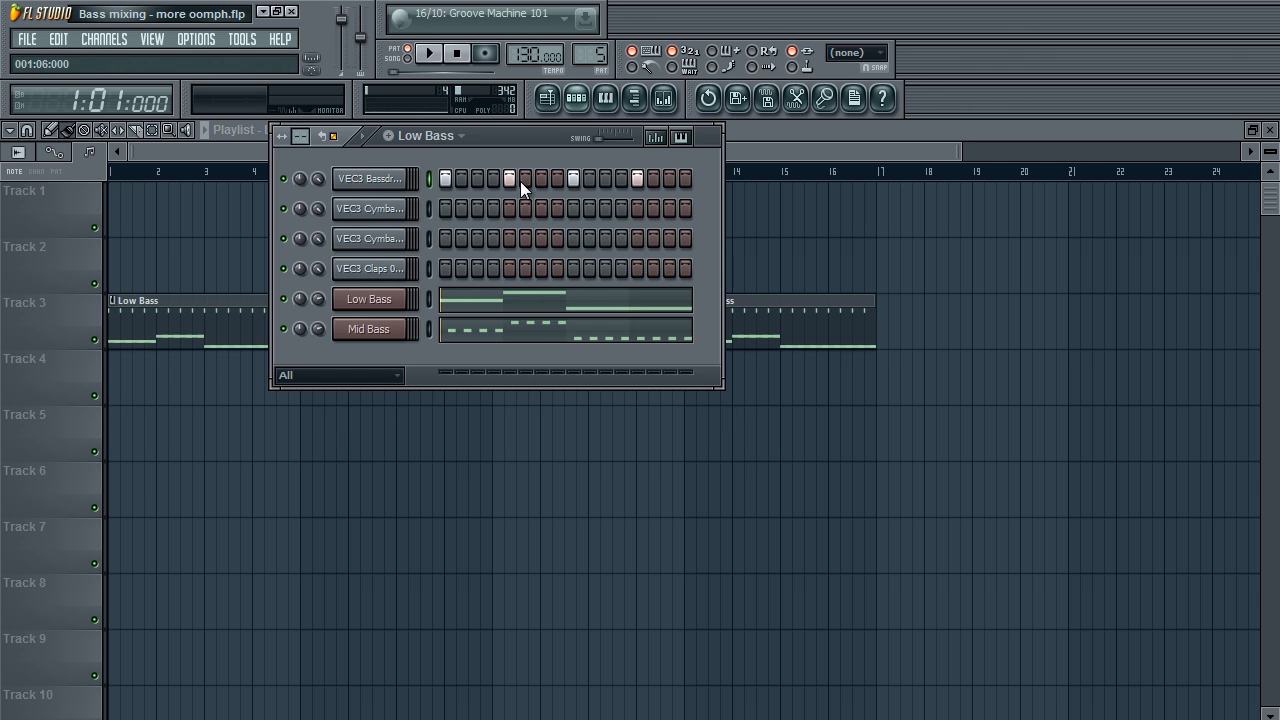
right_click(509, 180)
right_click(573, 180)
right_click(637, 180)
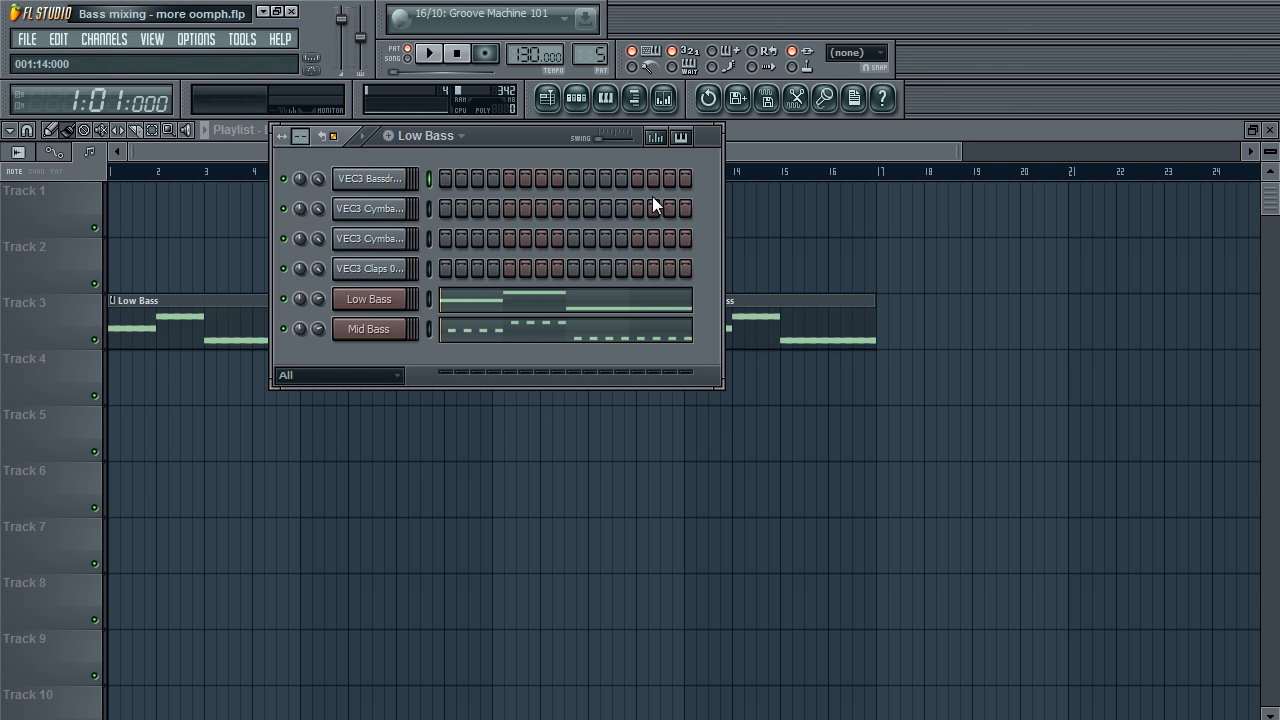
click(742, 152)
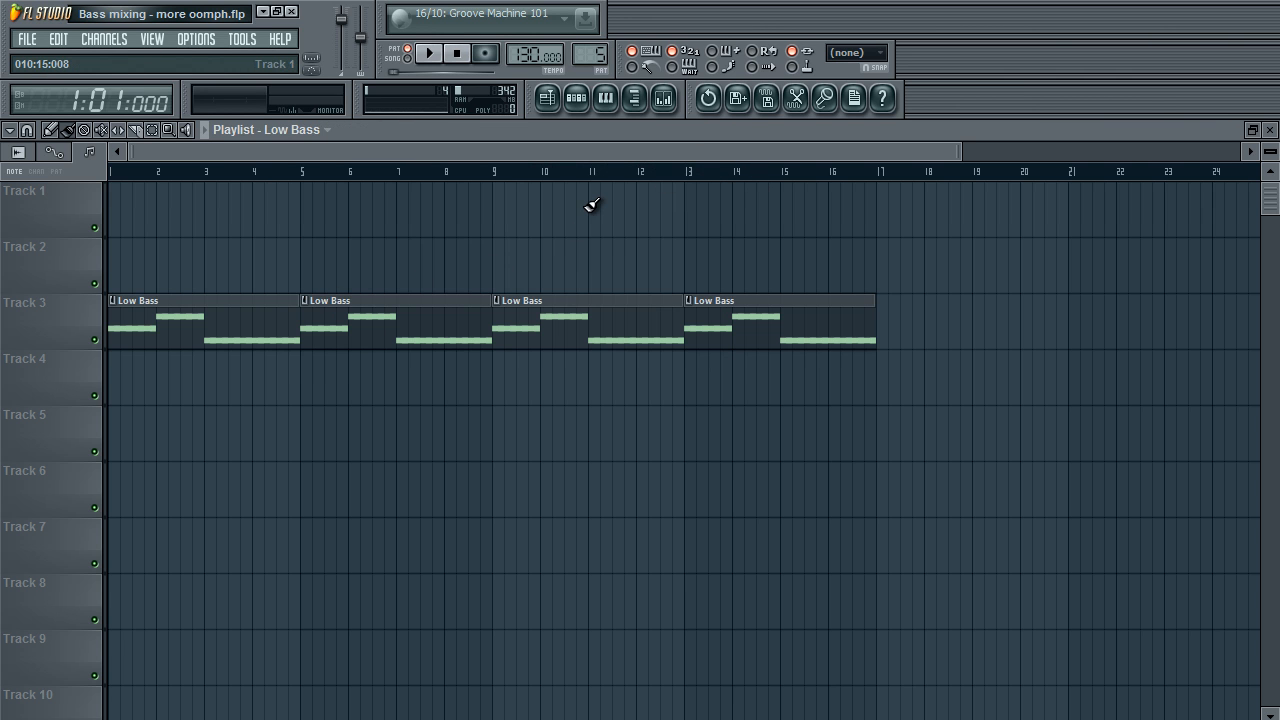
- Look over the Low Bass channel's Sylenth synth settings and close the synth
click(553, 97)
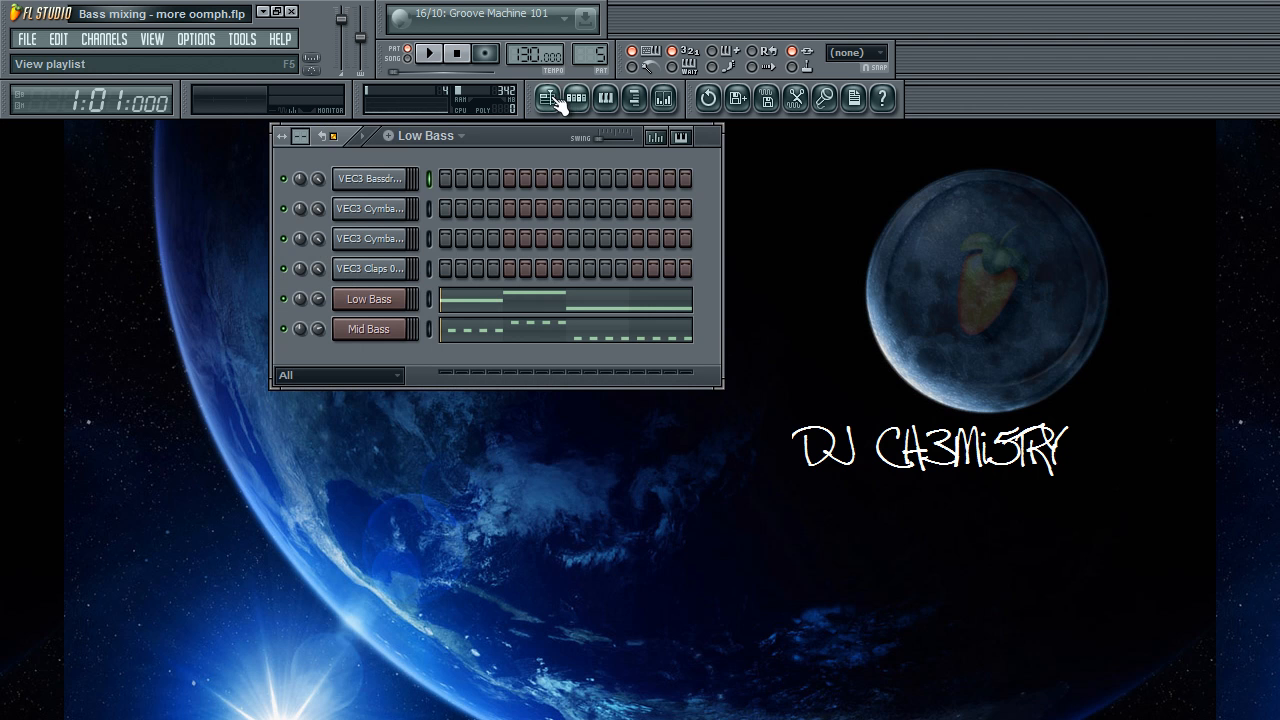
click(554, 100)
click(582, 99)
click(373, 302)
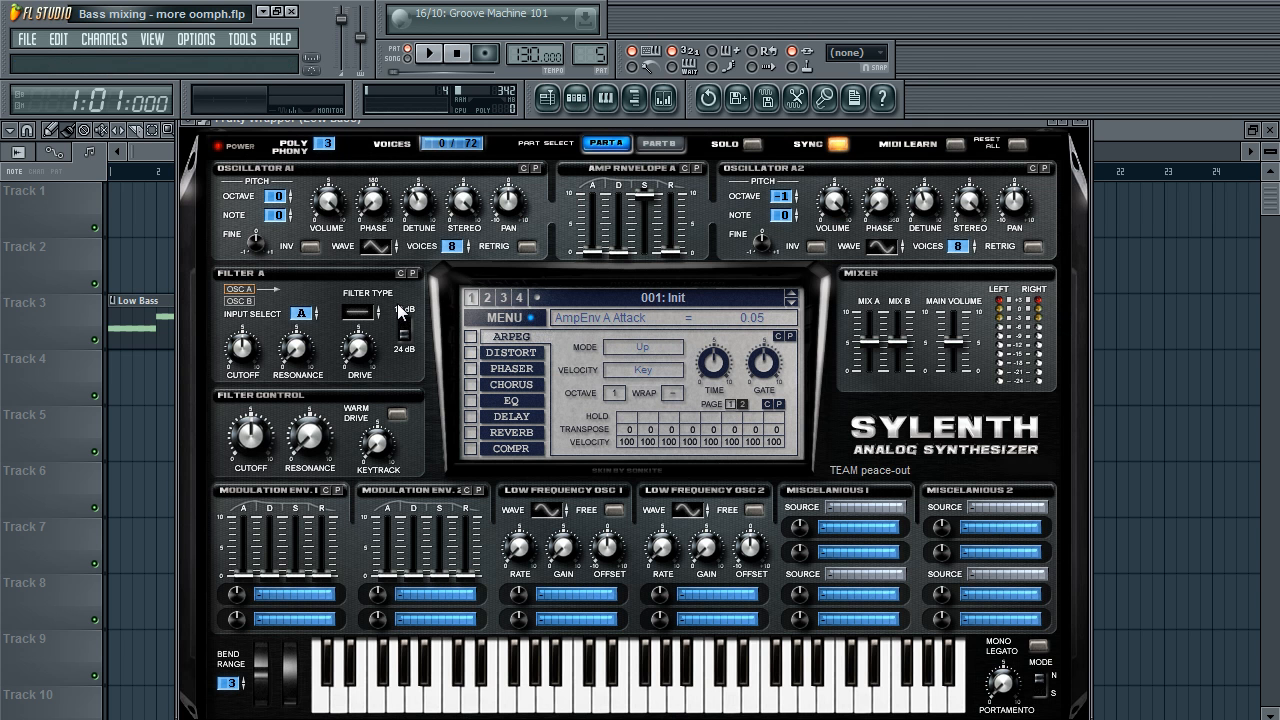
click(1081, 123)
click(773, 153)
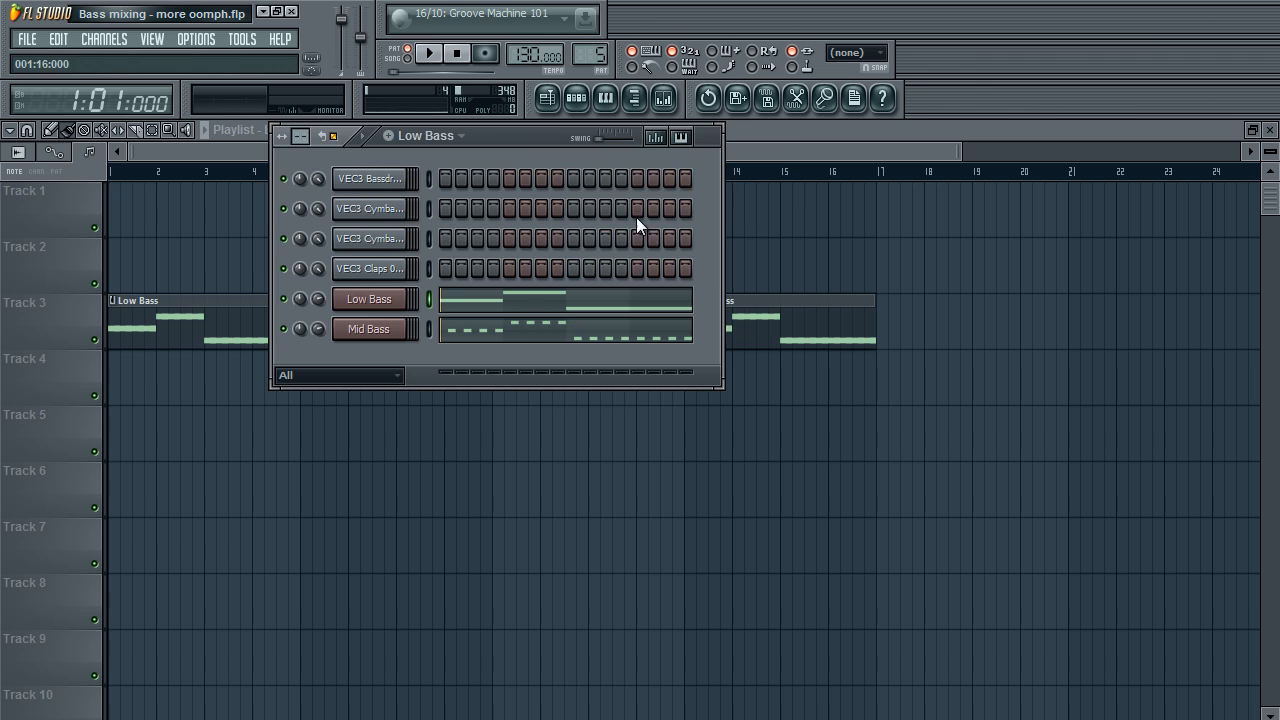
- View the Low Bass notes in the piano roll and the Low Bass effect chain in the mixer
click(493, 309)
scroll(104, 495, down, 2)
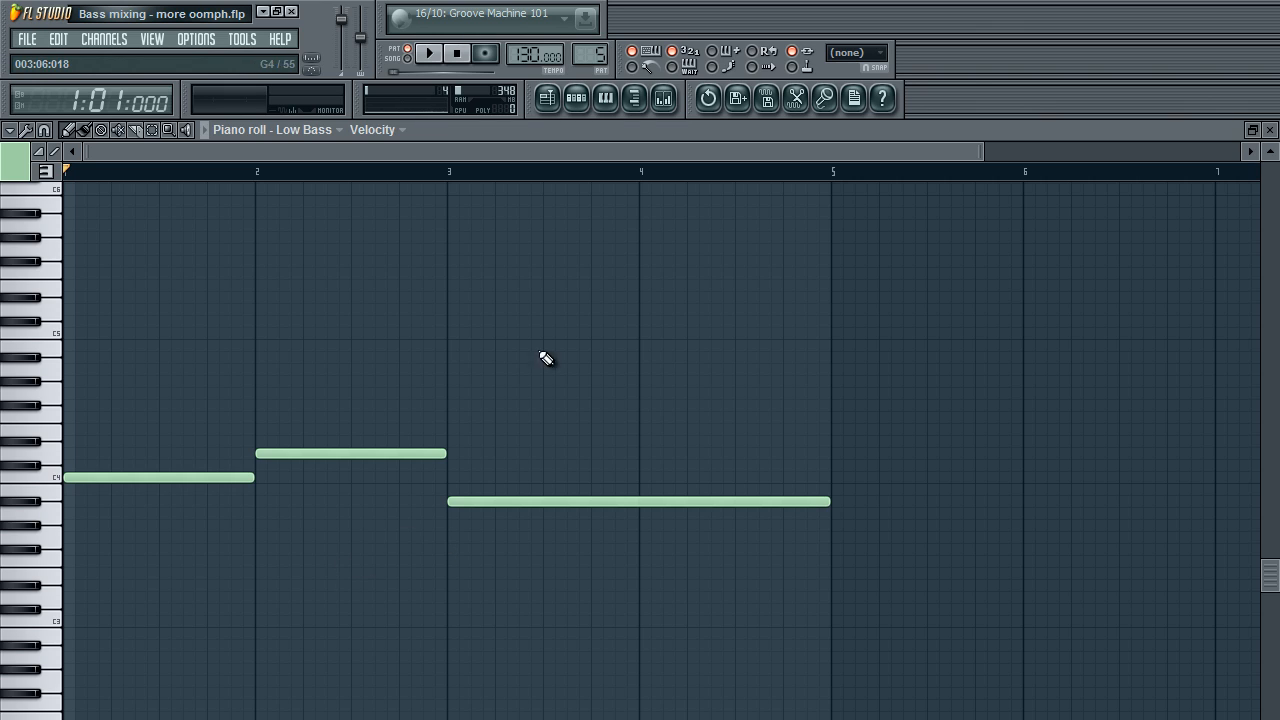
click(1272, 131)
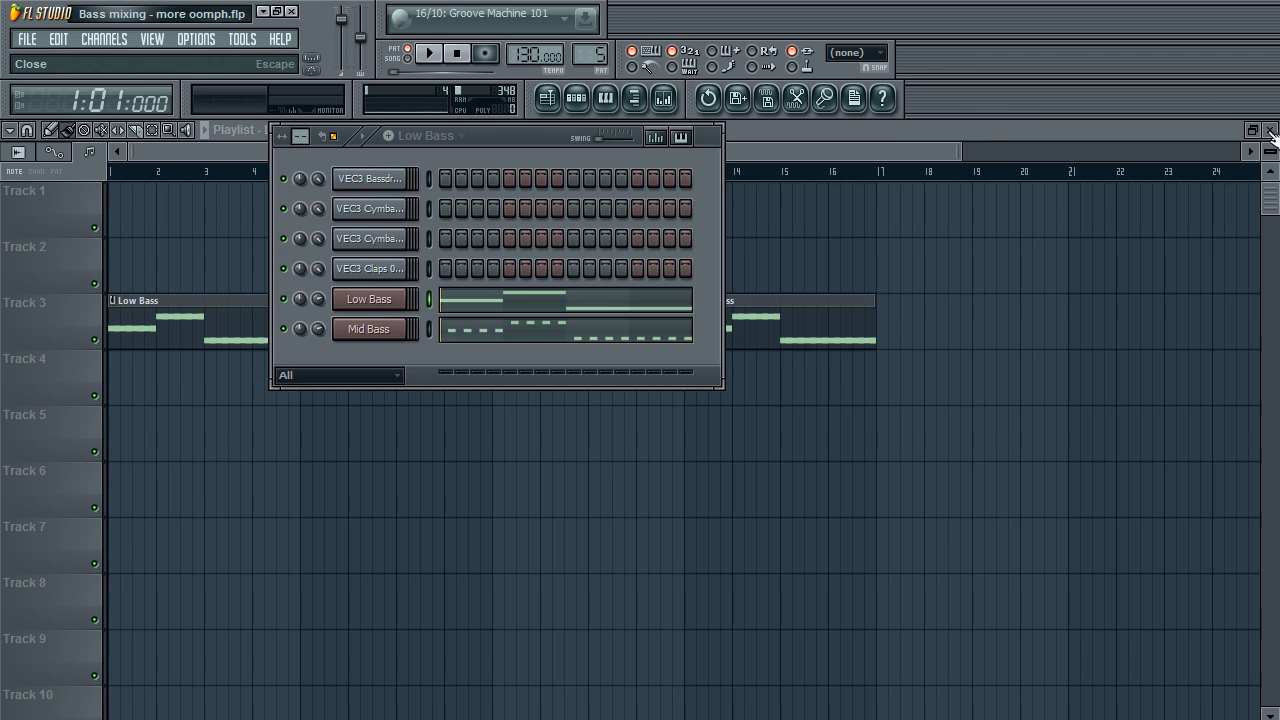
click(664, 100)
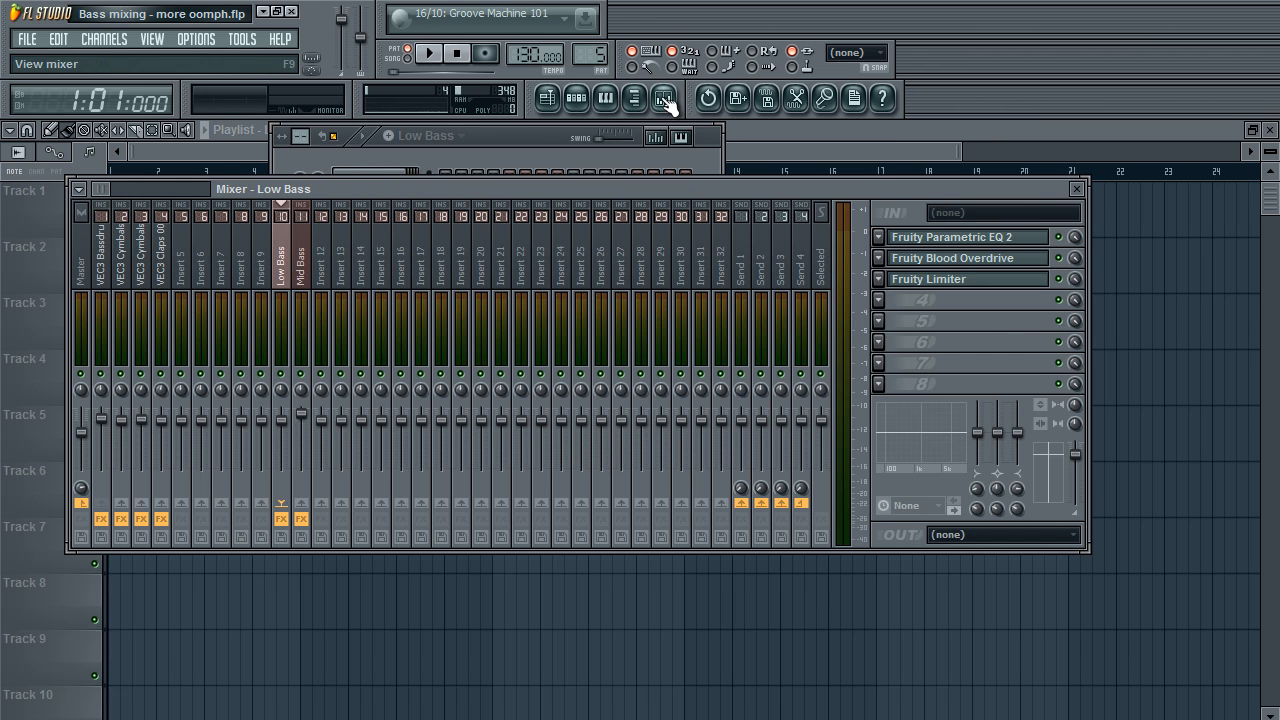
click(664, 100)
- Review the full Low Bass note pattern once more and return to the playlist
click(506, 306)
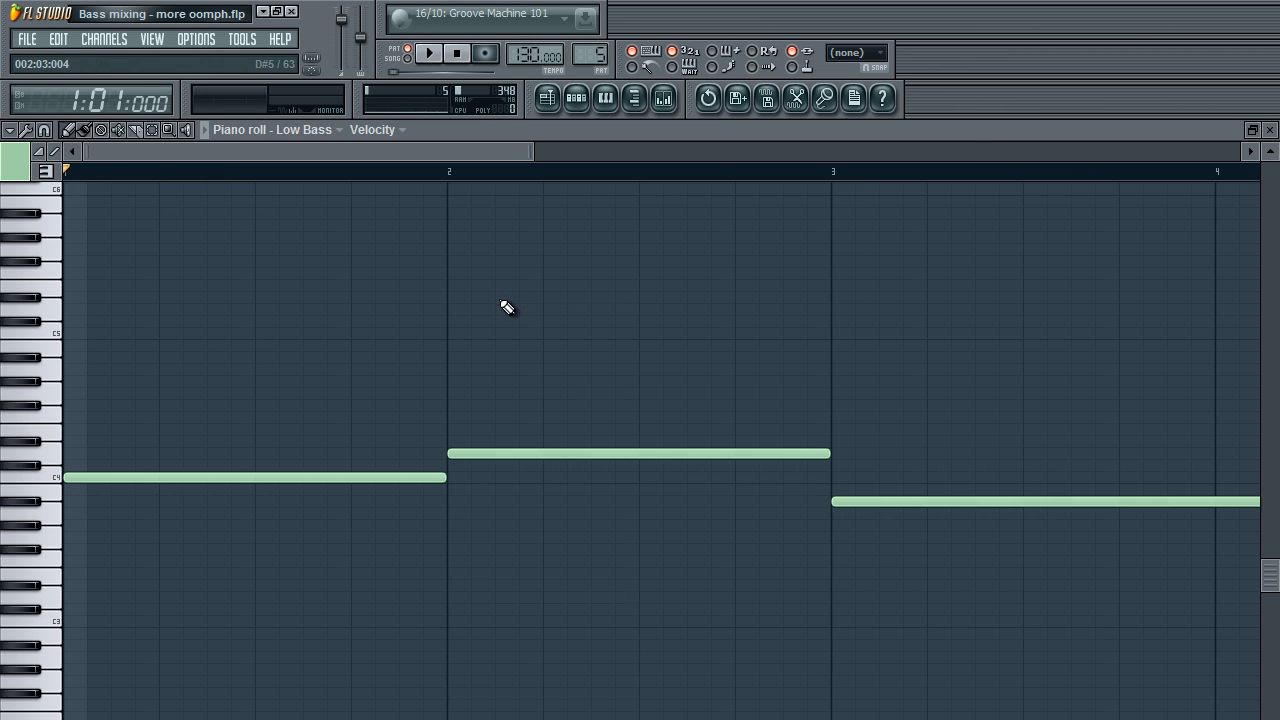
scroll(470, 143, down, 4)
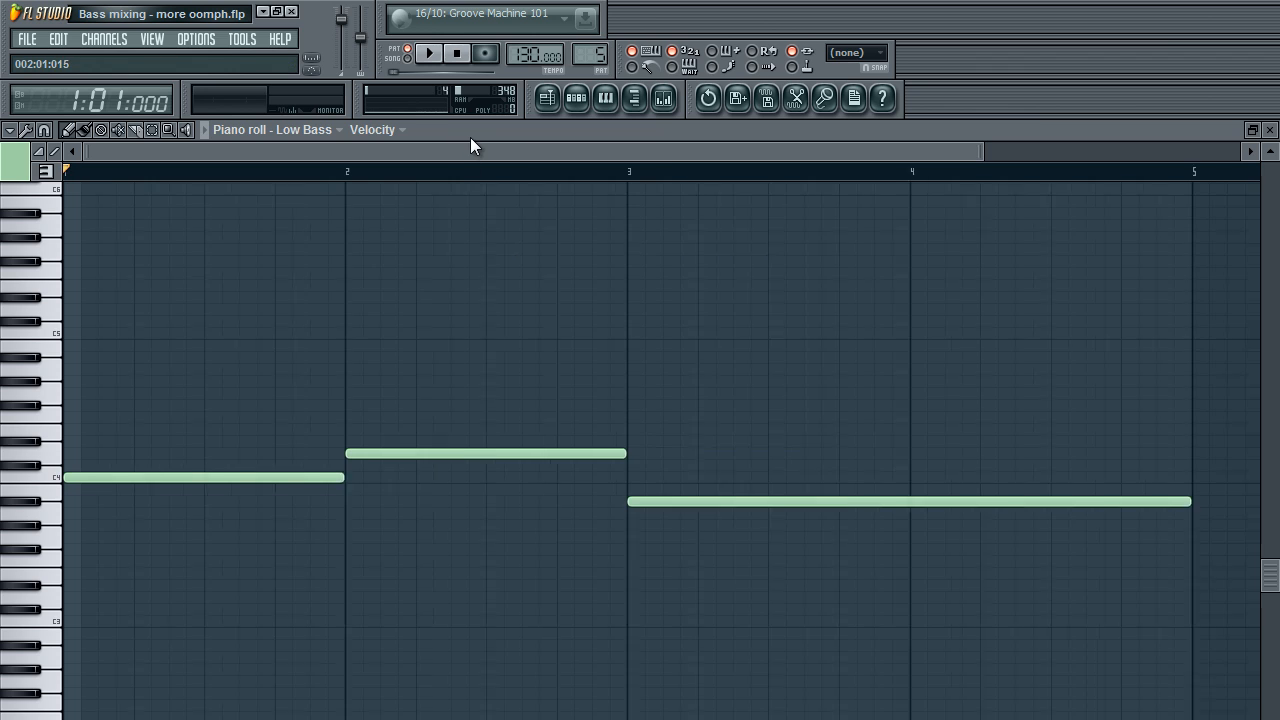
click(1270, 130)
click(859, 134)
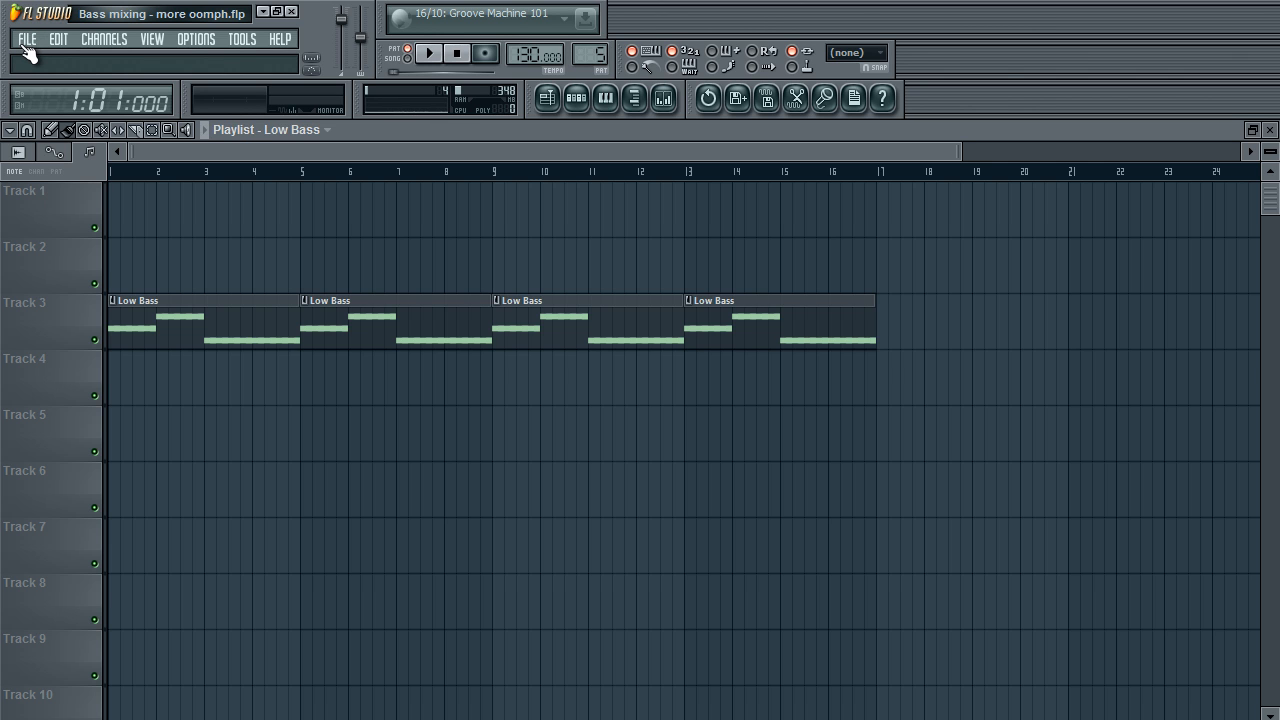
- Play the song while comparing the effect chains of both Sylenth1 mixer tracks and viewing the first track's equalizer
click(431, 54)
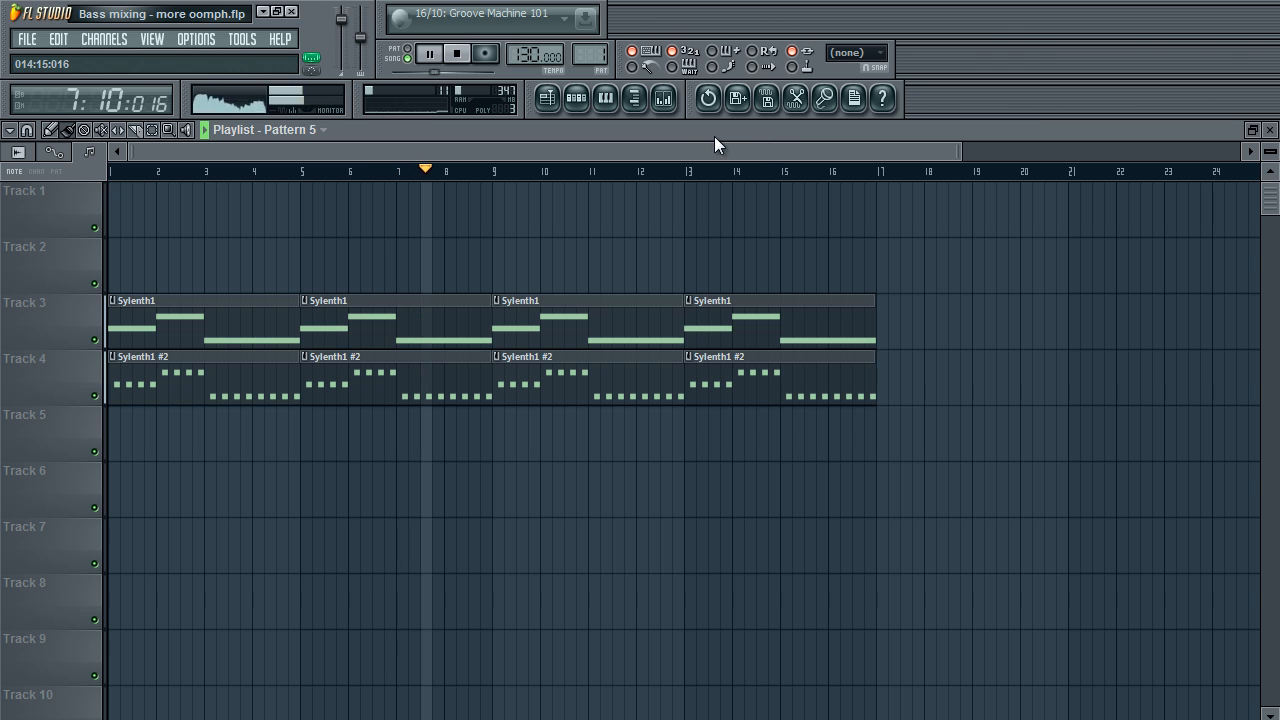
click(663, 98)
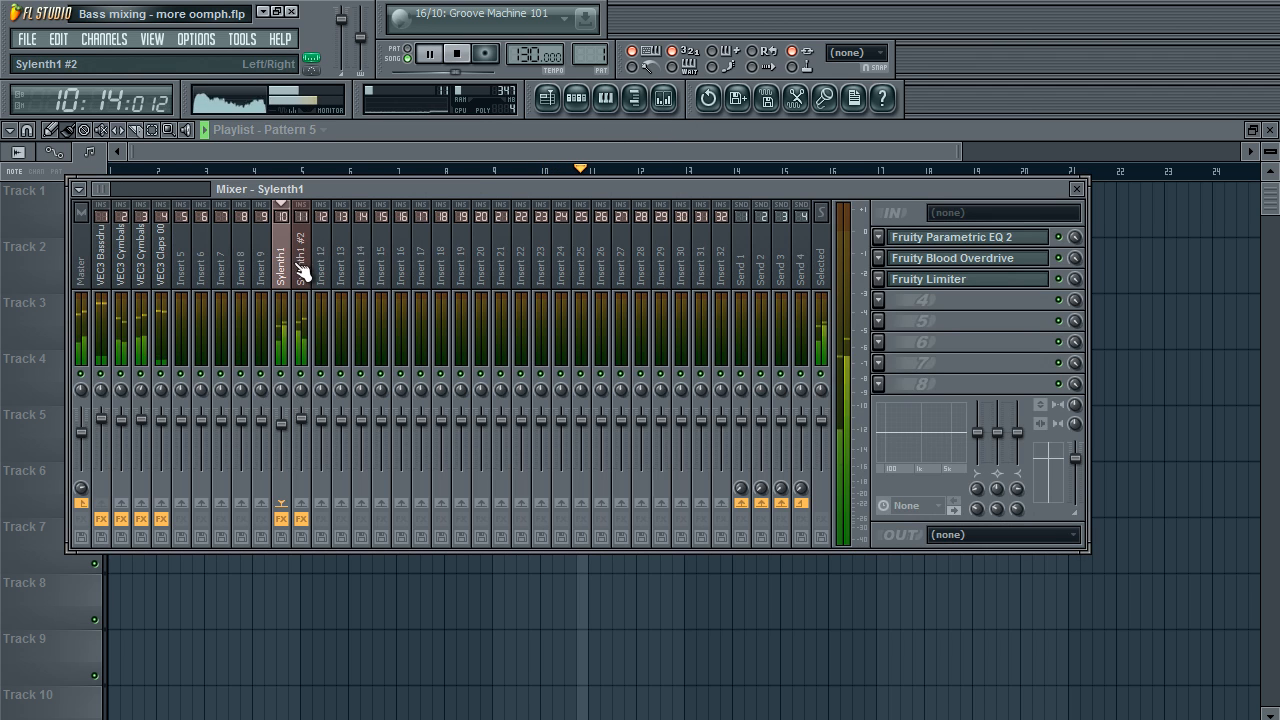
click(299, 271)
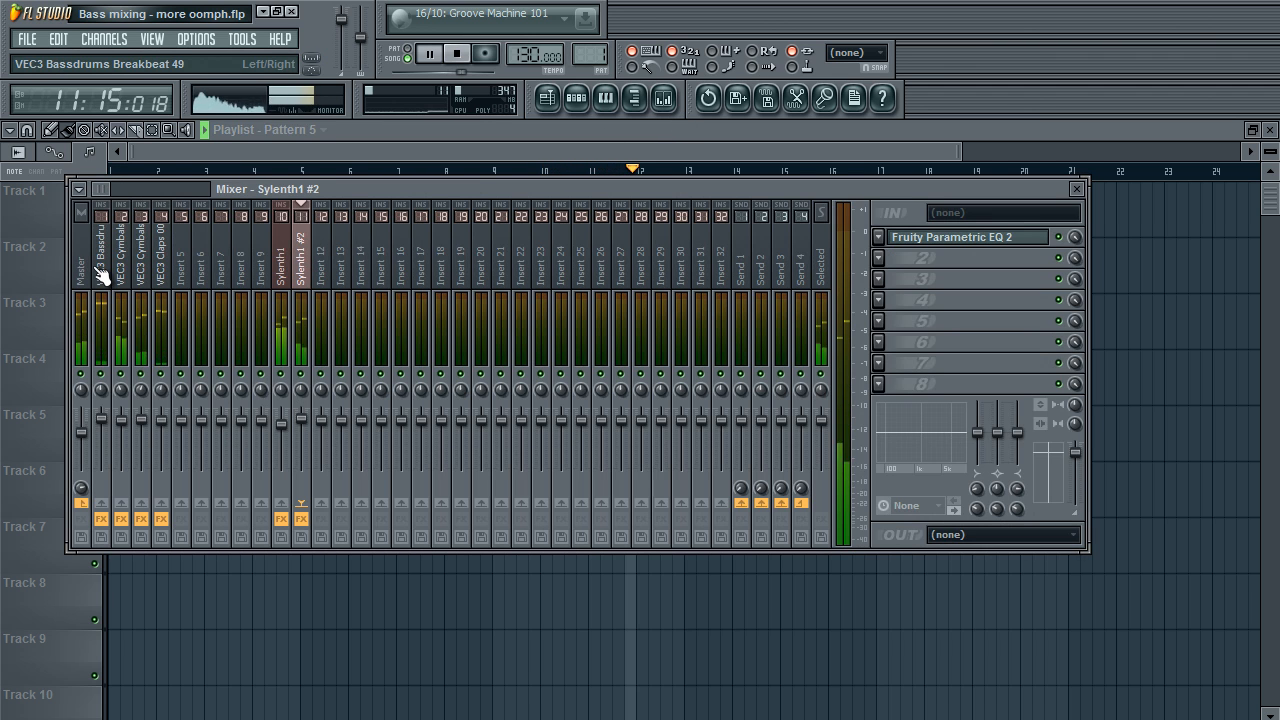
click(281, 265)
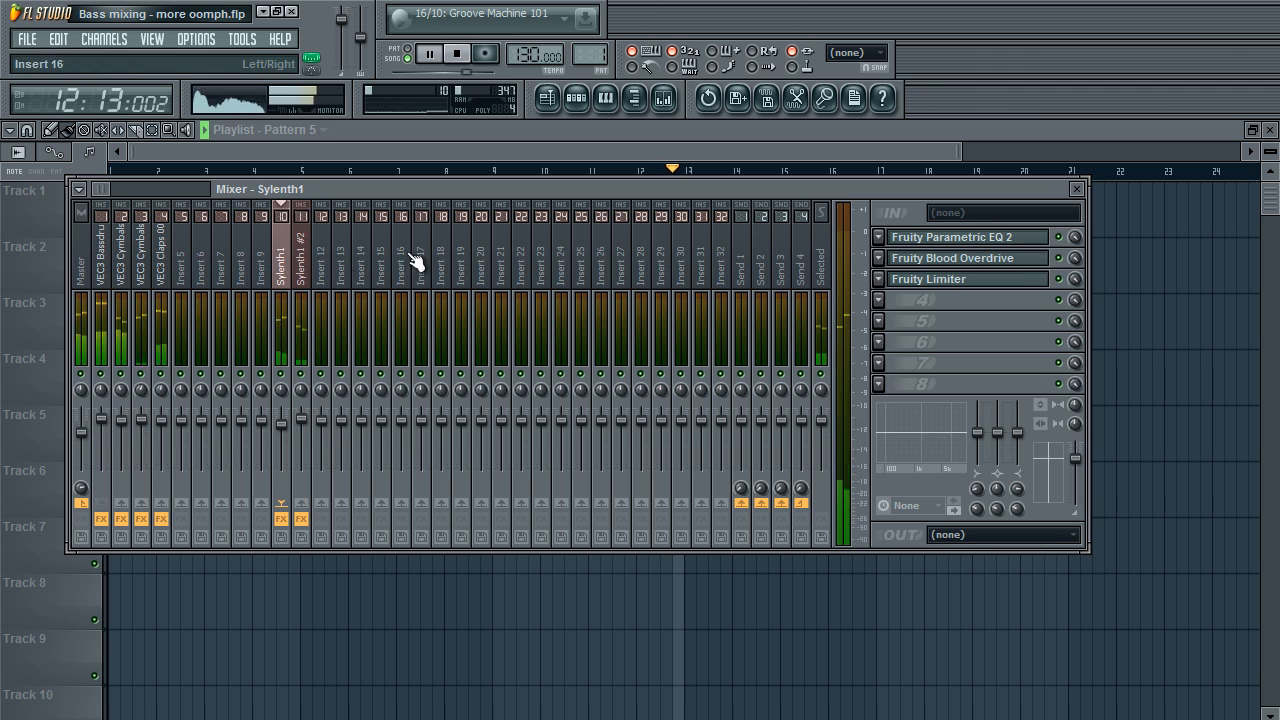
click(932, 240)
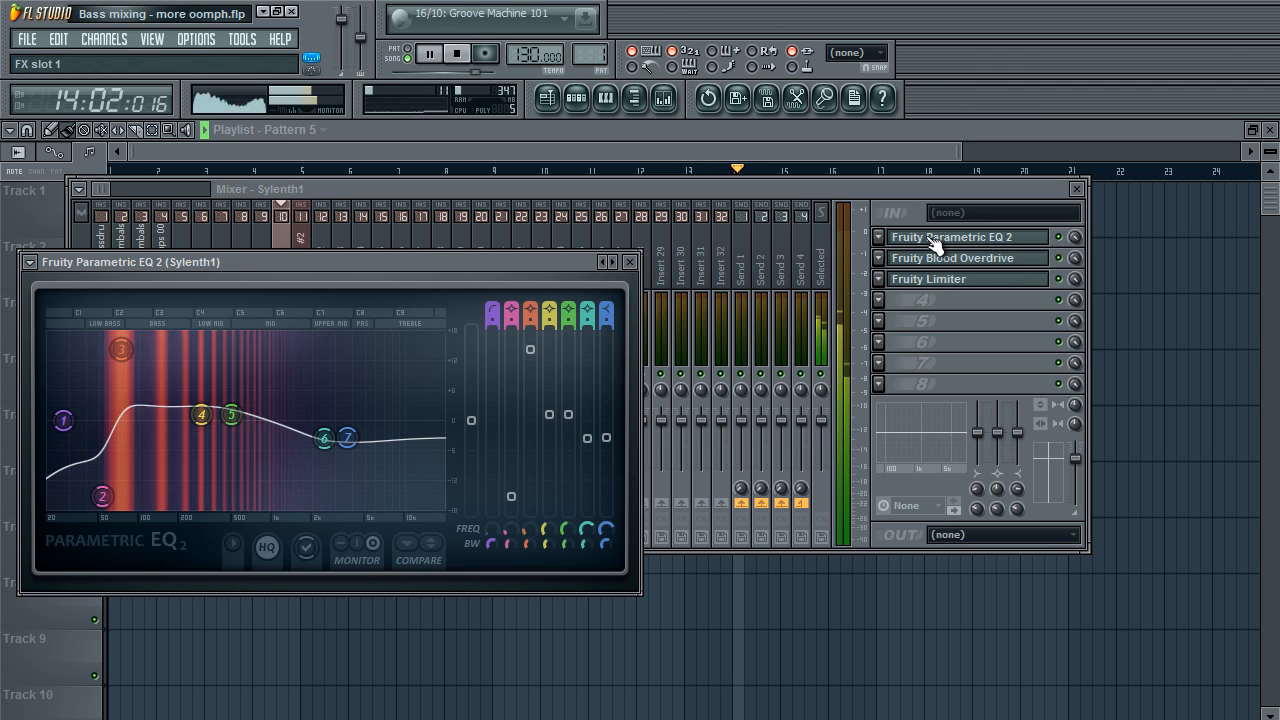
click(932, 241)
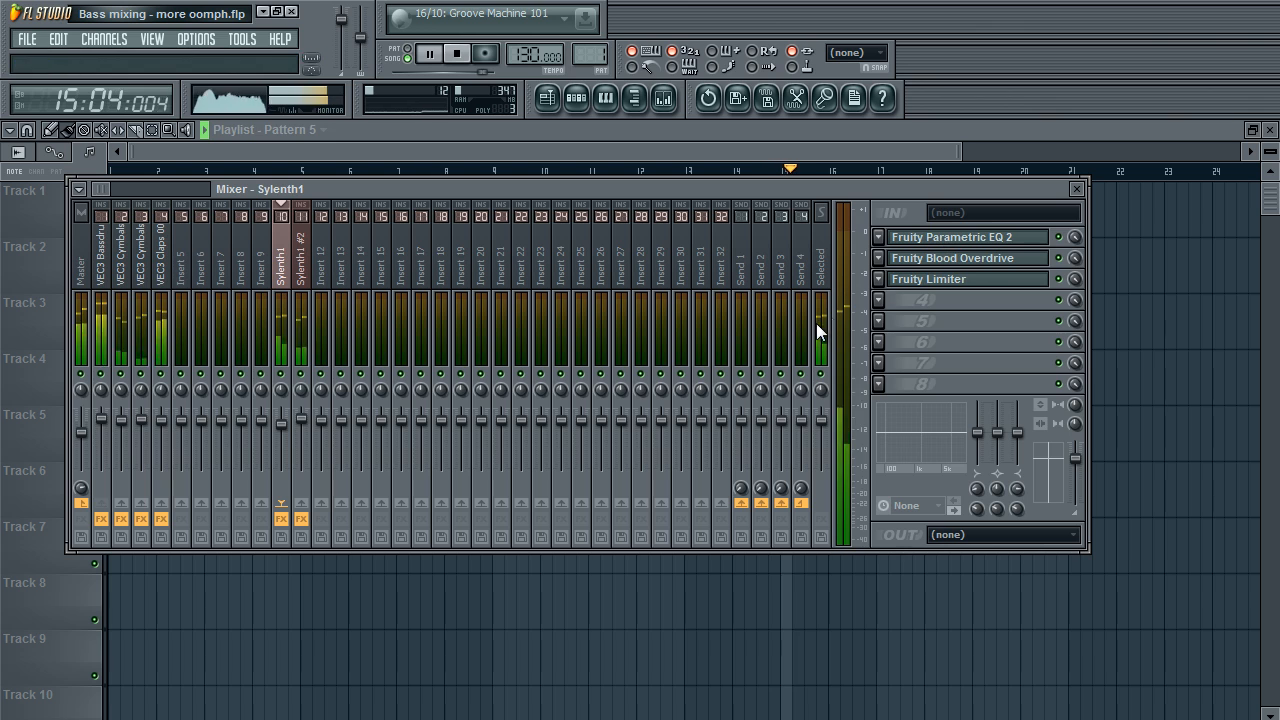
click(1076, 189)
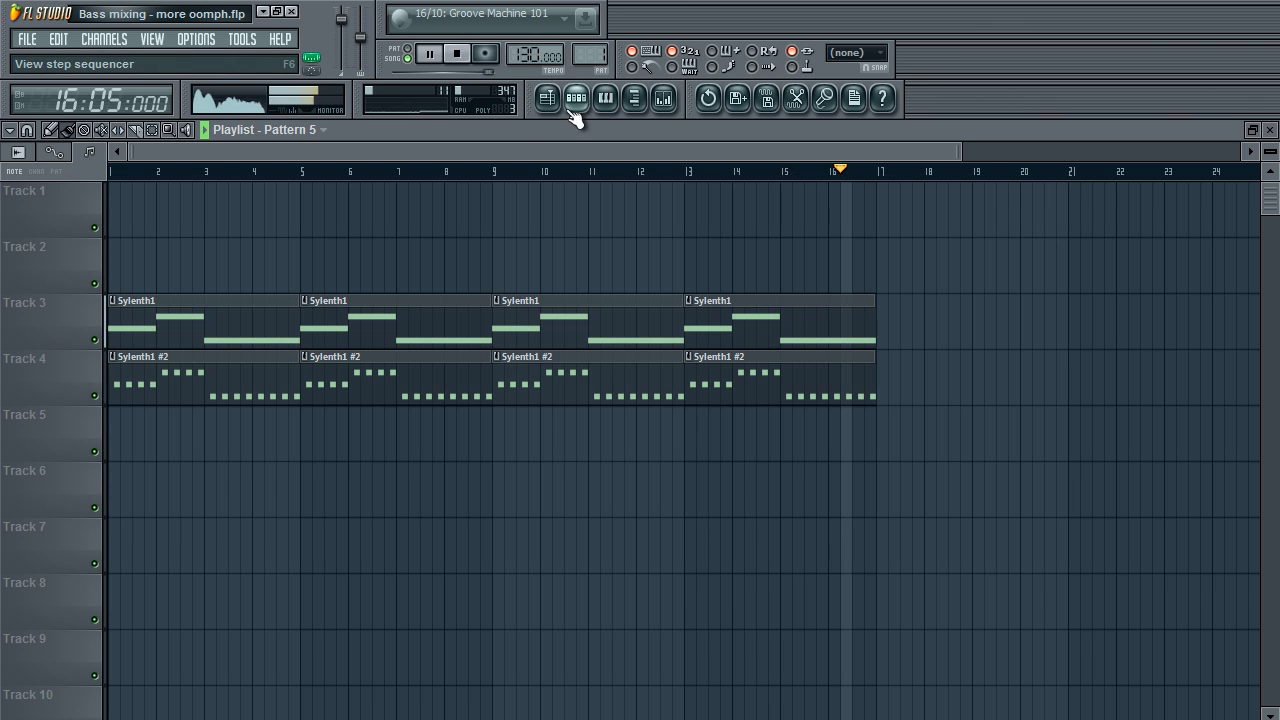